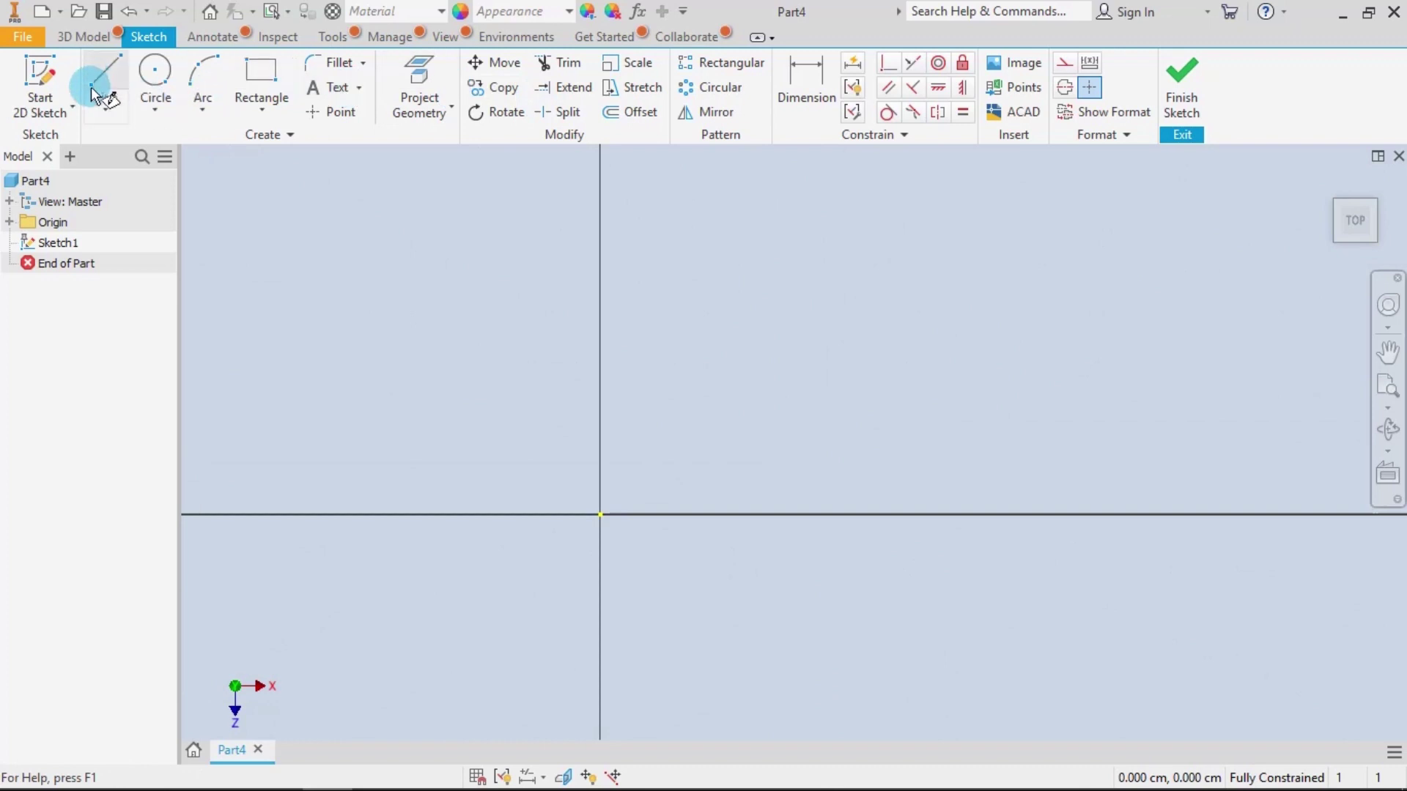
# Step: Sketch a vertical construction line through the origin, from about 52.5 cm above to 31.7 cm below it, and convert it to normal geometry
pyautogui.click(106, 82)
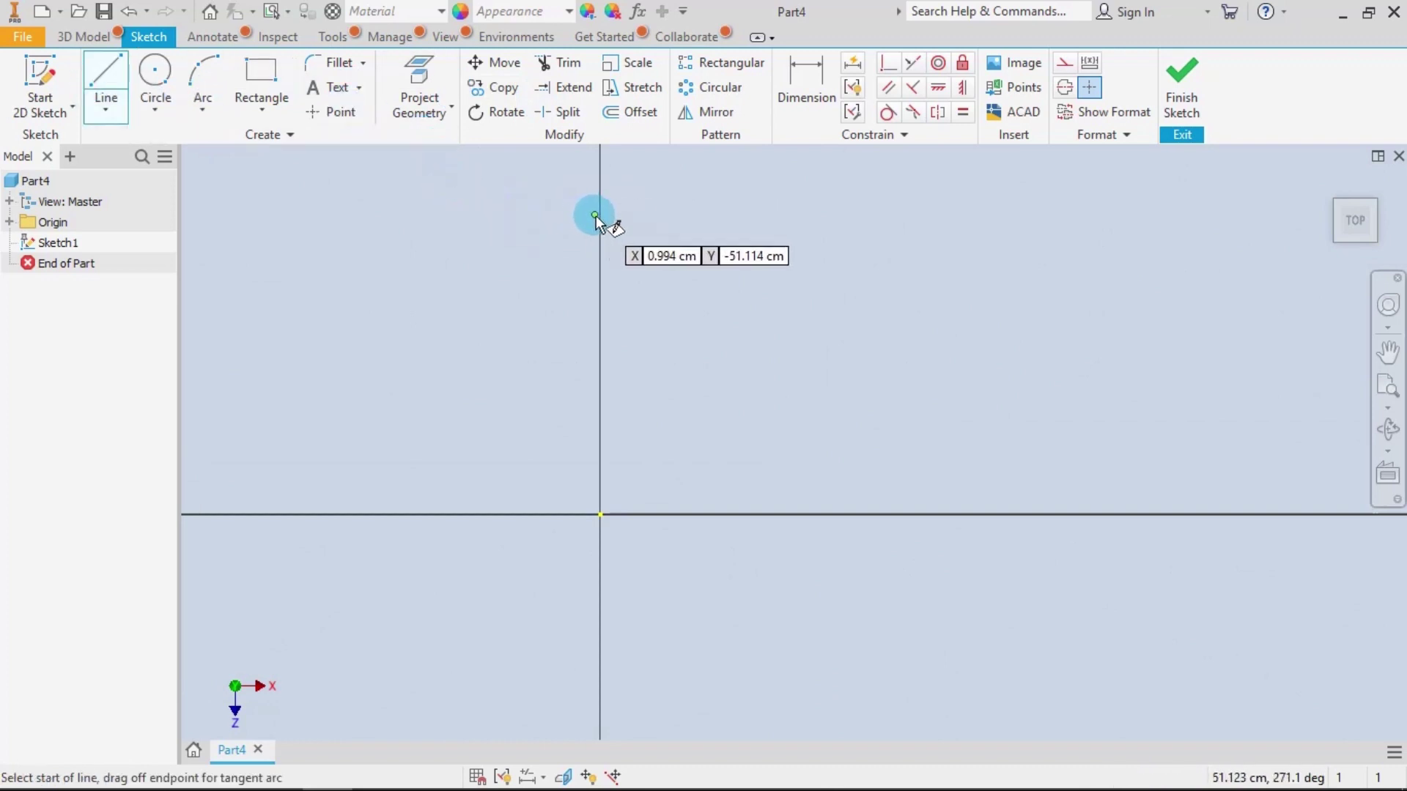
pyautogui.click(1064, 62)
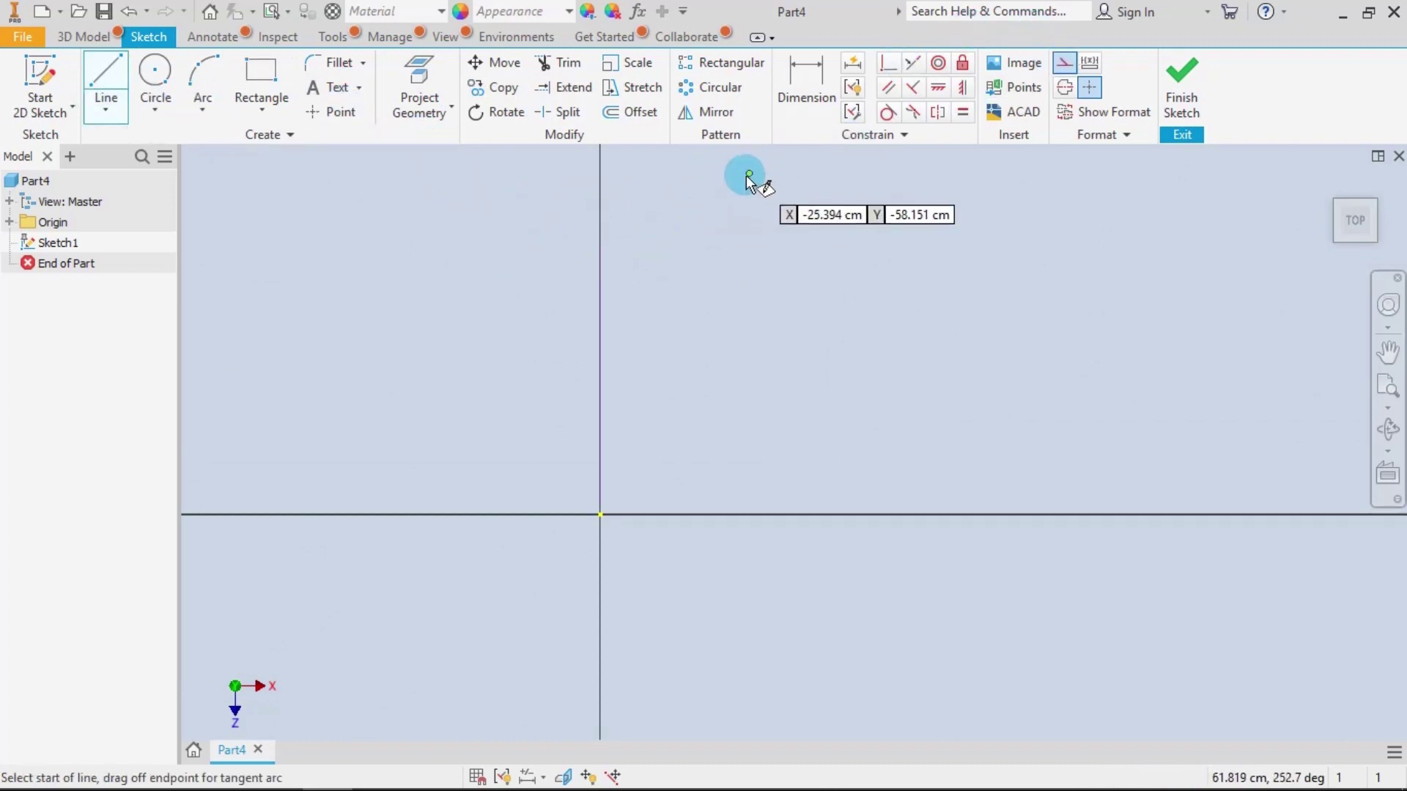
pyautogui.click(601, 207)
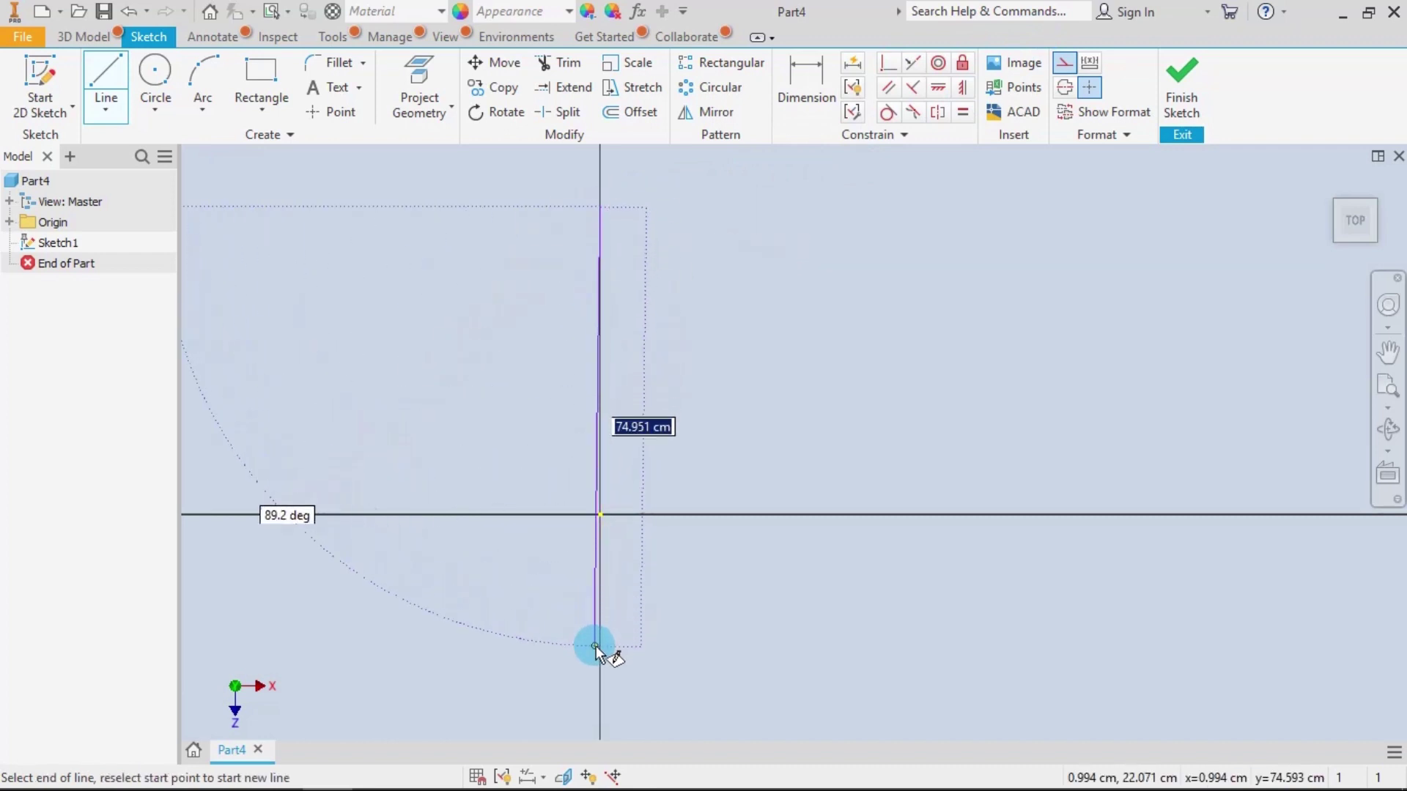
pyautogui.click(600, 701)
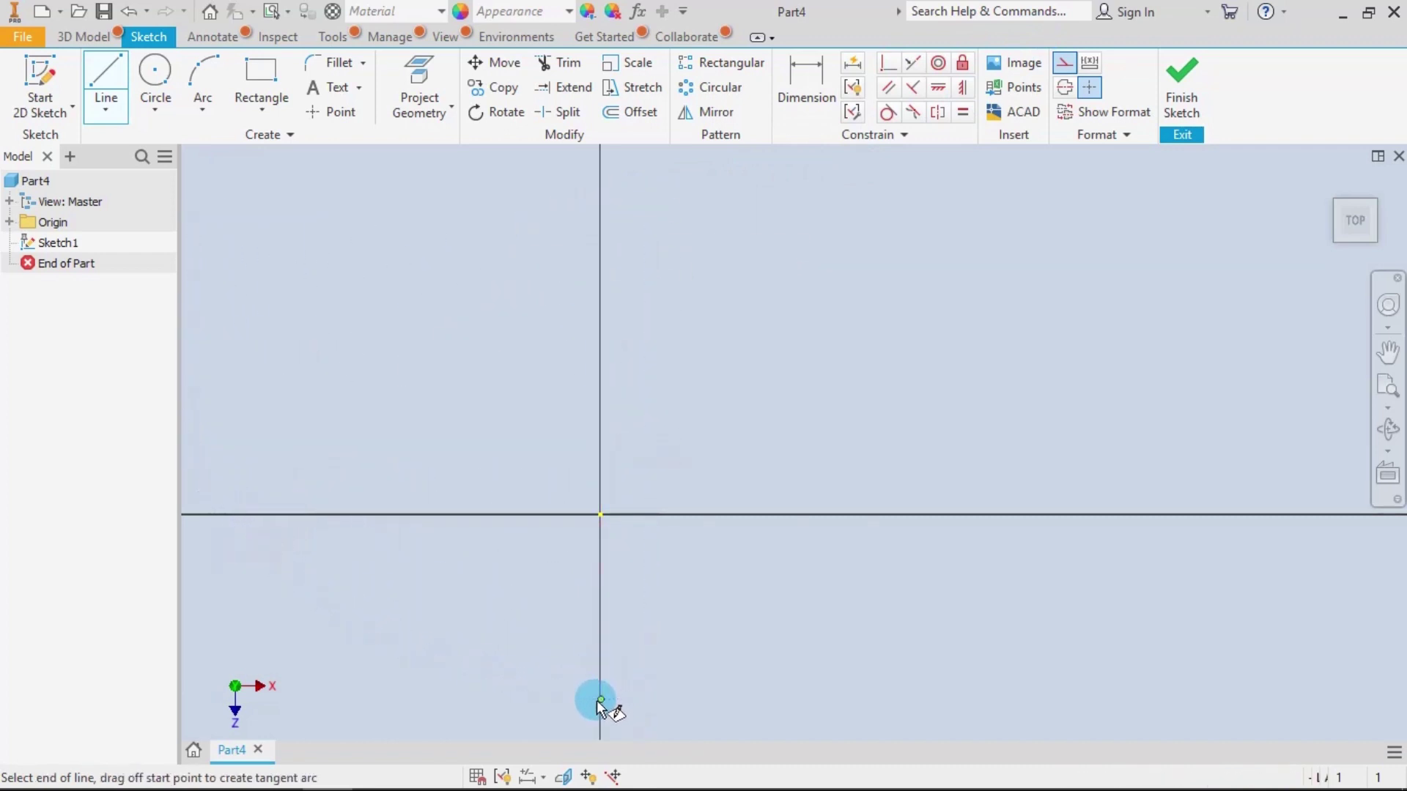
pyautogui.press('Escape')
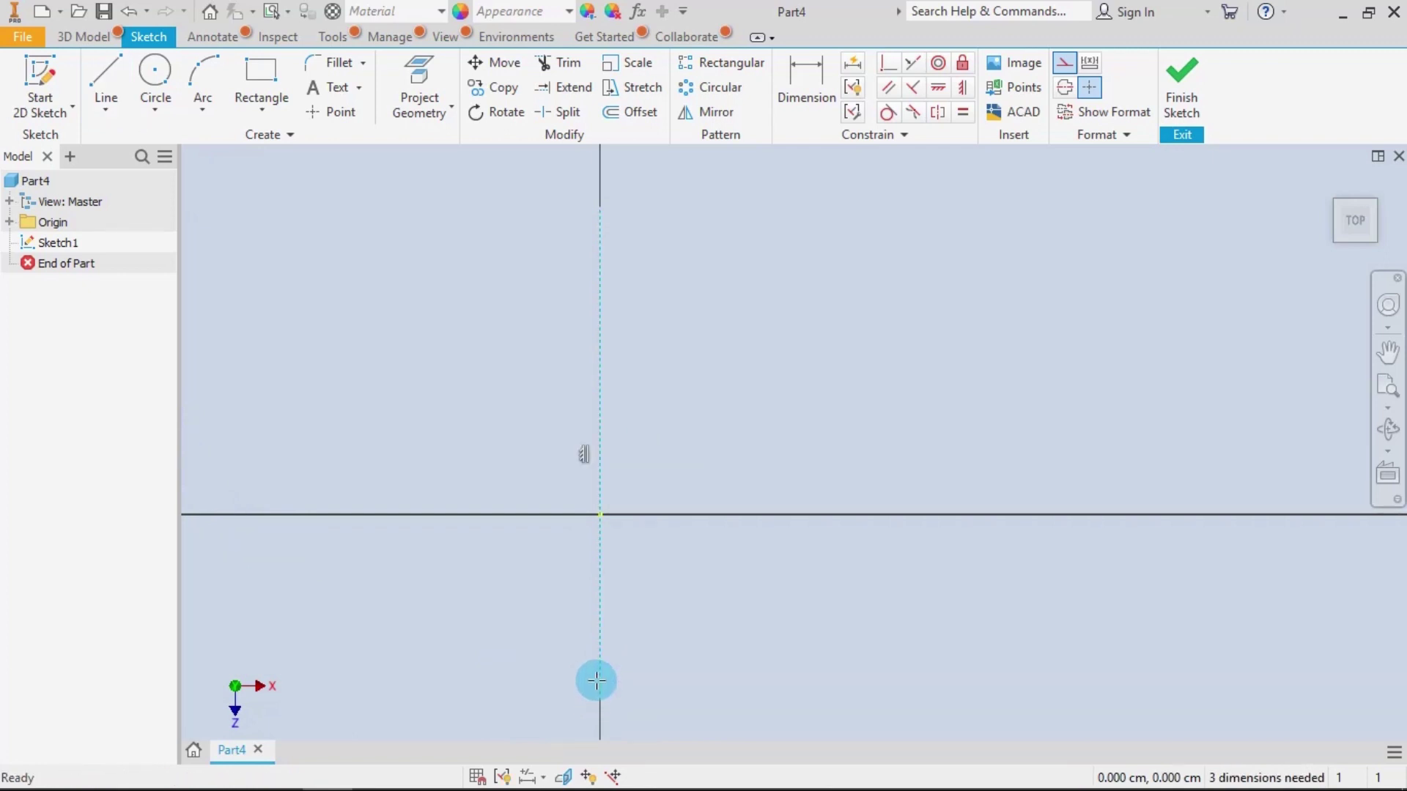
pyautogui.click(1066, 73)
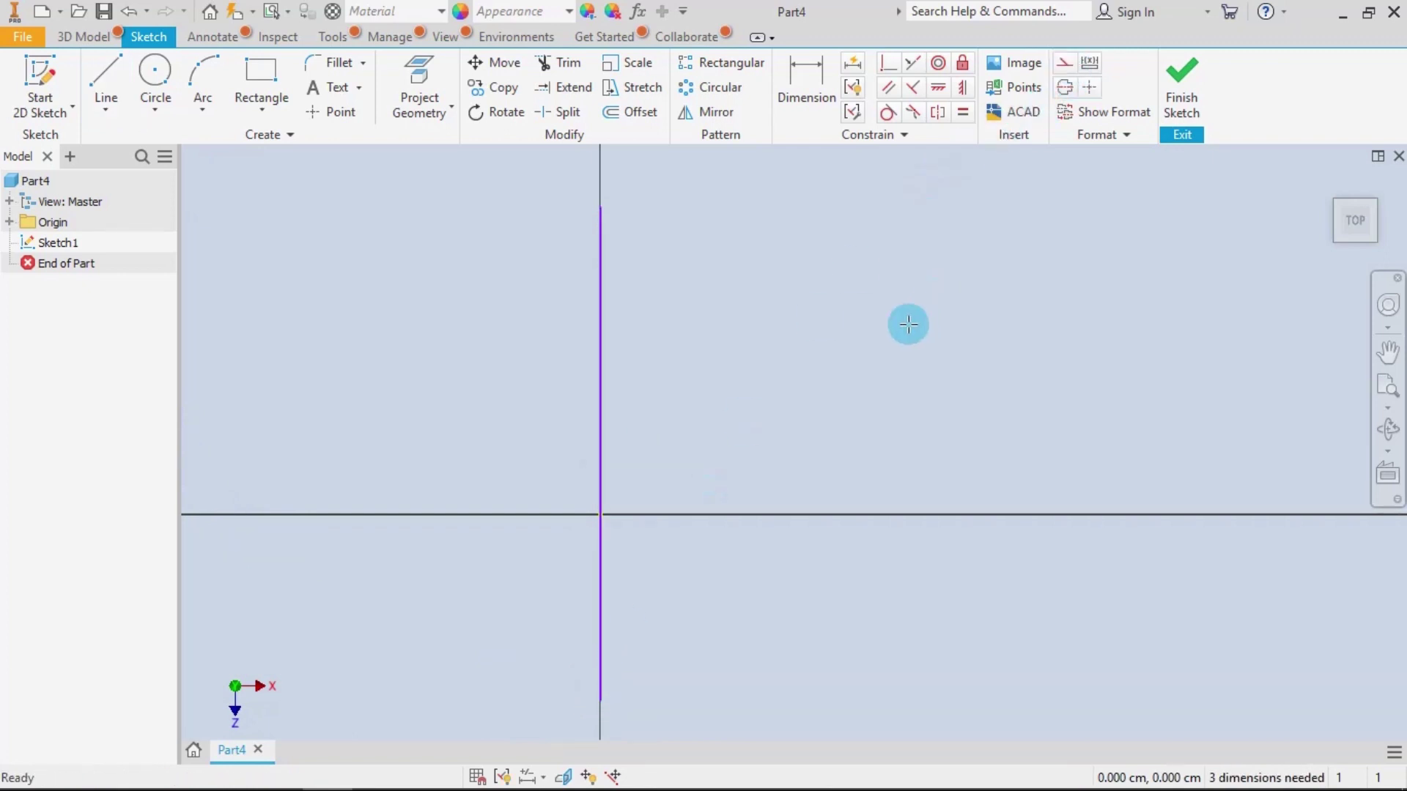
# Step: Sketch a circle about 27.1 cm in diameter, centred on the vertical line and passing through its upper end, as normal geometry
pyautogui.click(156, 74)
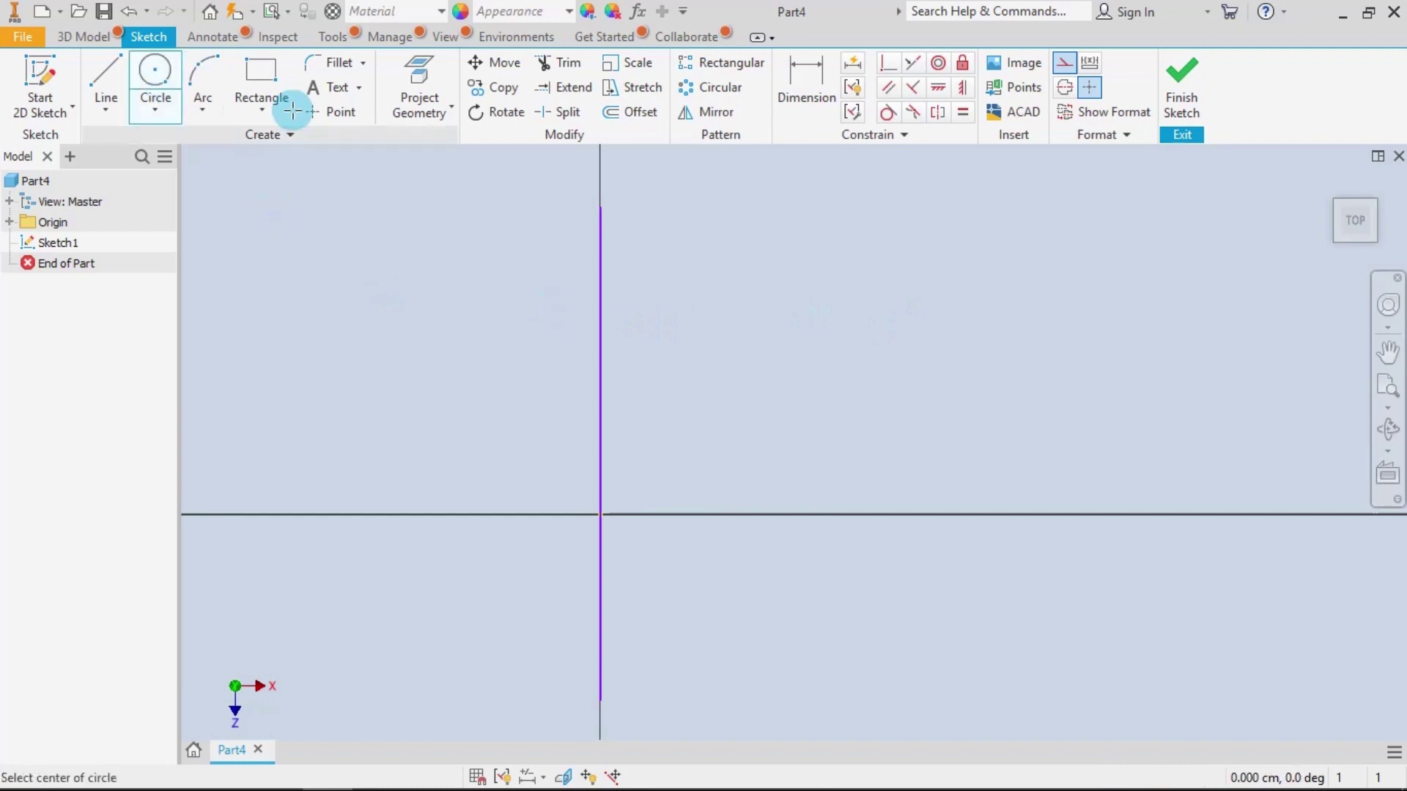
pyautogui.click(599, 285)
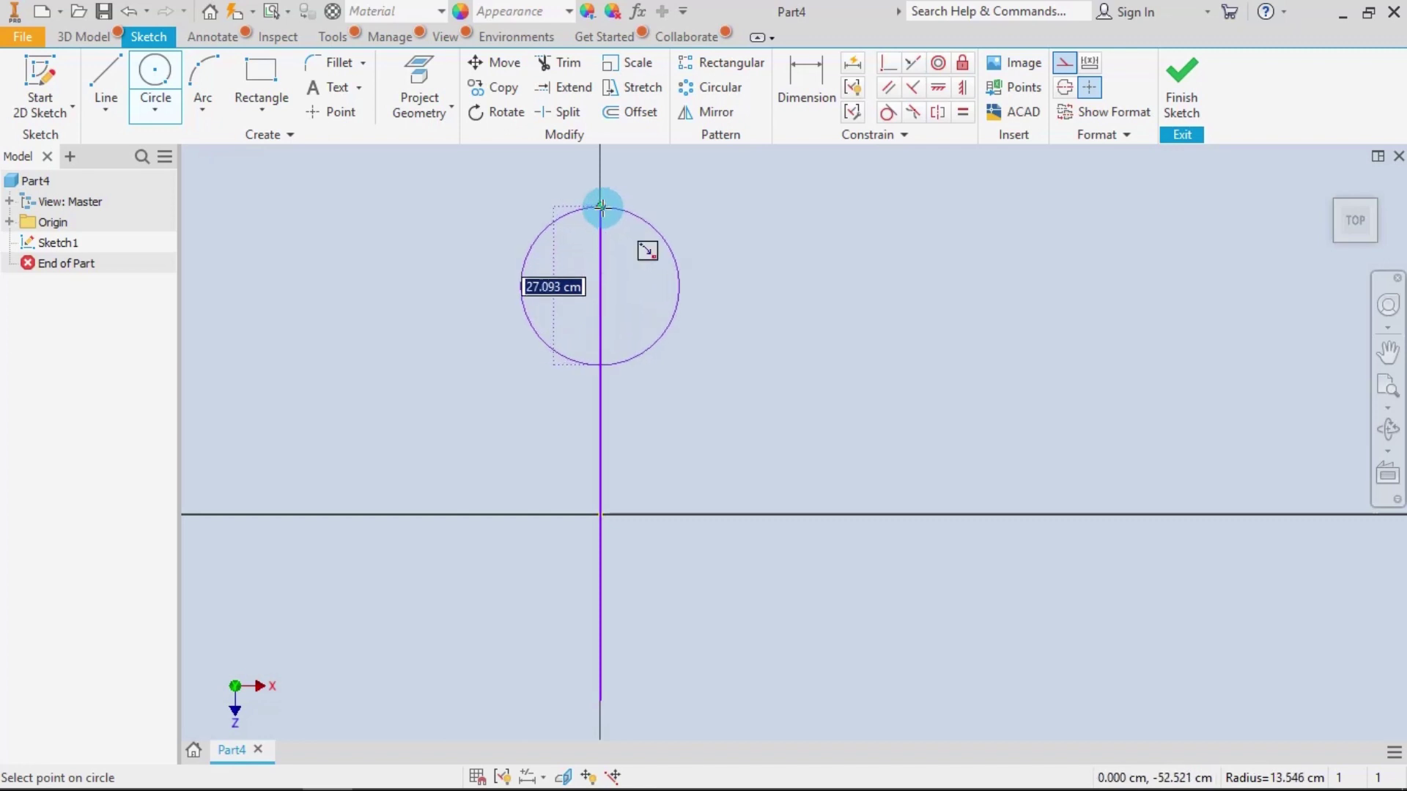
pyautogui.click(600, 207)
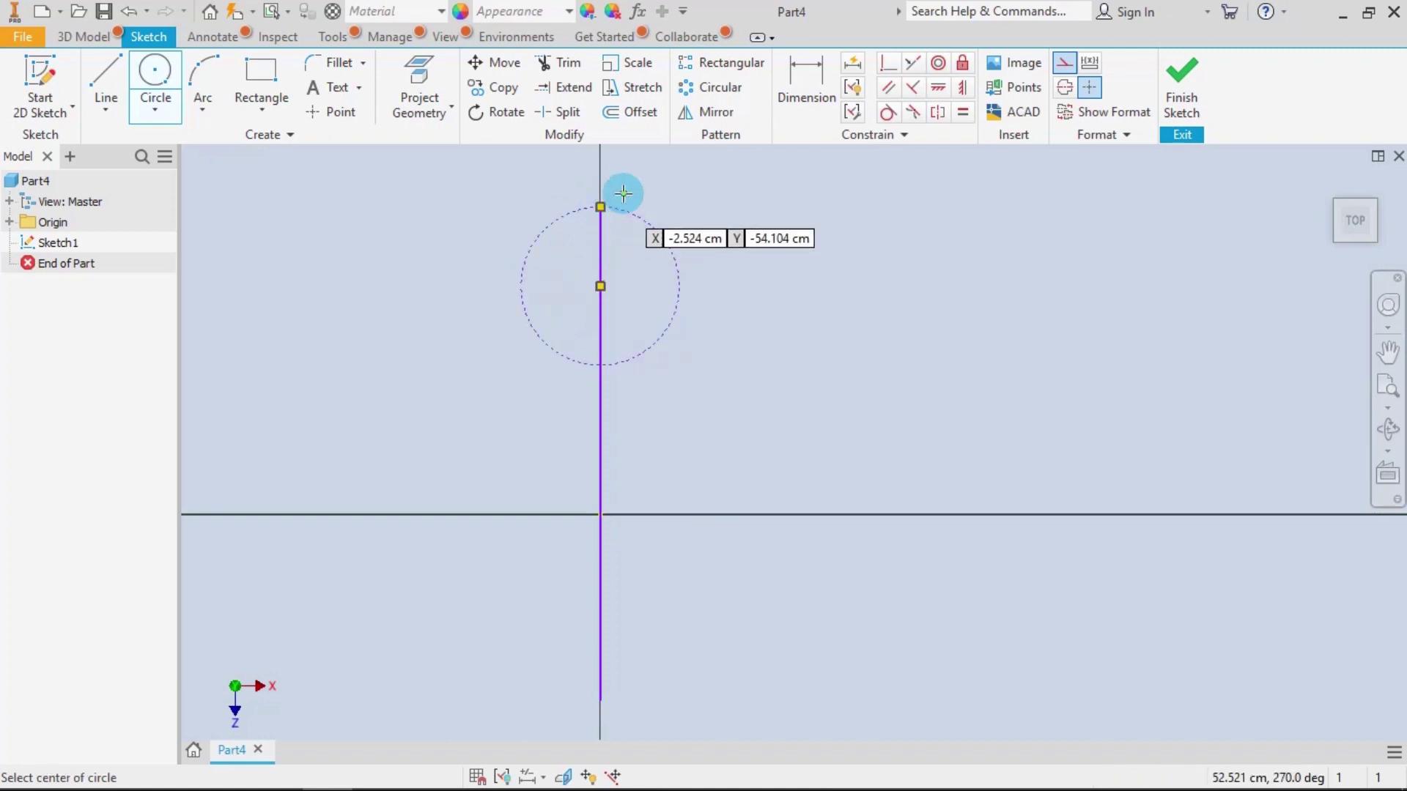
pyautogui.click(1062, 60)
pyautogui.press('Escape')
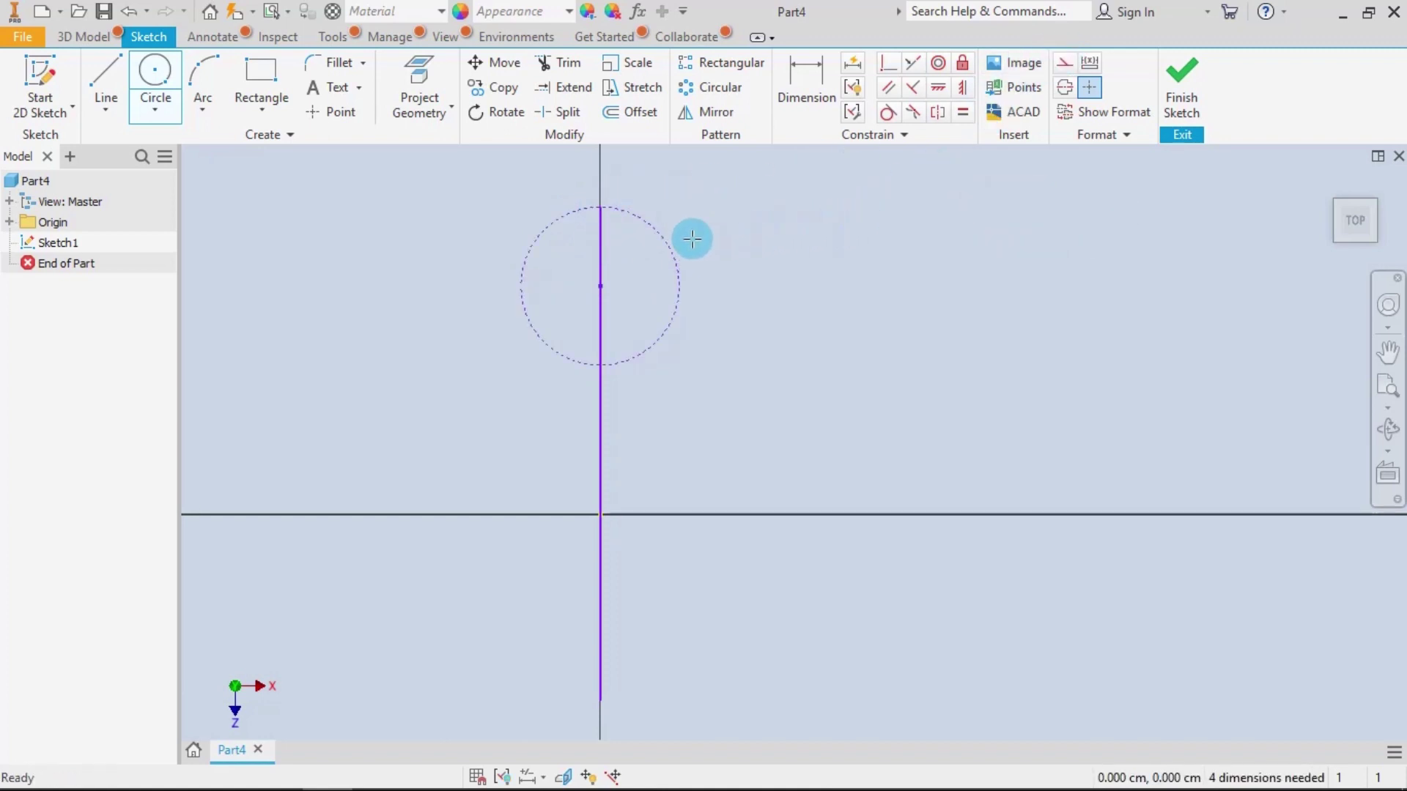
pyautogui.click(667, 242)
pyautogui.click(1064, 74)
pyautogui.click(892, 270)
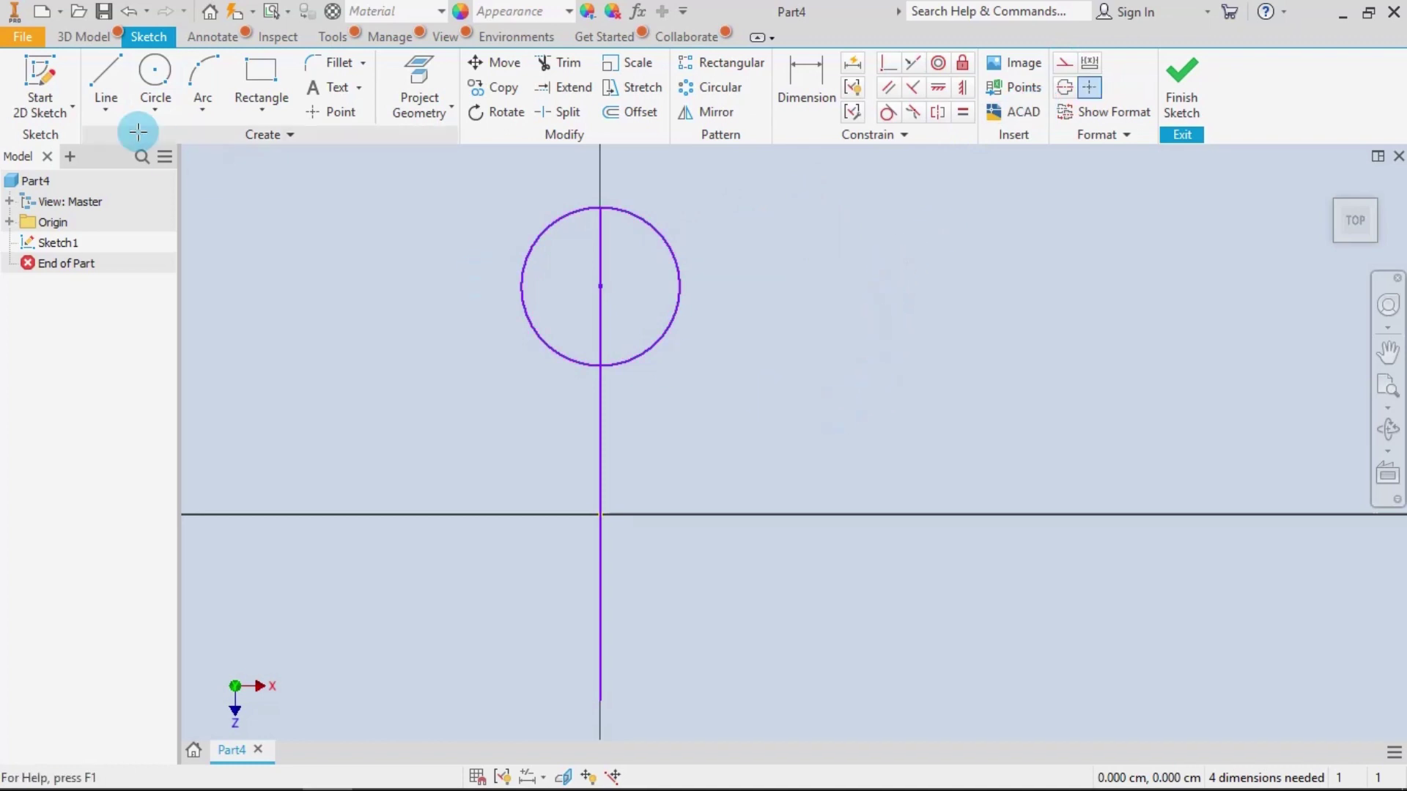
# Step: Sketch a rectangle about 27.1 cm wide and 18 cm tall, hanging down from the circle's horizontal diameter
pyautogui.click(261, 73)
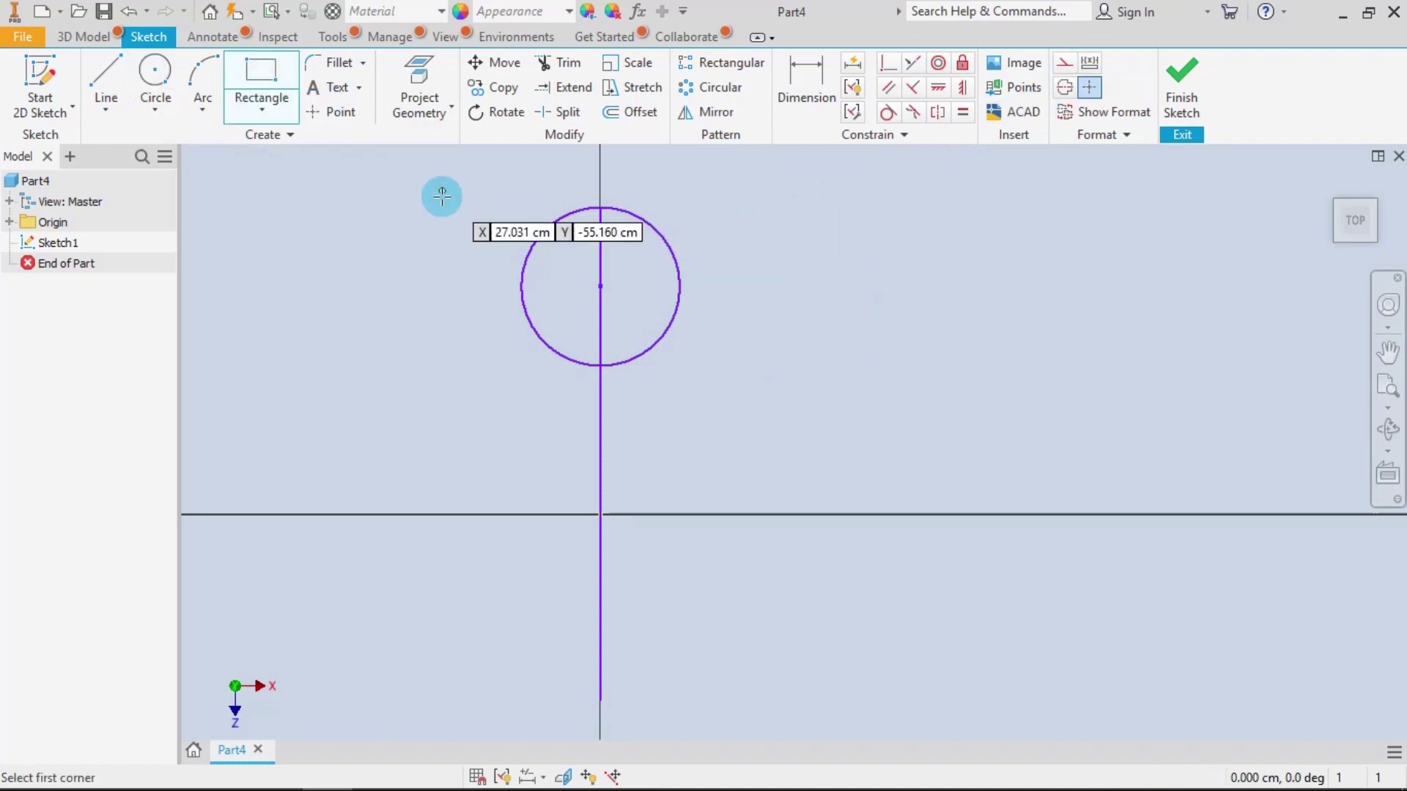
pyautogui.click(522, 285)
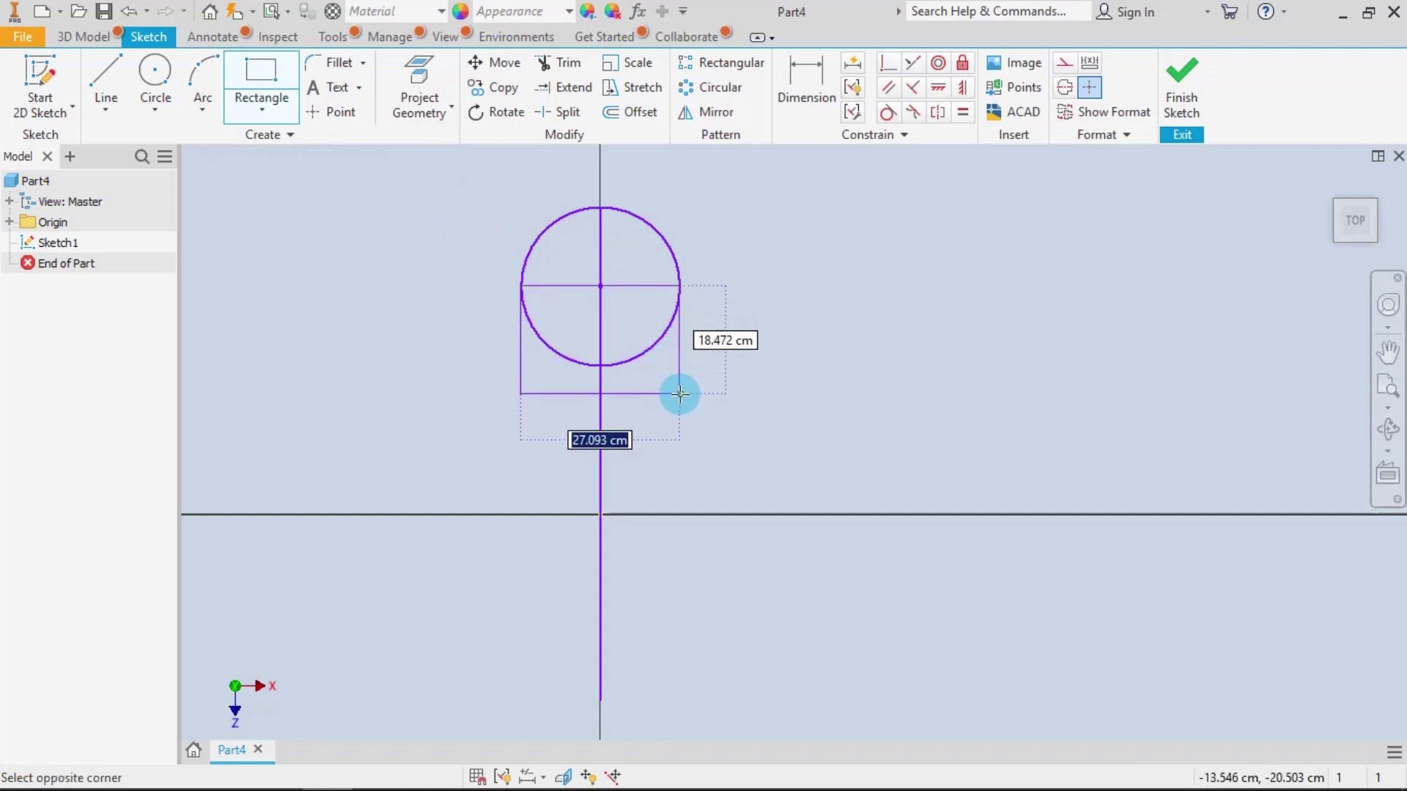
pyautogui.click(680, 390)
pyautogui.press('Escape')
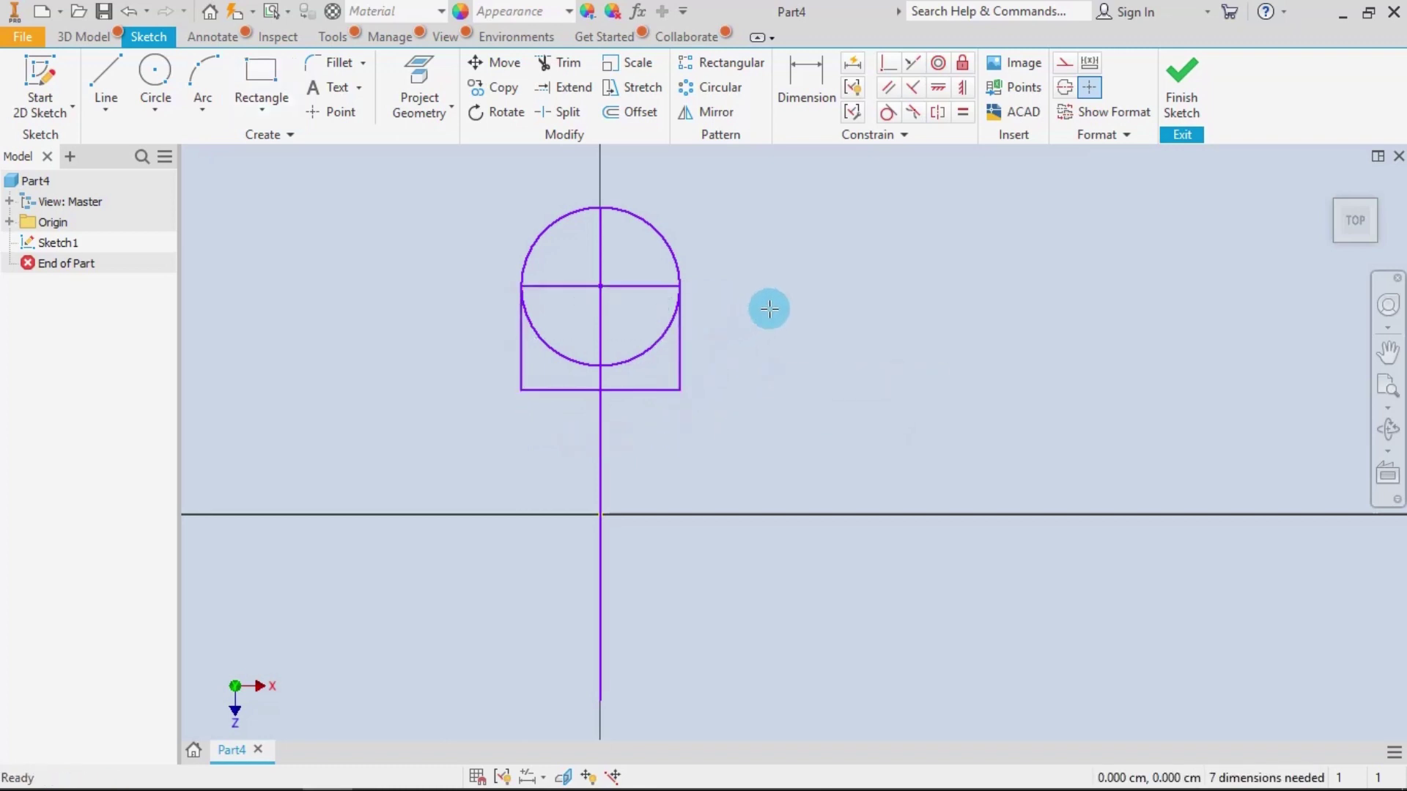
# Step: Sketch a stepped line profile from the rectangle's bottom edge downward, widening outward in two steps and ending with a horizontal line toward the vertical line
pyautogui.click(110, 73)
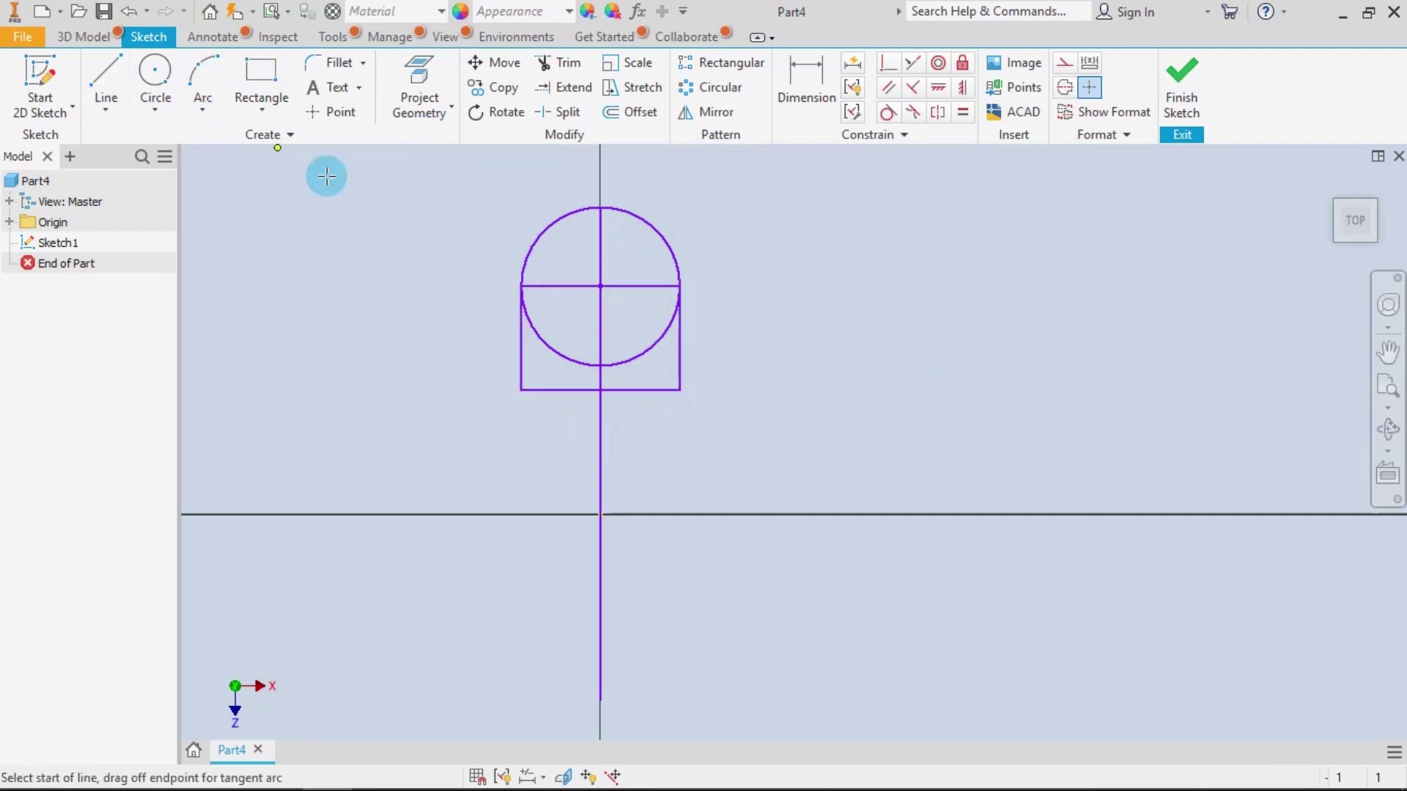
pyautogui.click(541, 390)
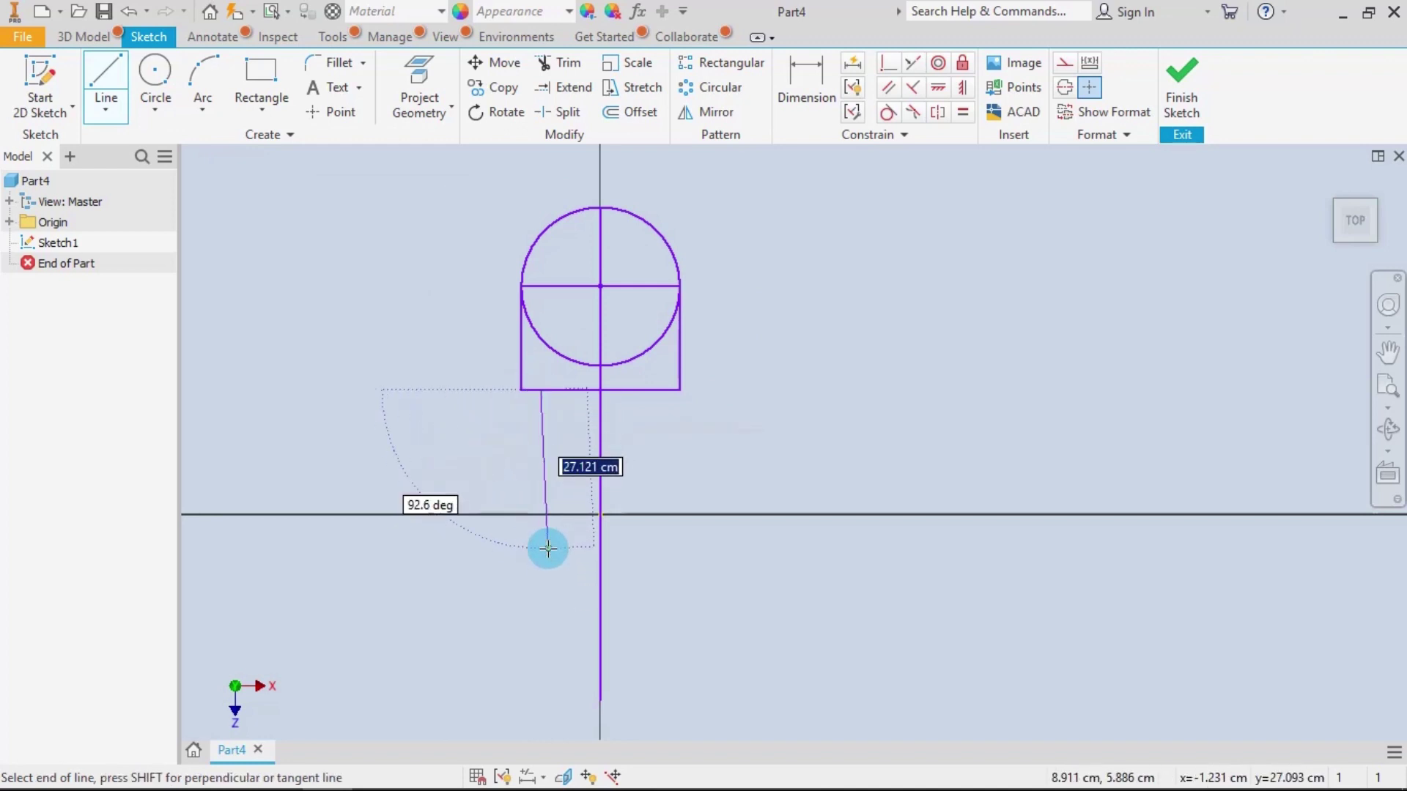
pyautogui.click(540, 583)
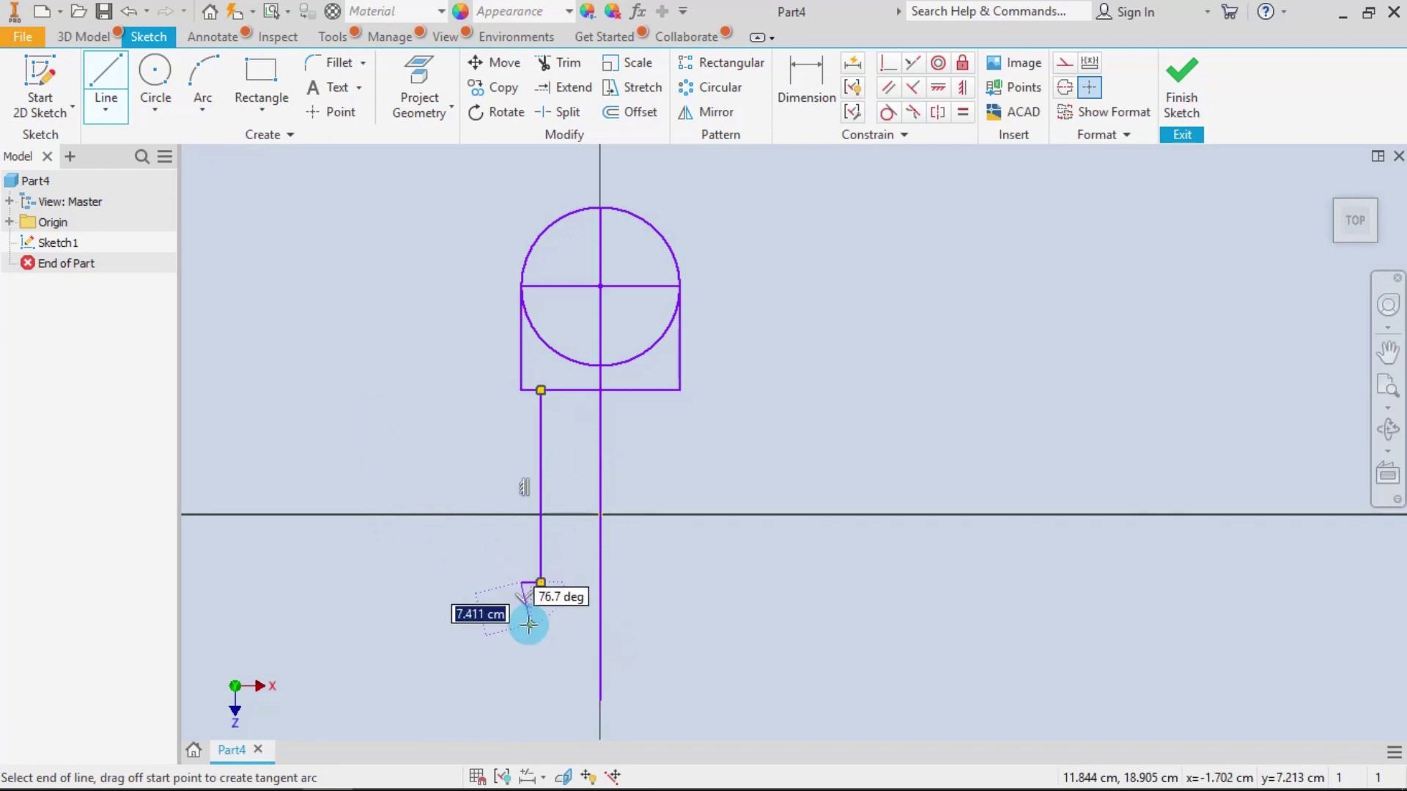
pyautogui.click(520, 655)
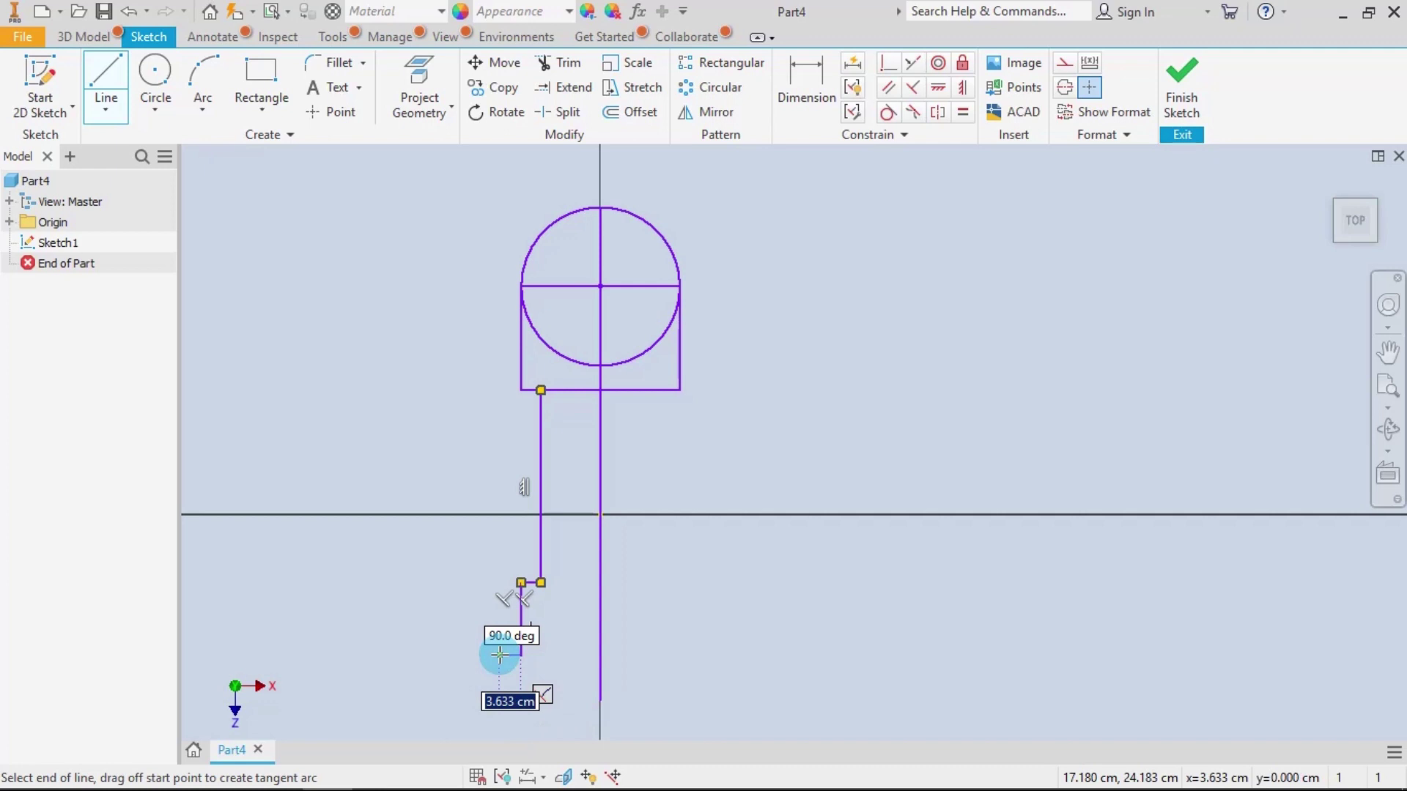
pyautogui.click(500, 654)
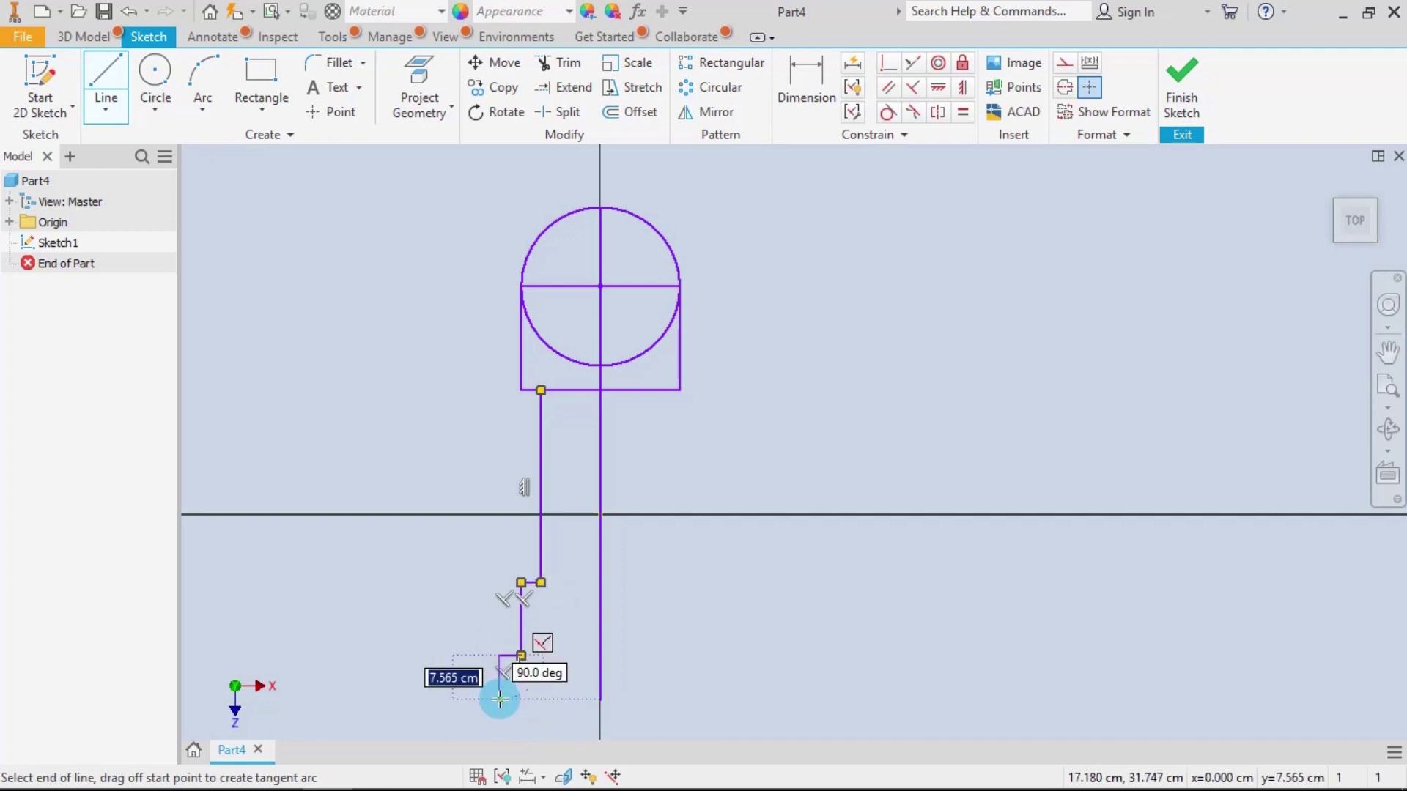
pyautogui.click(495, 704)
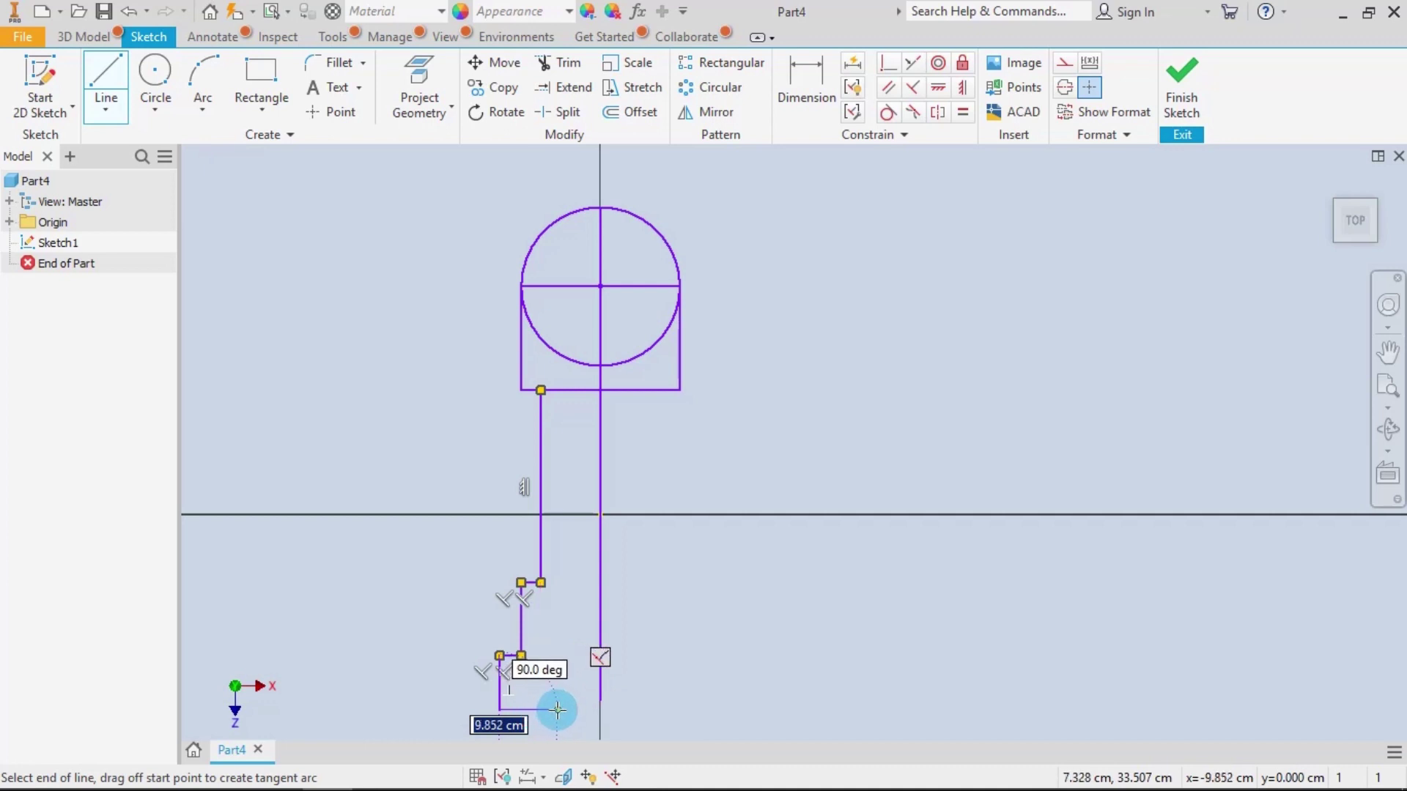
pyautogui.click(552, 709)
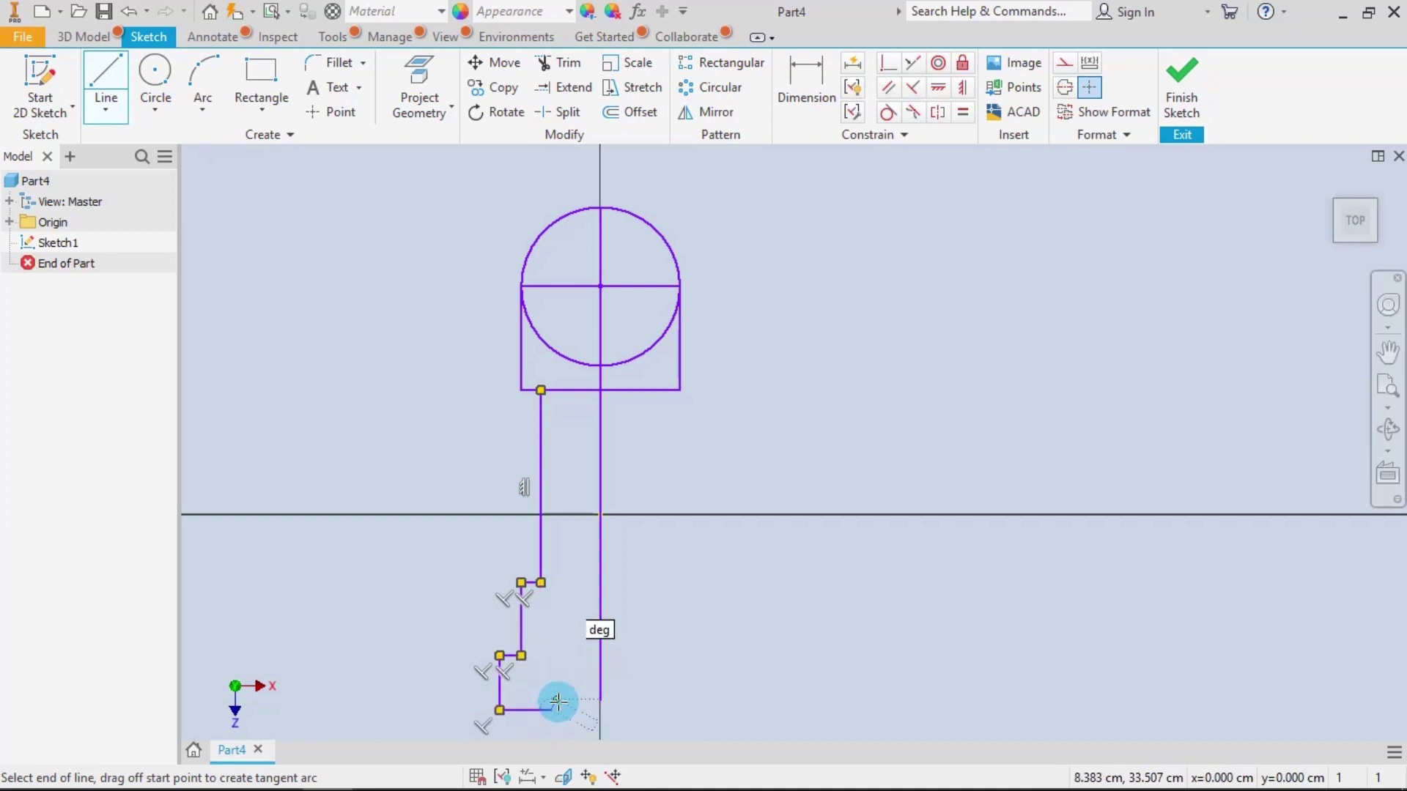
pyautogui.press('Escape')
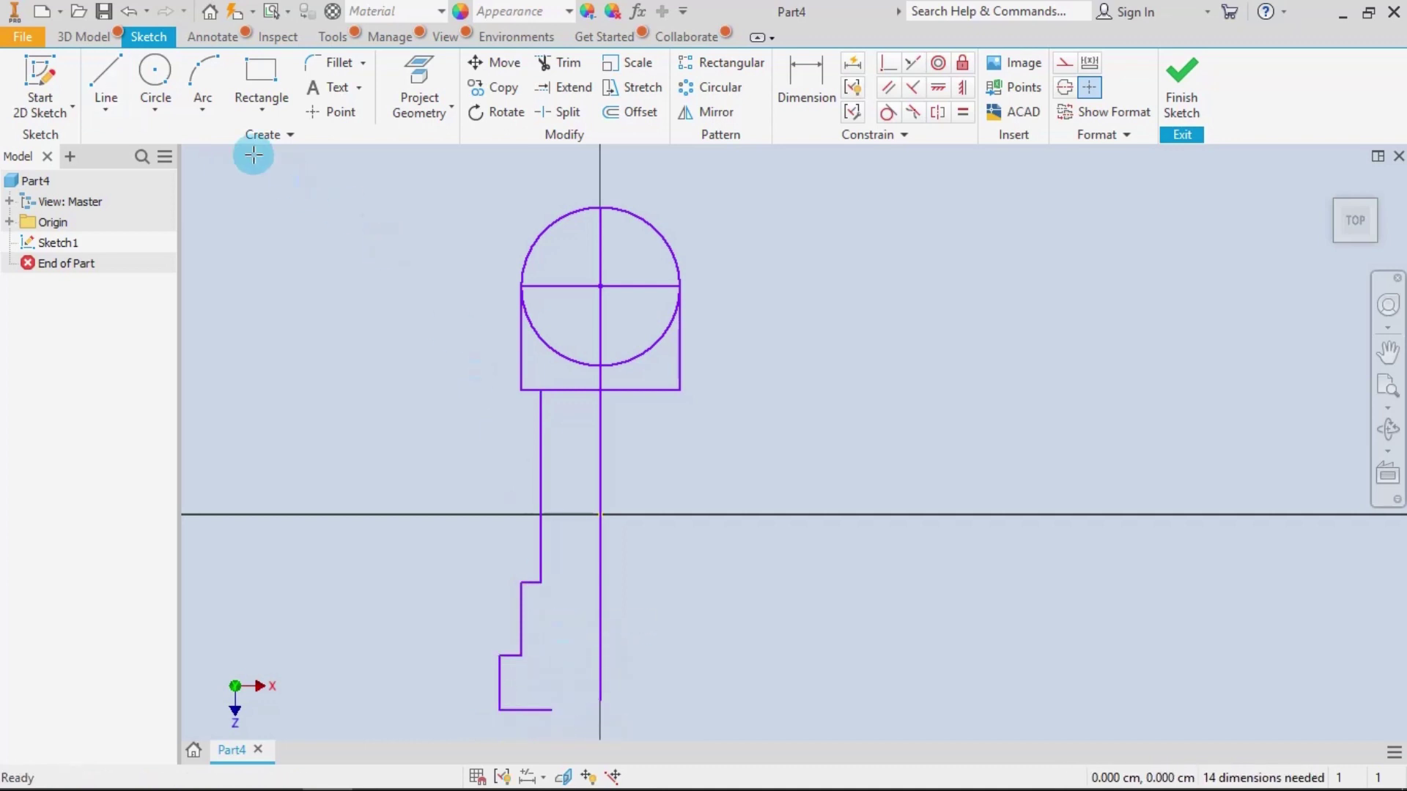
# Step: Sketch a circle centred on the vertical axis about 33.5 cm below the origin, passing through the stepped profile's open end
pyautogui.click(156, 70)
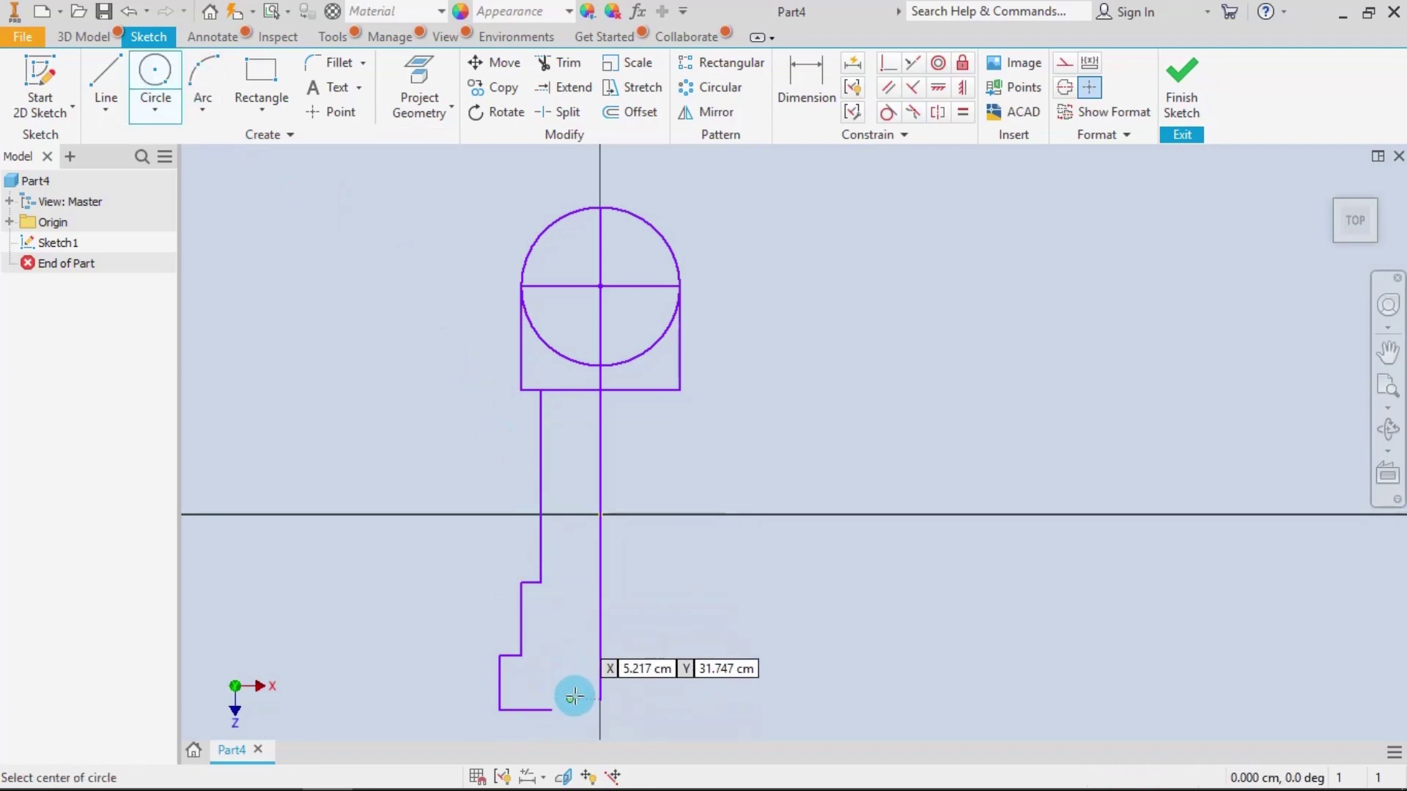
pyautogui.click(600, 710)
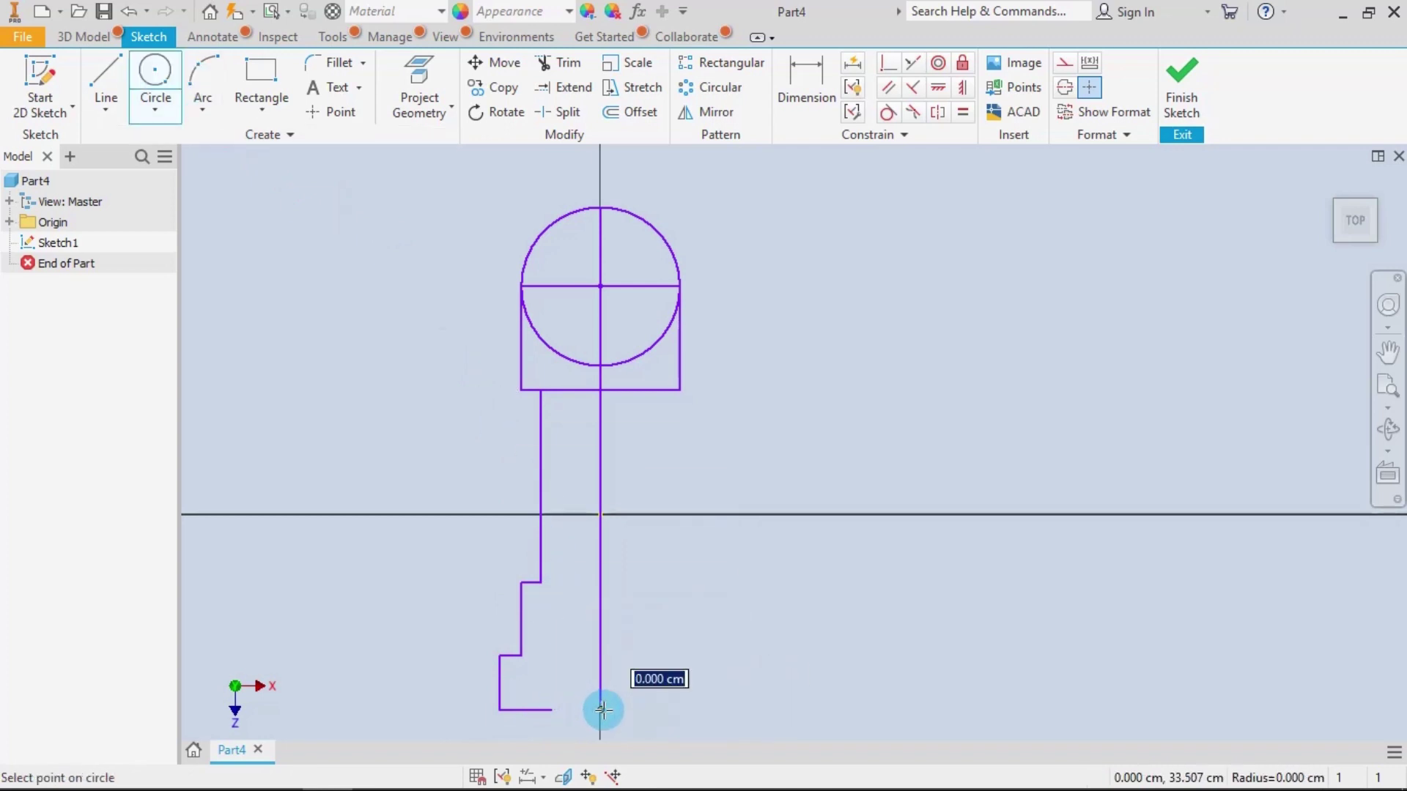
pyautogui.click(554, 705)
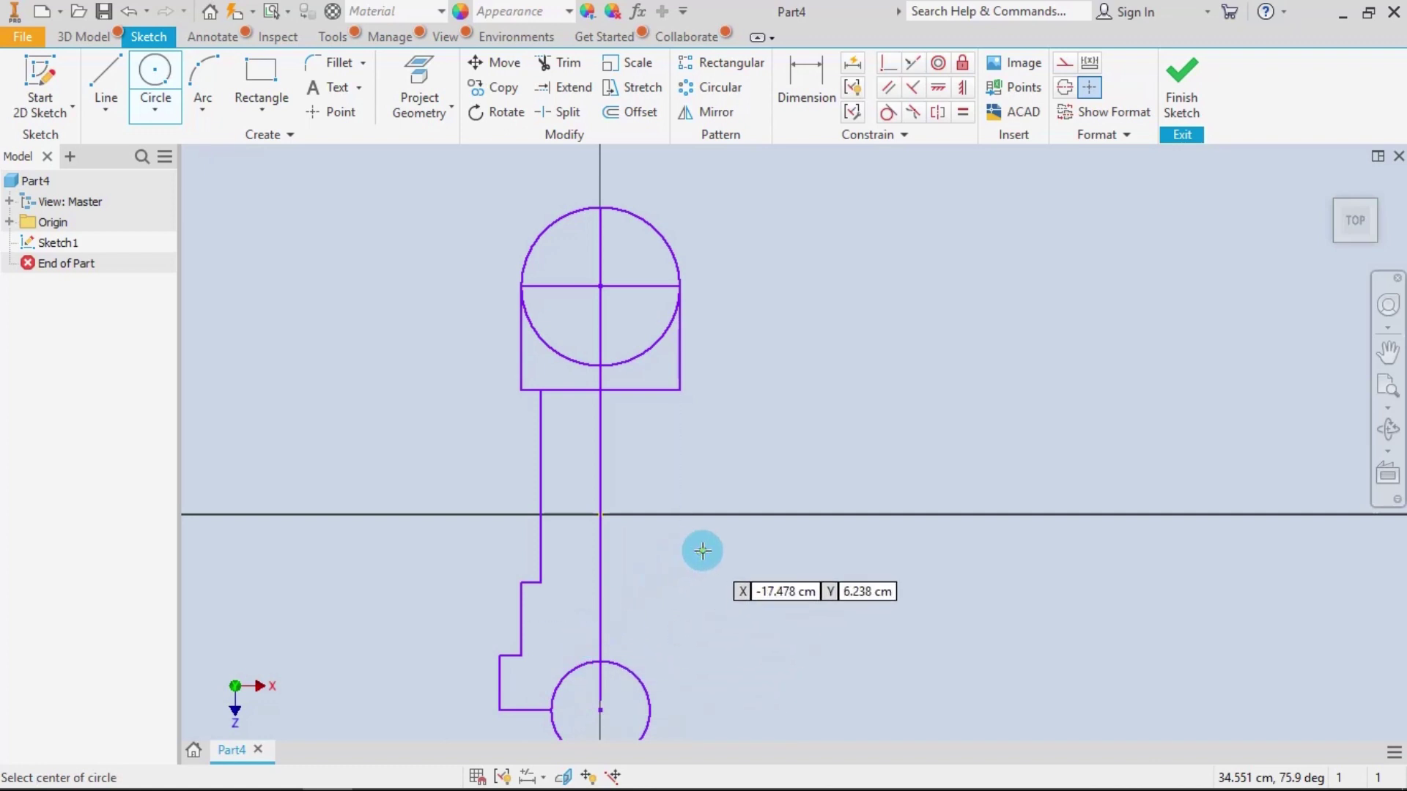
pyautogui.scroll(-2, 703, 551)
pyautogui.press('Escape')
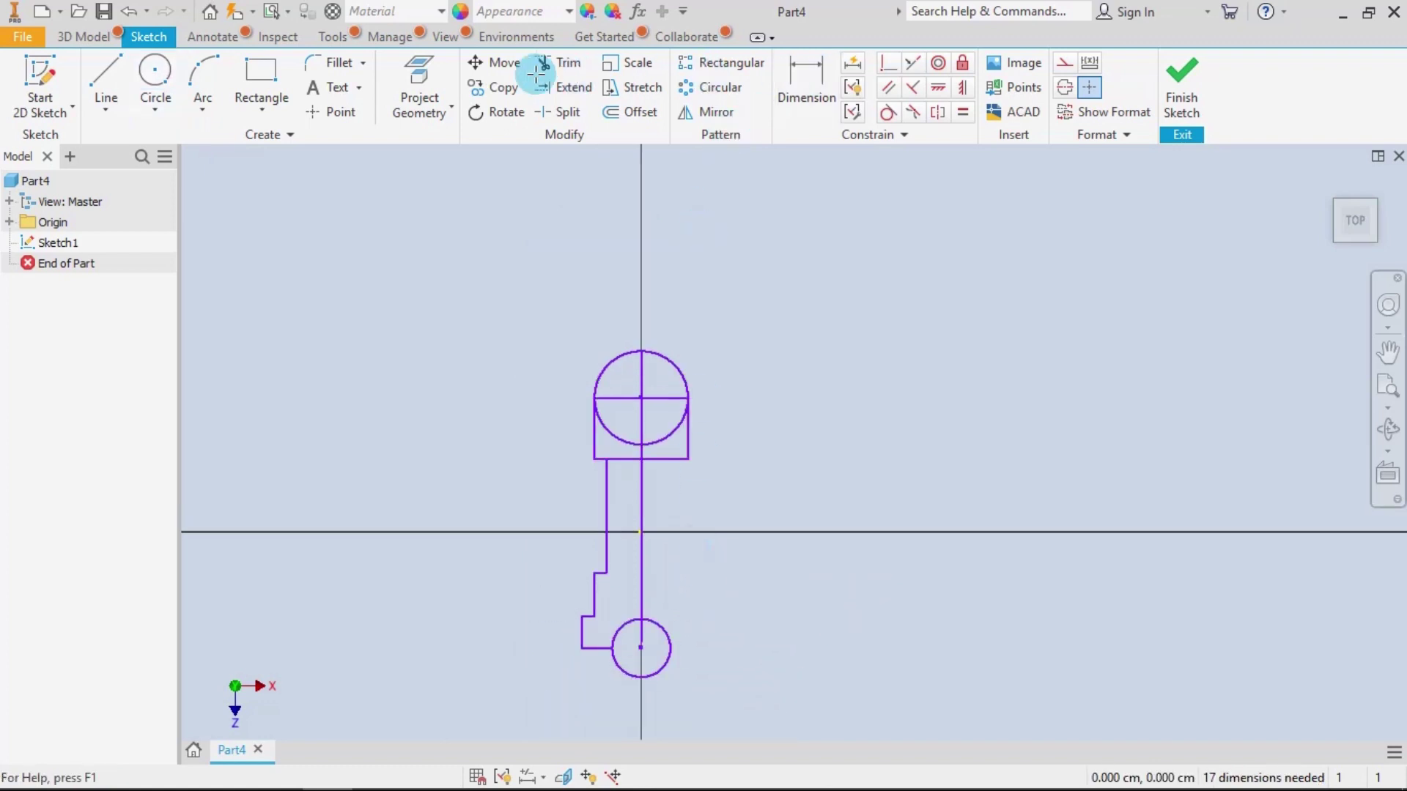
# Step: Dimension the upper circle's diameter and set it to 6 cm
pyautogui.click(806, 86)
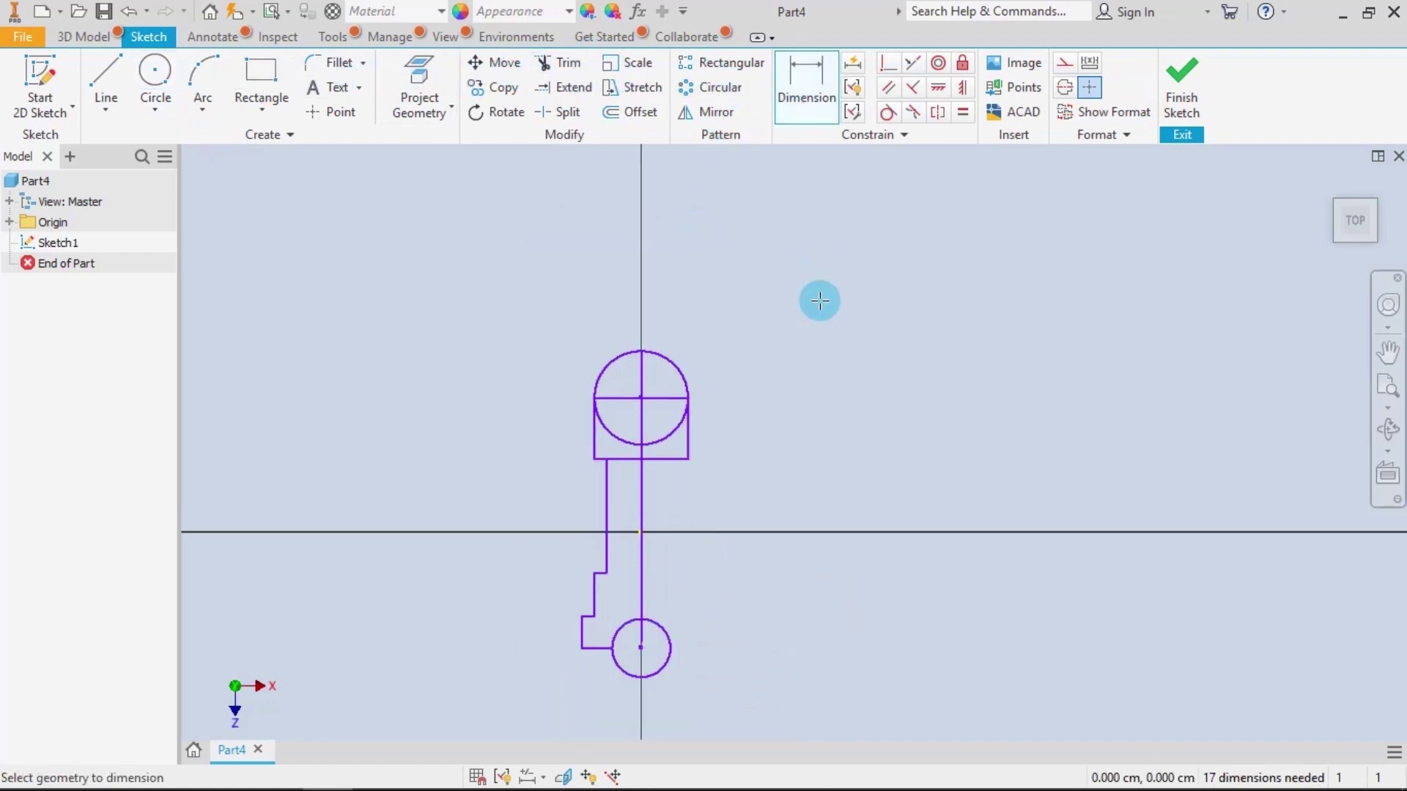
pyautogui.click(653, 353)
pyautogui.click(690, 327)
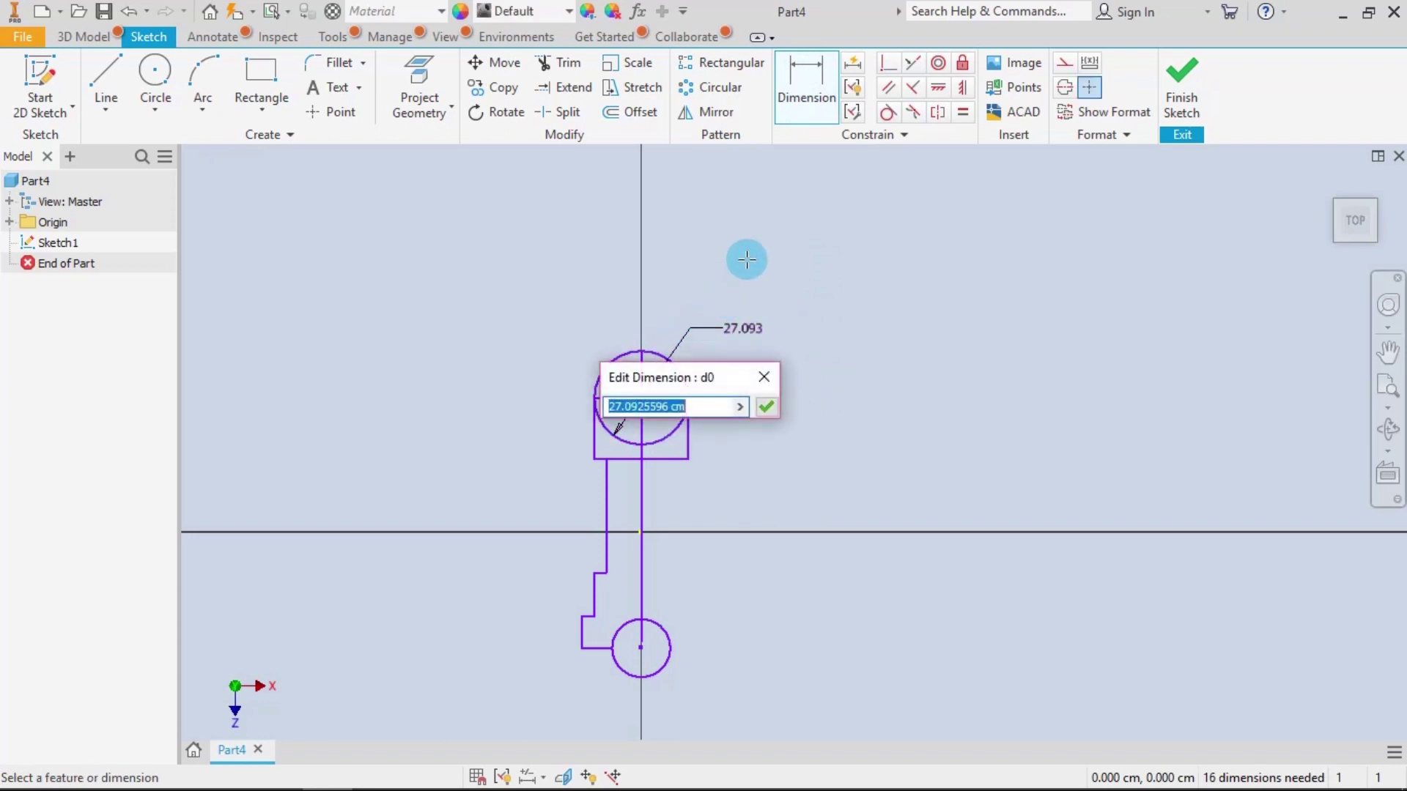
pyautogui.write('6')
pyautogui.press('Return')
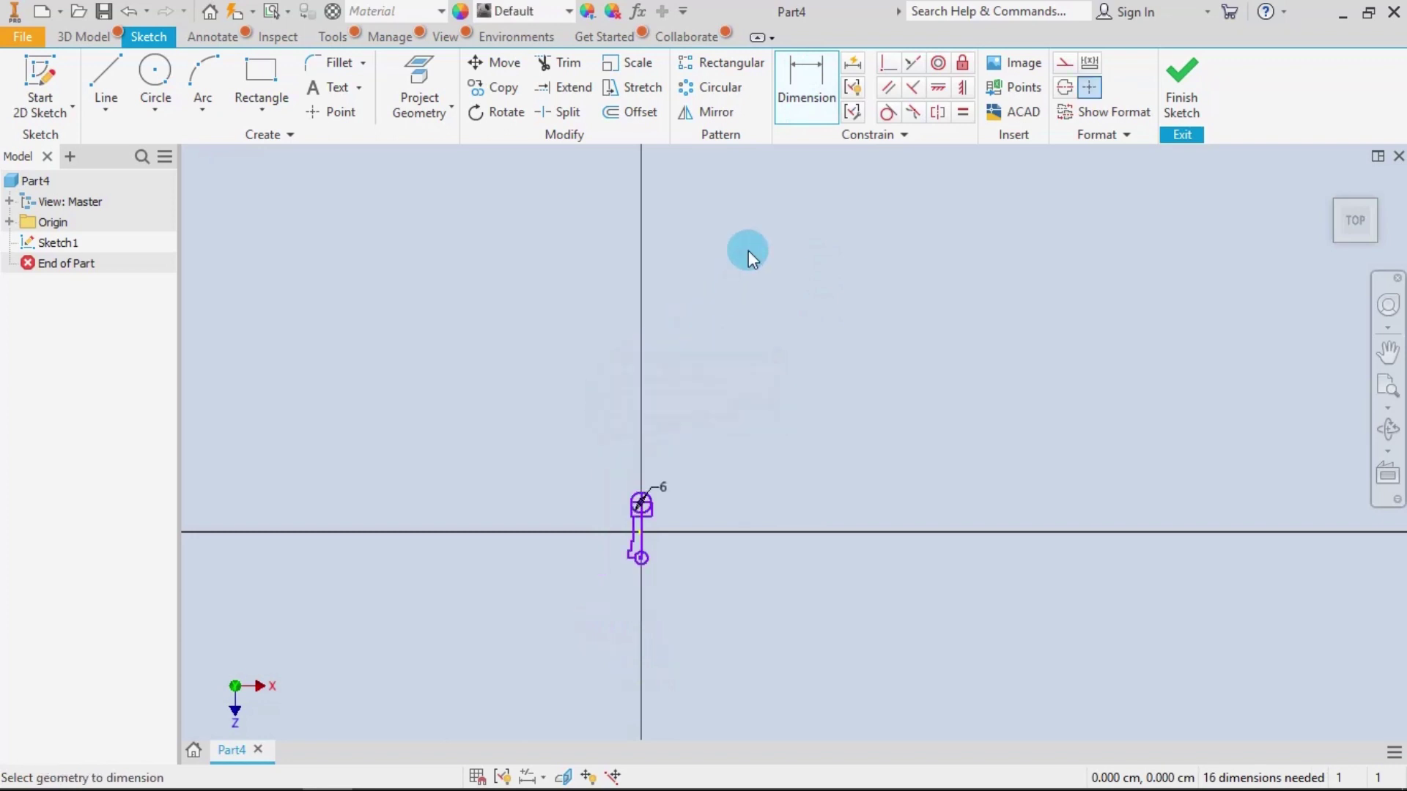
# Step: Dimension the distance between the vertical centre line and the long side line below the rectangle, and set it to 2 cm
pyautogui.scroll(5, 658, 542)
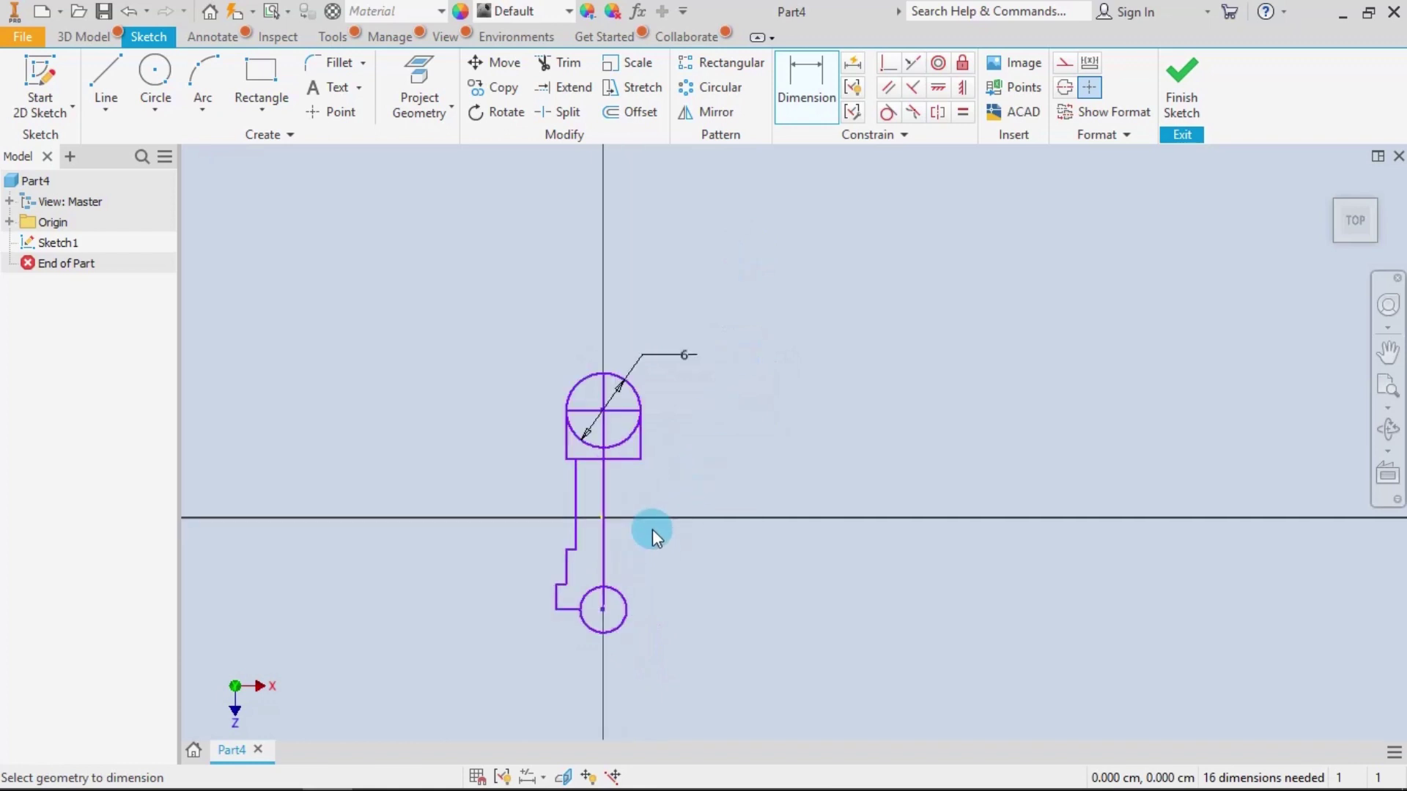
pyautogui.scroll(3, 652, 529)
pyautogui.moveTo(652, 529); pyautogui.dragTo(754, 497, button='middle')
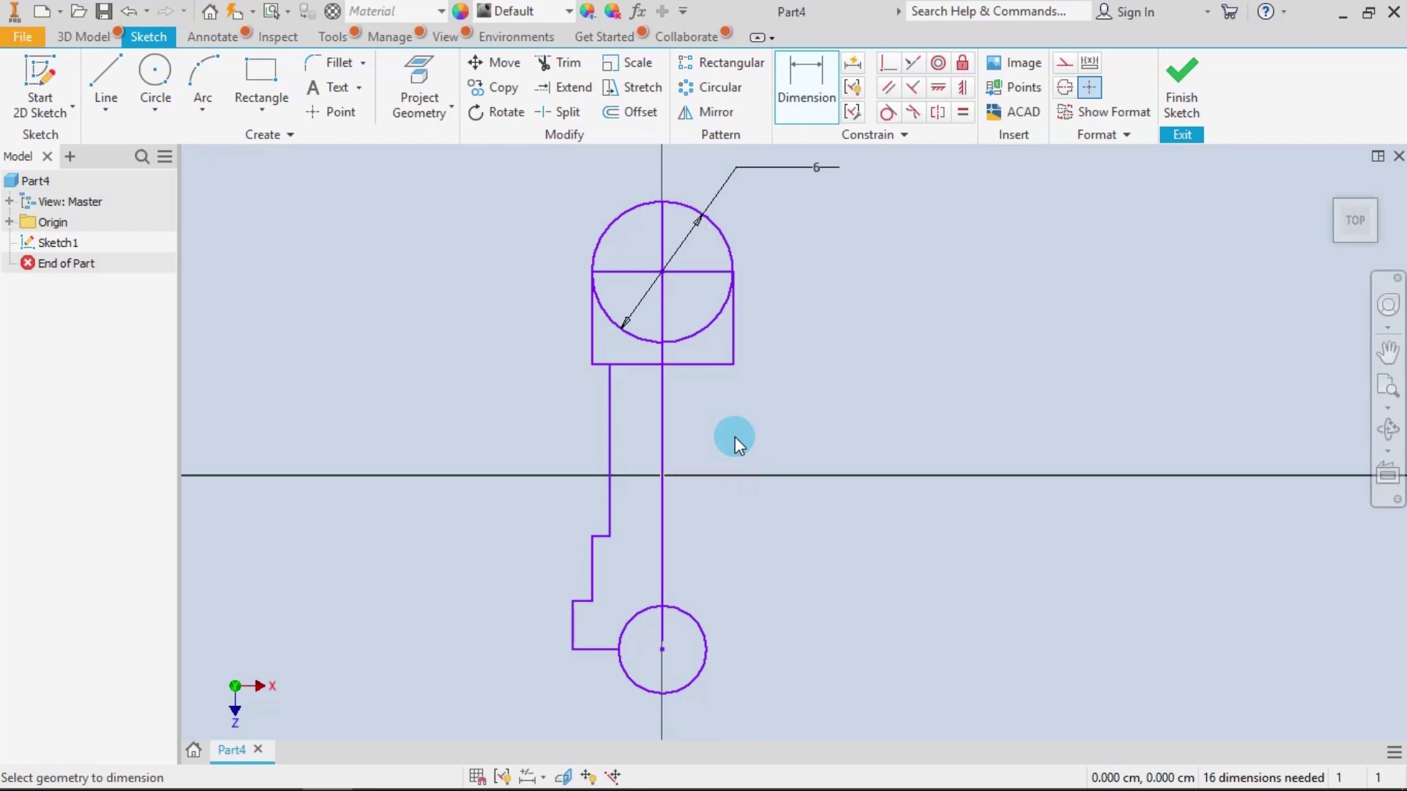
pyautogui.click(662, 454)
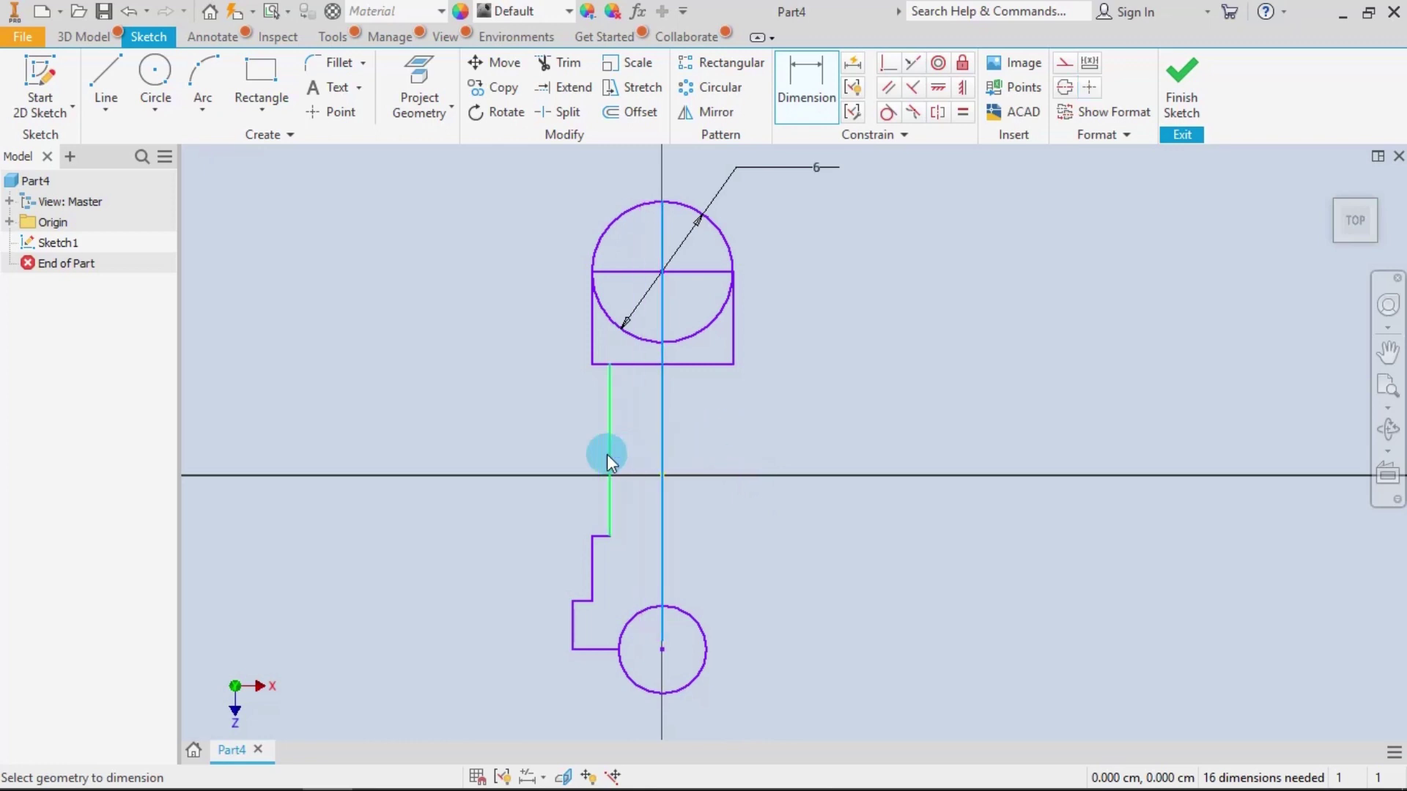
pyautogui.click(608, 454)
pyautogui.click(535, 444)
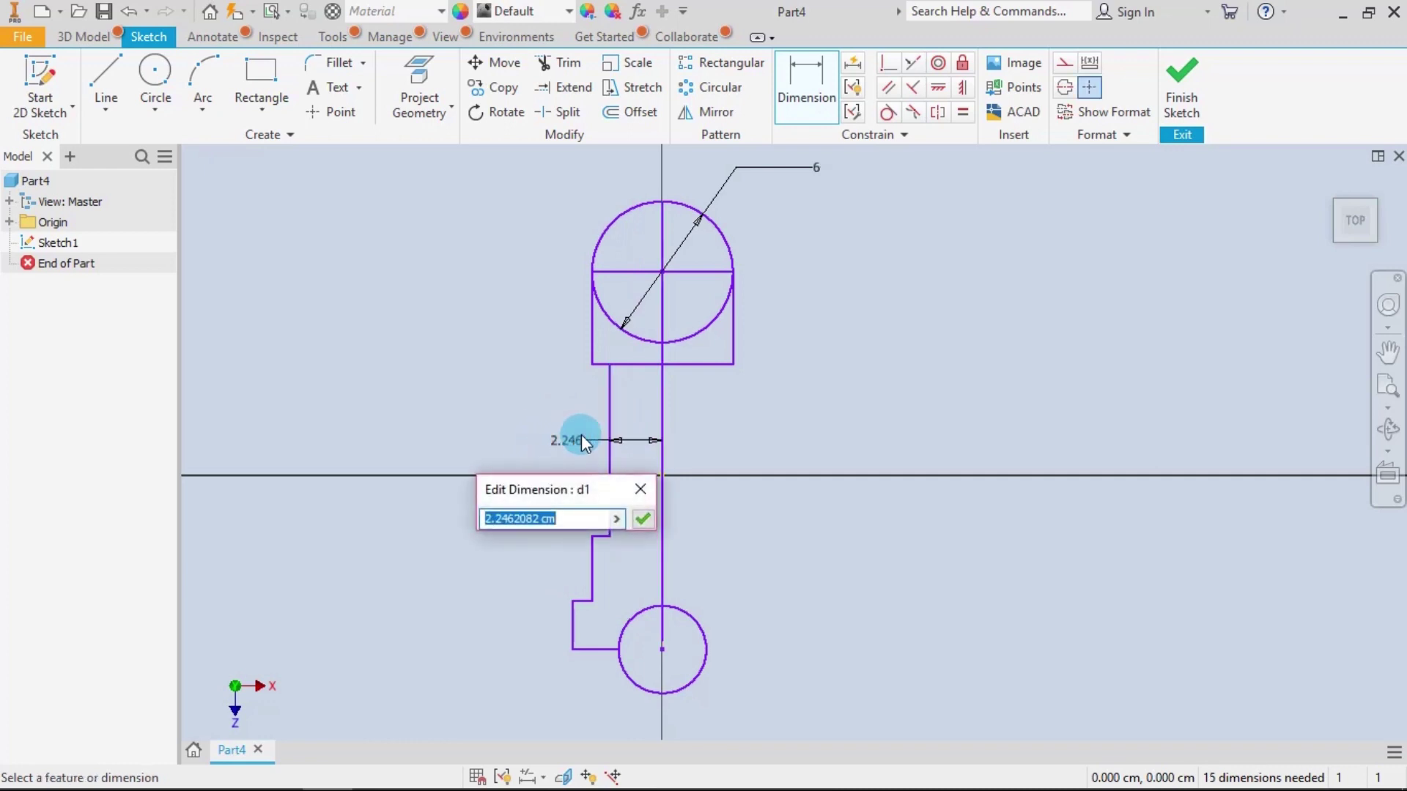
pyautogui.write('2')
pyautogui.press('Return')
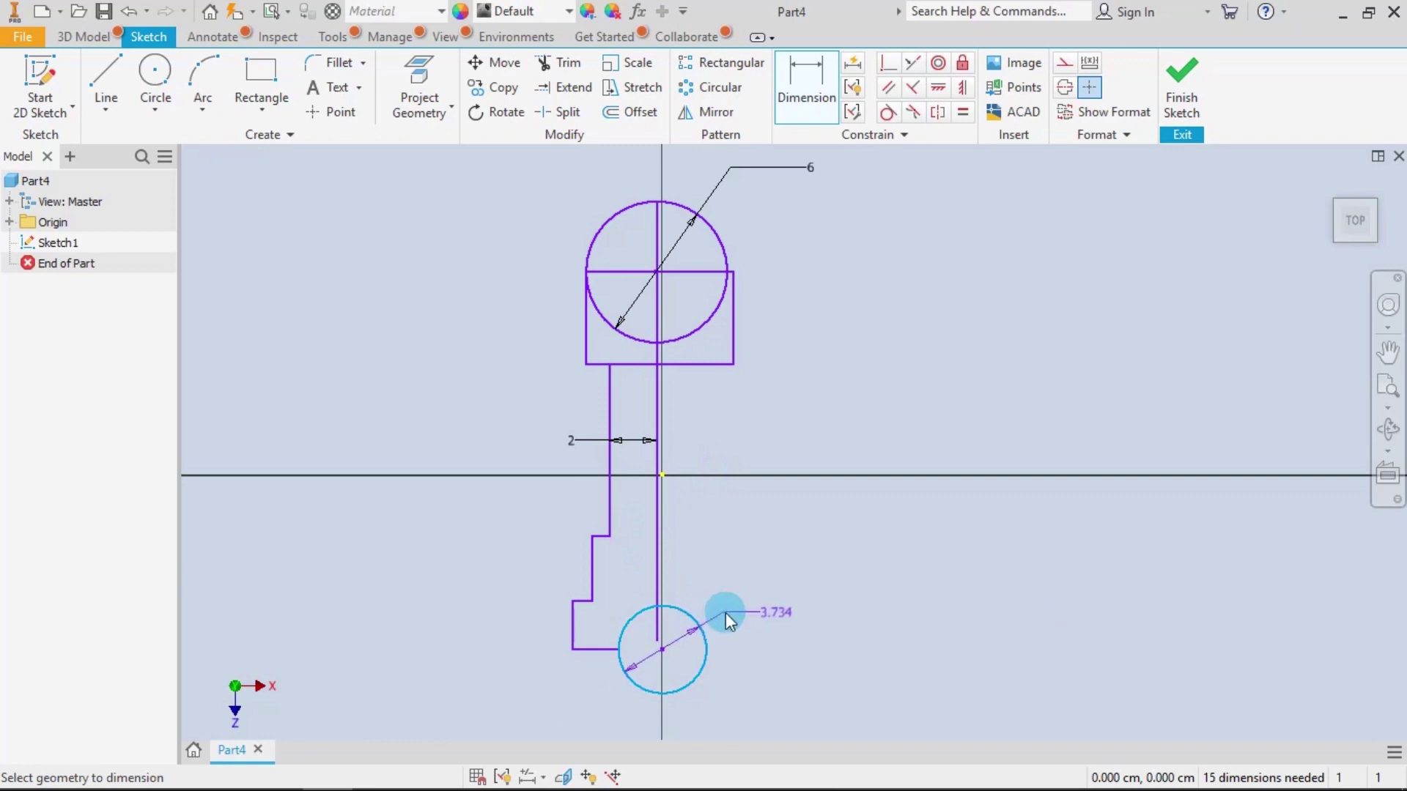
# Step: Dimension the lower circle's diameter and set it to 3 cm
pyautogui.click(725, 613)
pyautogui.write('3')
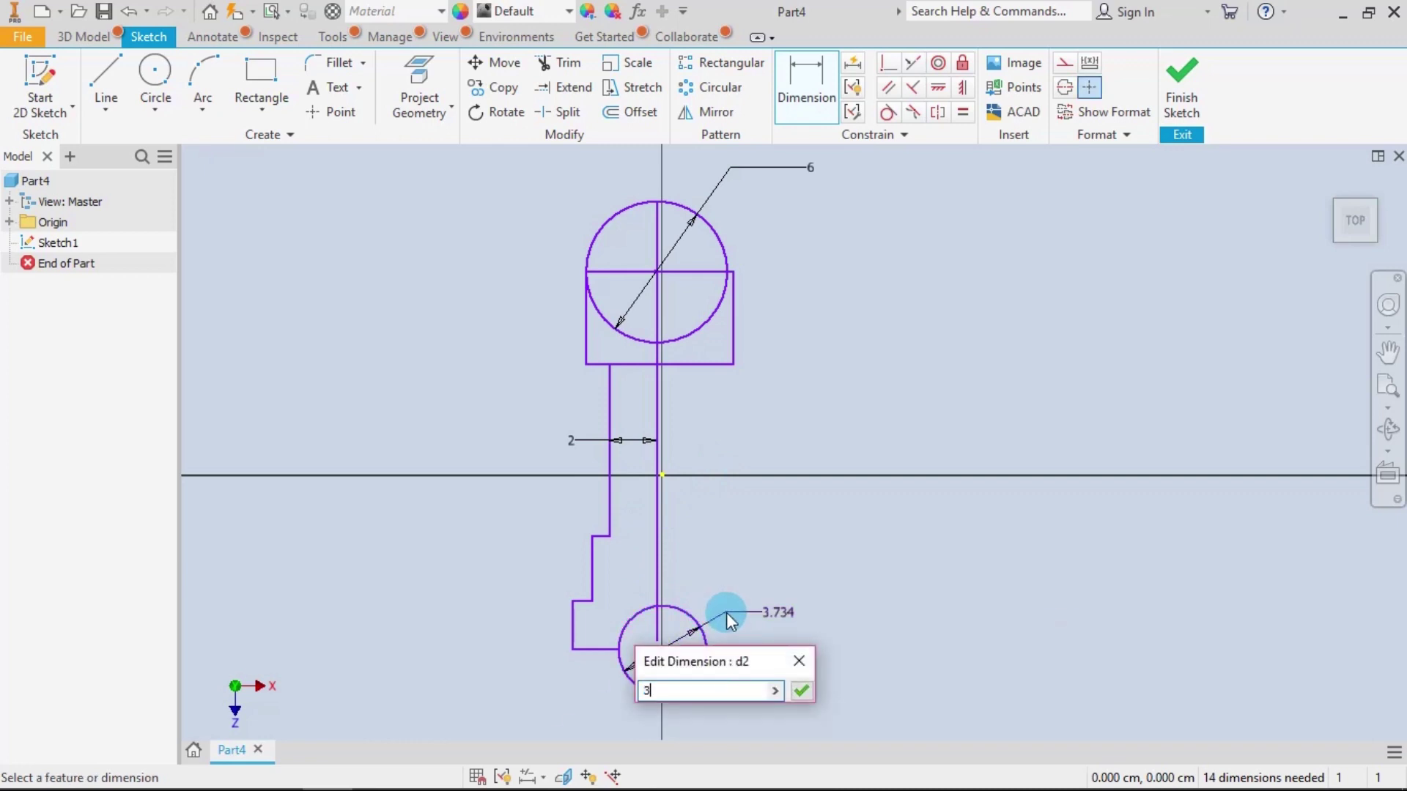
pyautogui.press('Return')
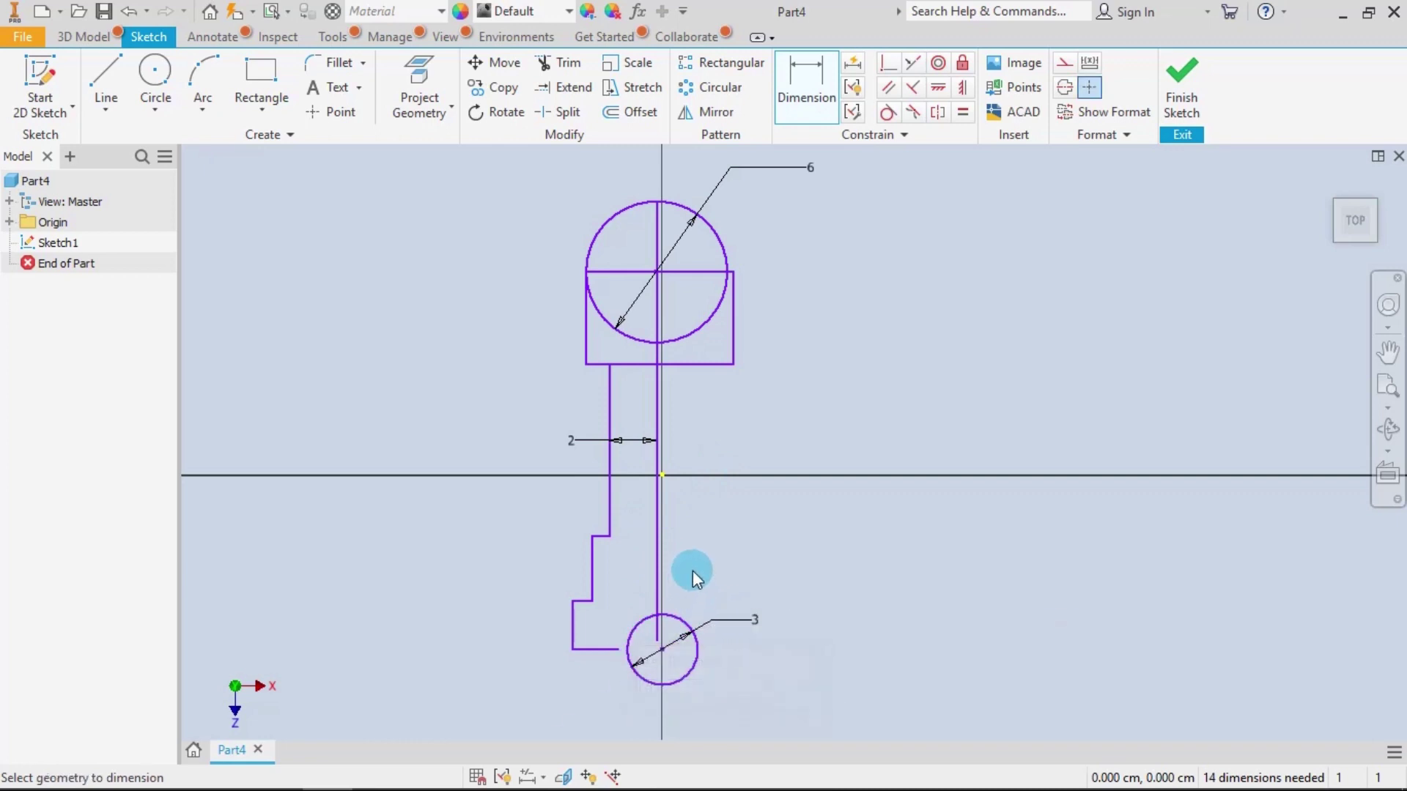
pyautogui.click(658, 230)
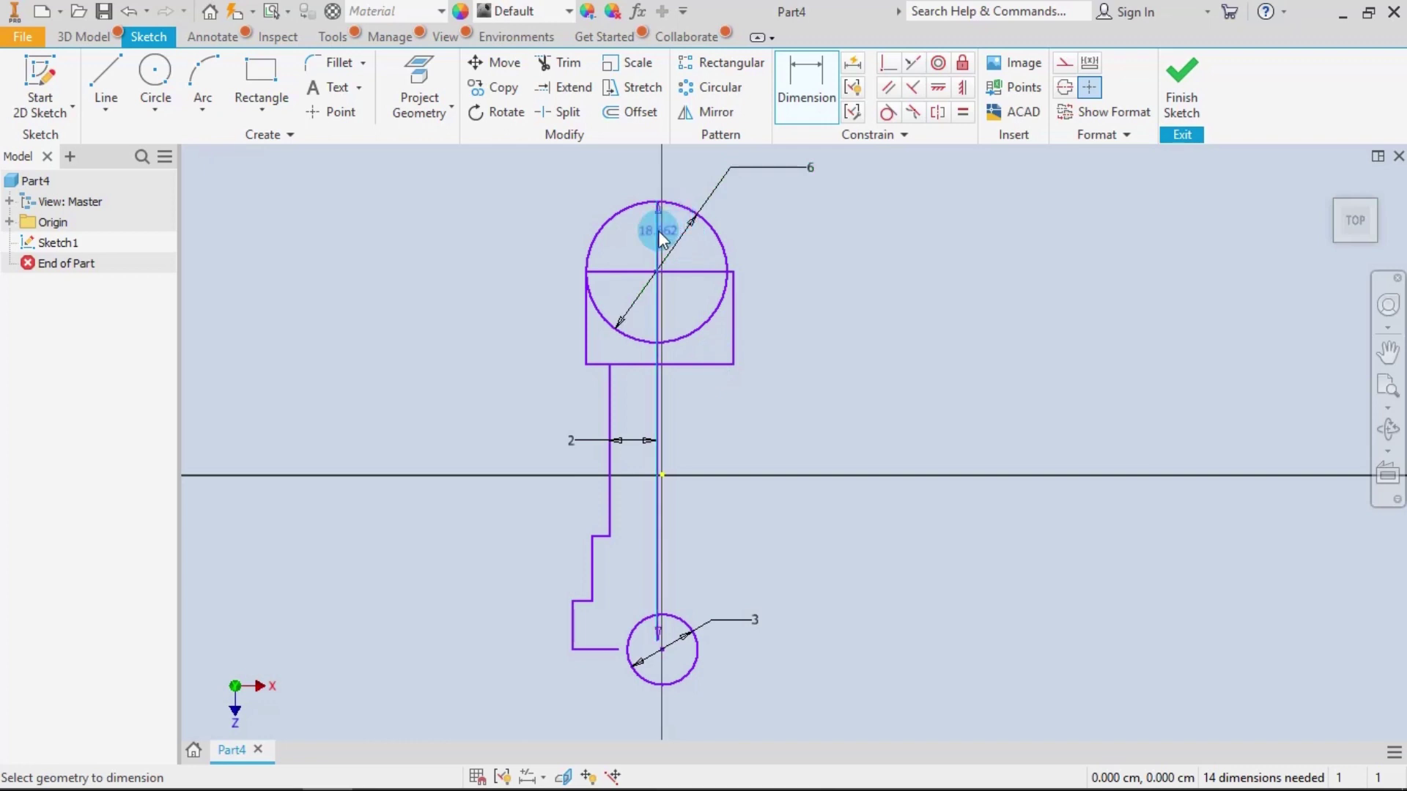
pyautogui.press('Escape')
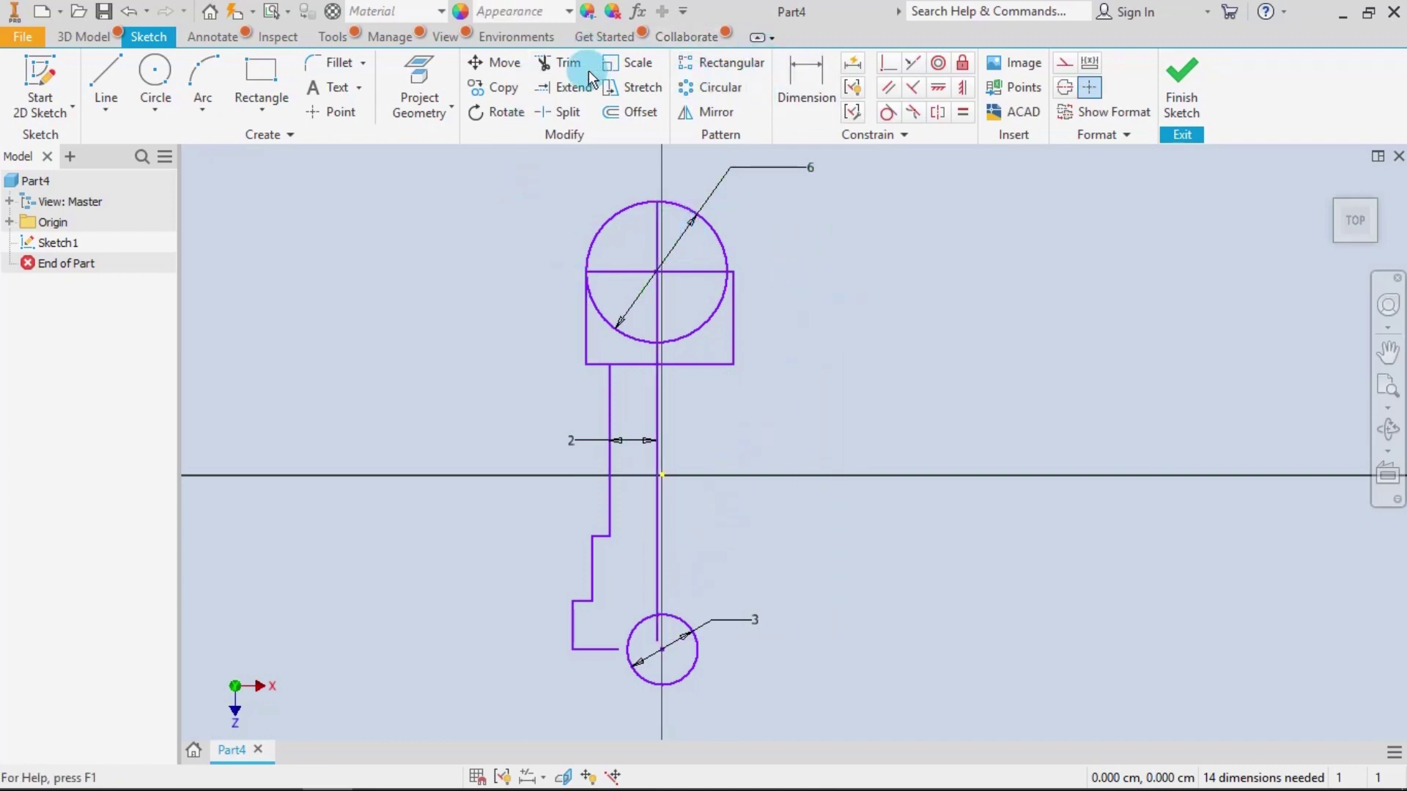
# Step: Extend the bottom horizontal line and the vertical centre line so that they cross inside the lower circle
pyautogui.click(561, 88)
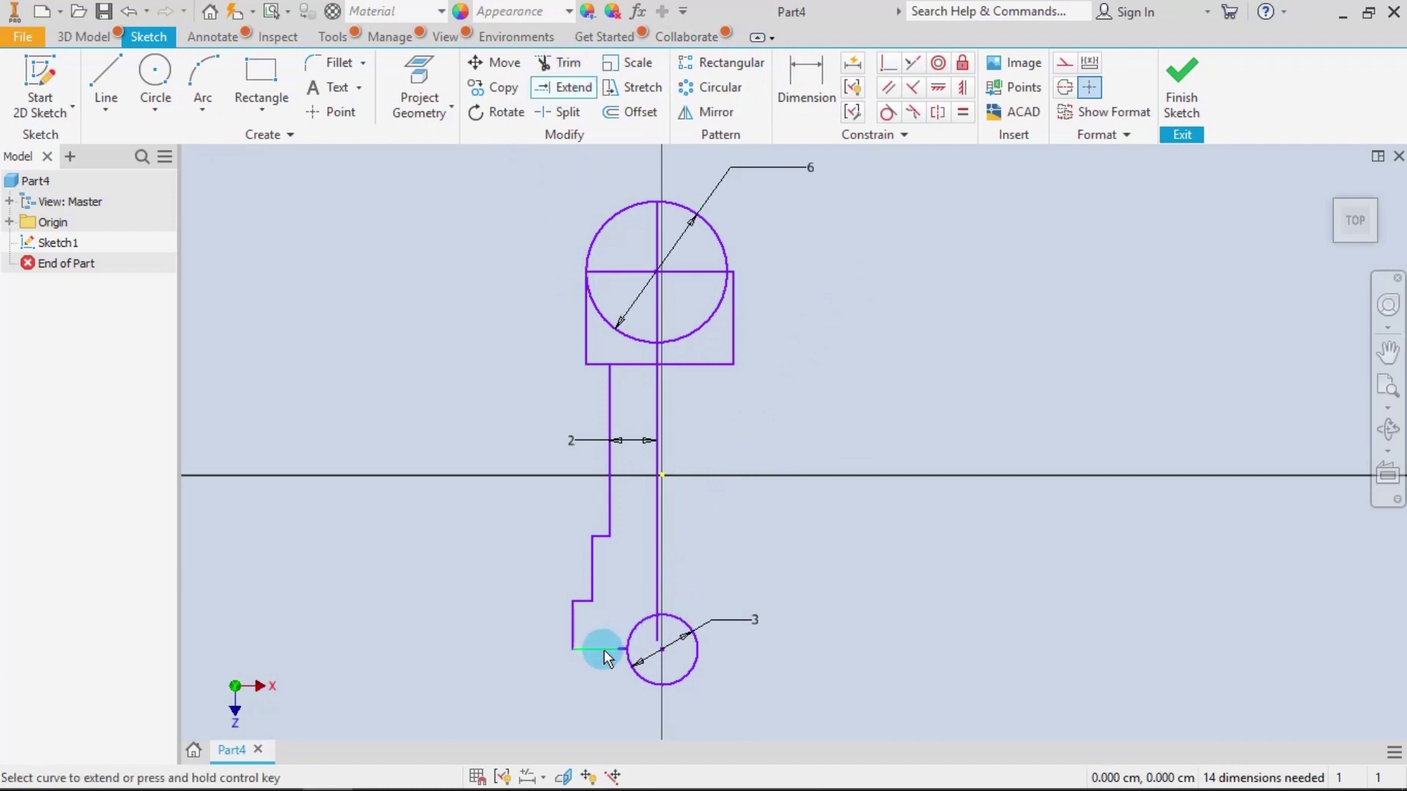
pyautogui.click(609, 649)
pyautogui.click(643, 650)
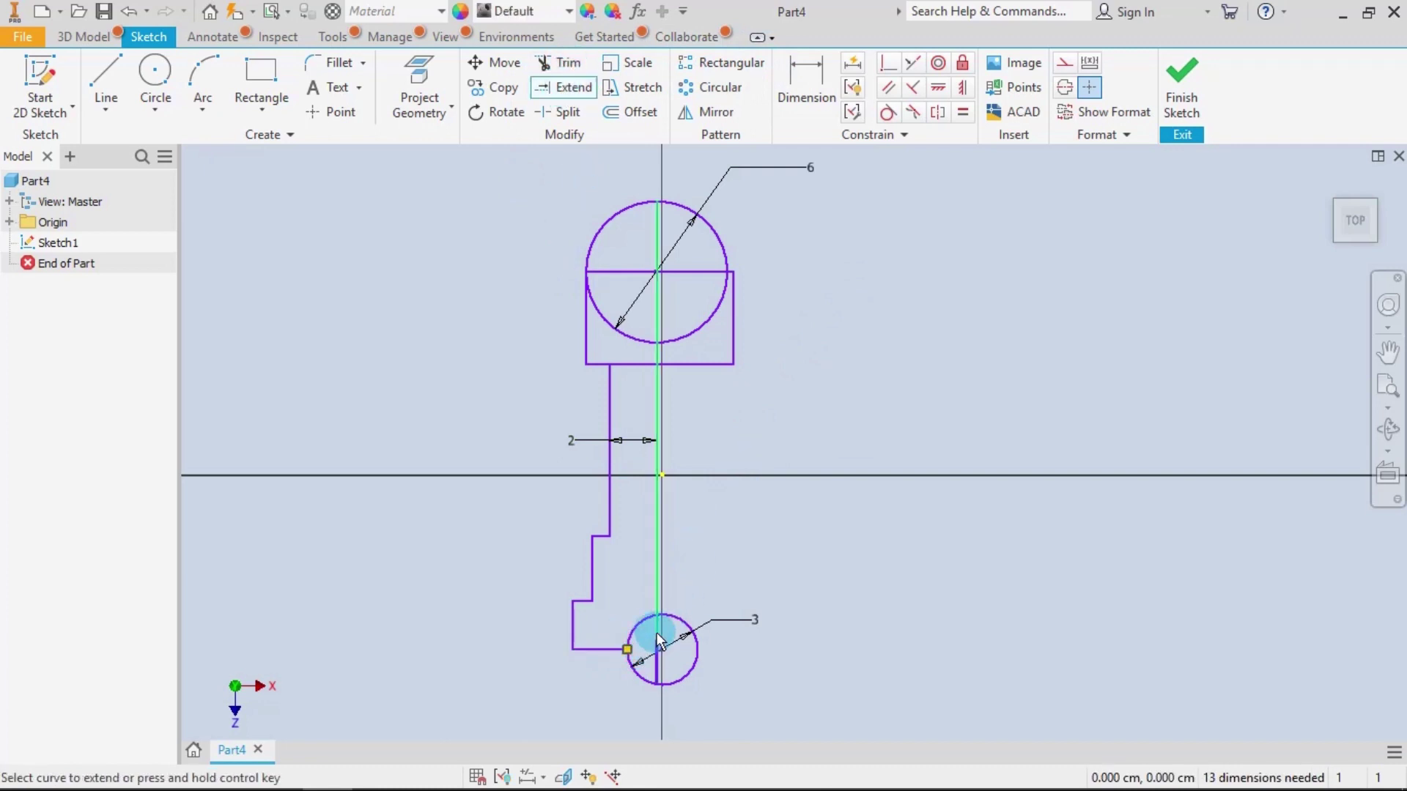
pyautogui.click(661, 639)
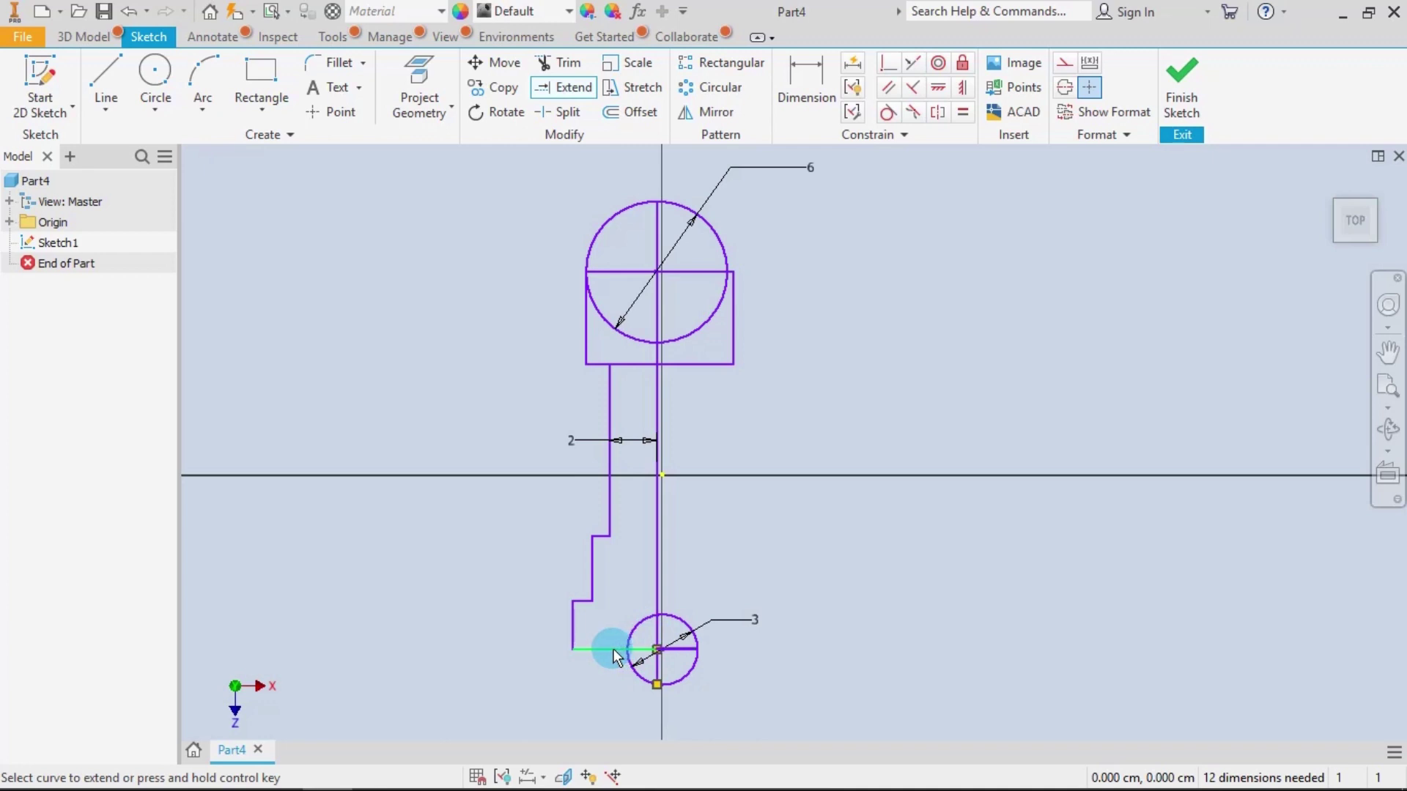
# Step: Trim the excess line portions beyond the corner where the bottom horizontal line meets the vertical centre line
pyautogui.click(560, 63)
pyautogui.click(667, 673)
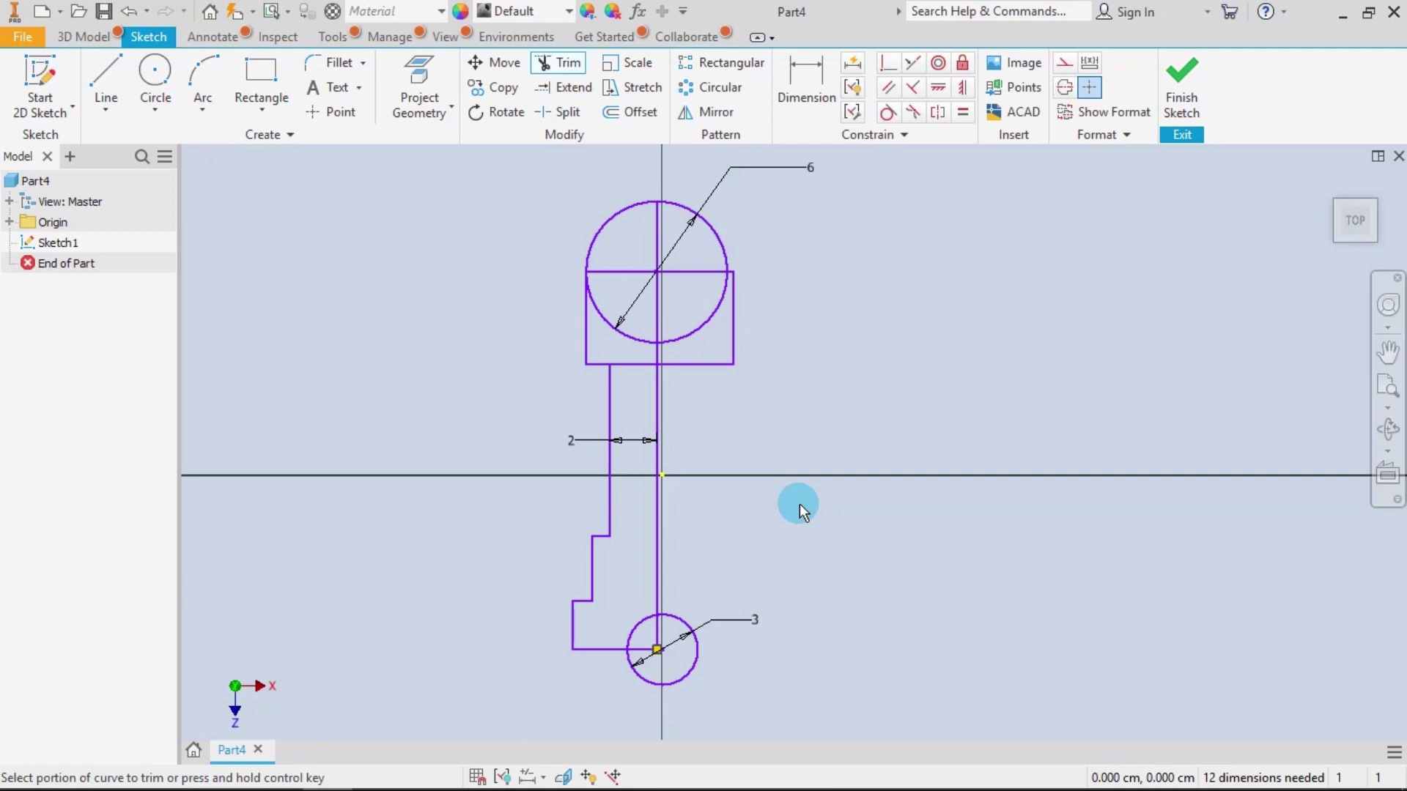
pyautogui.scroll(5, 714, 635)
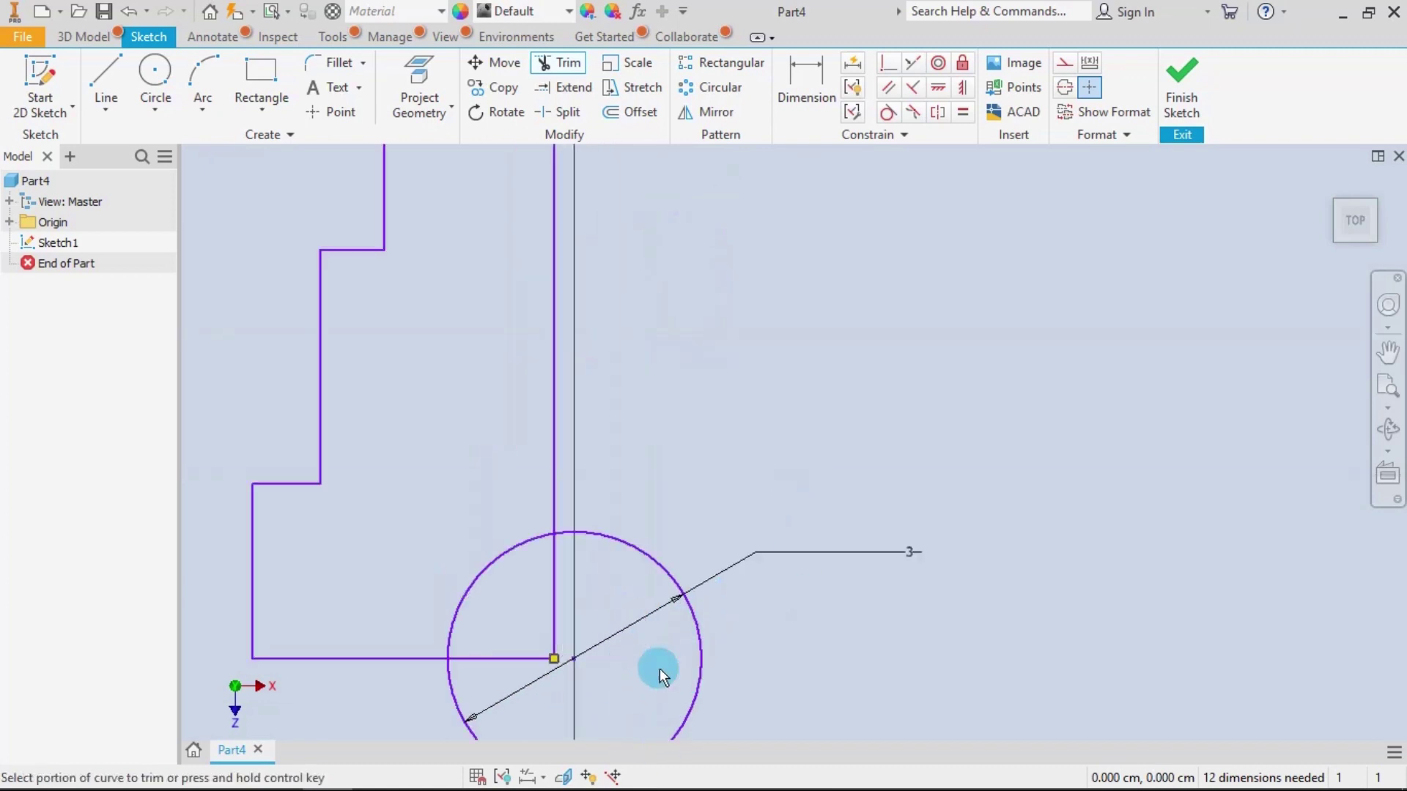
pyautogui.scroll(-3, 639, 676)
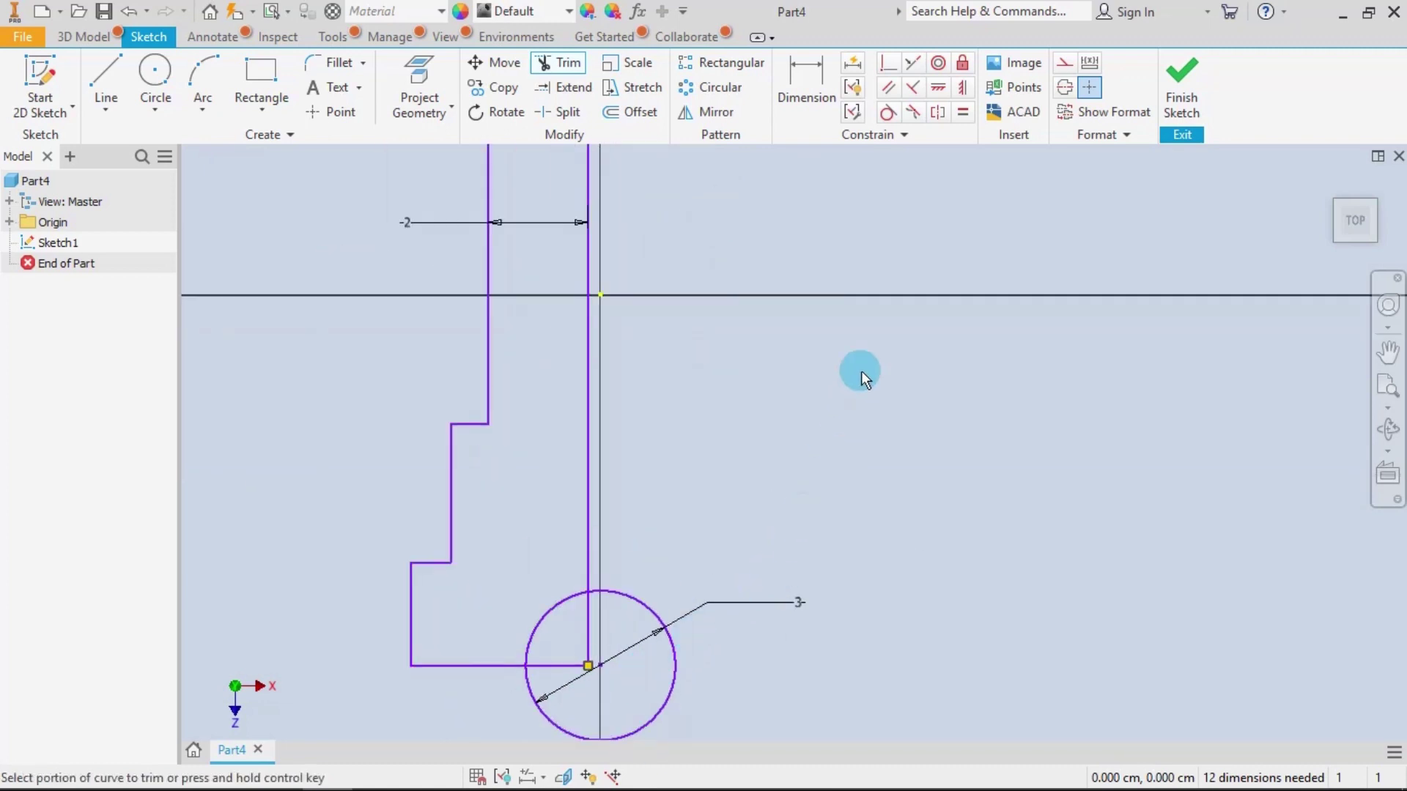
pyautogui.scroll(-2, 860, 371)
pyautogui.press('Escape')
pyautogui.scroll(-2, 820, 304)
pyautogui.scroll(-1, 775, 422)
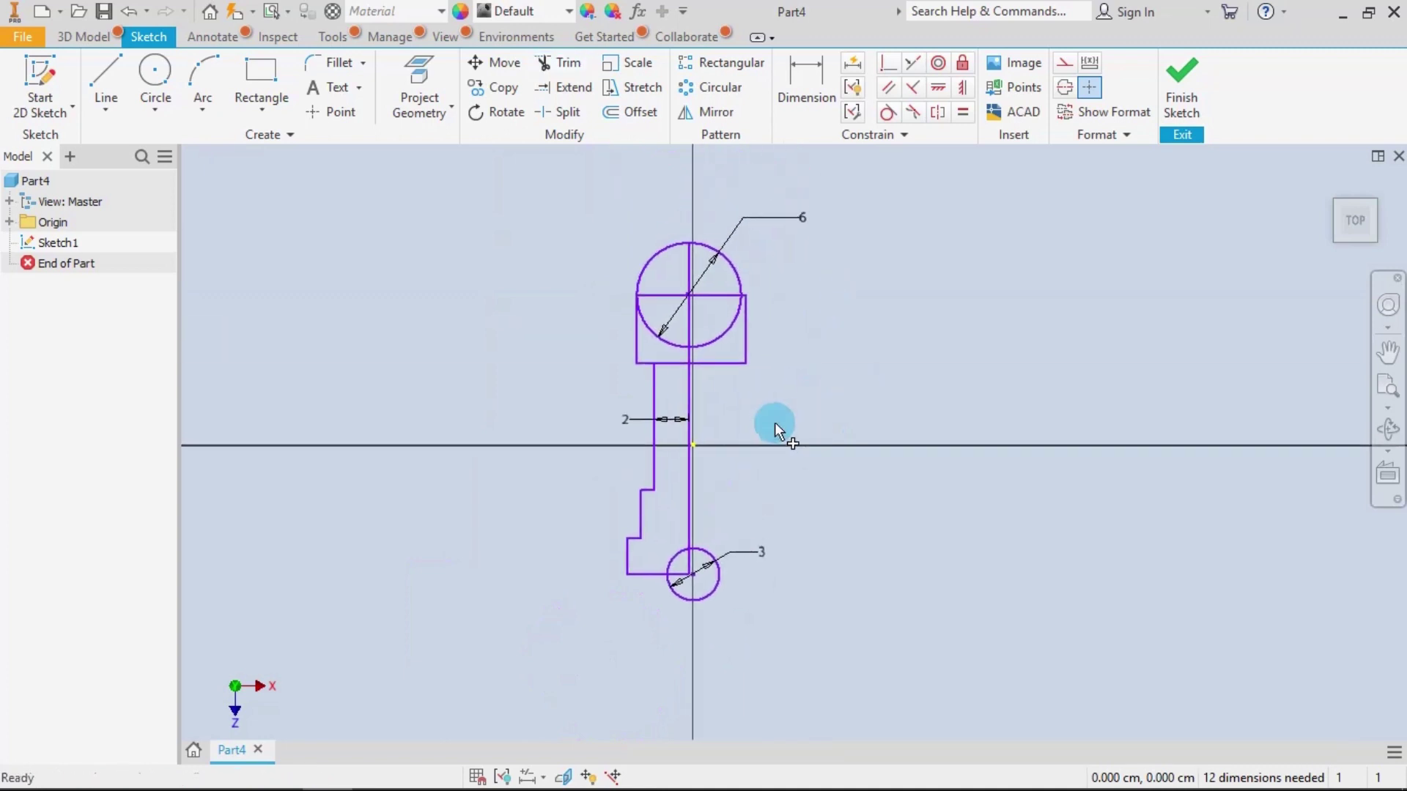
# Step: Move the upper circle, rectangle and stepped profile so that the centre line's lower corner lands on the vertical axis
pyautogui.moveTo(619, 218)
pyautogui.mouseDown()
pyautogui.moveTo(741, 381)
pyautogui.moveTo(827, 582)
pyautogui.mouseUp()
pyautogui.click(711, 578)
pyautogui.scroll(2, 731, 516)
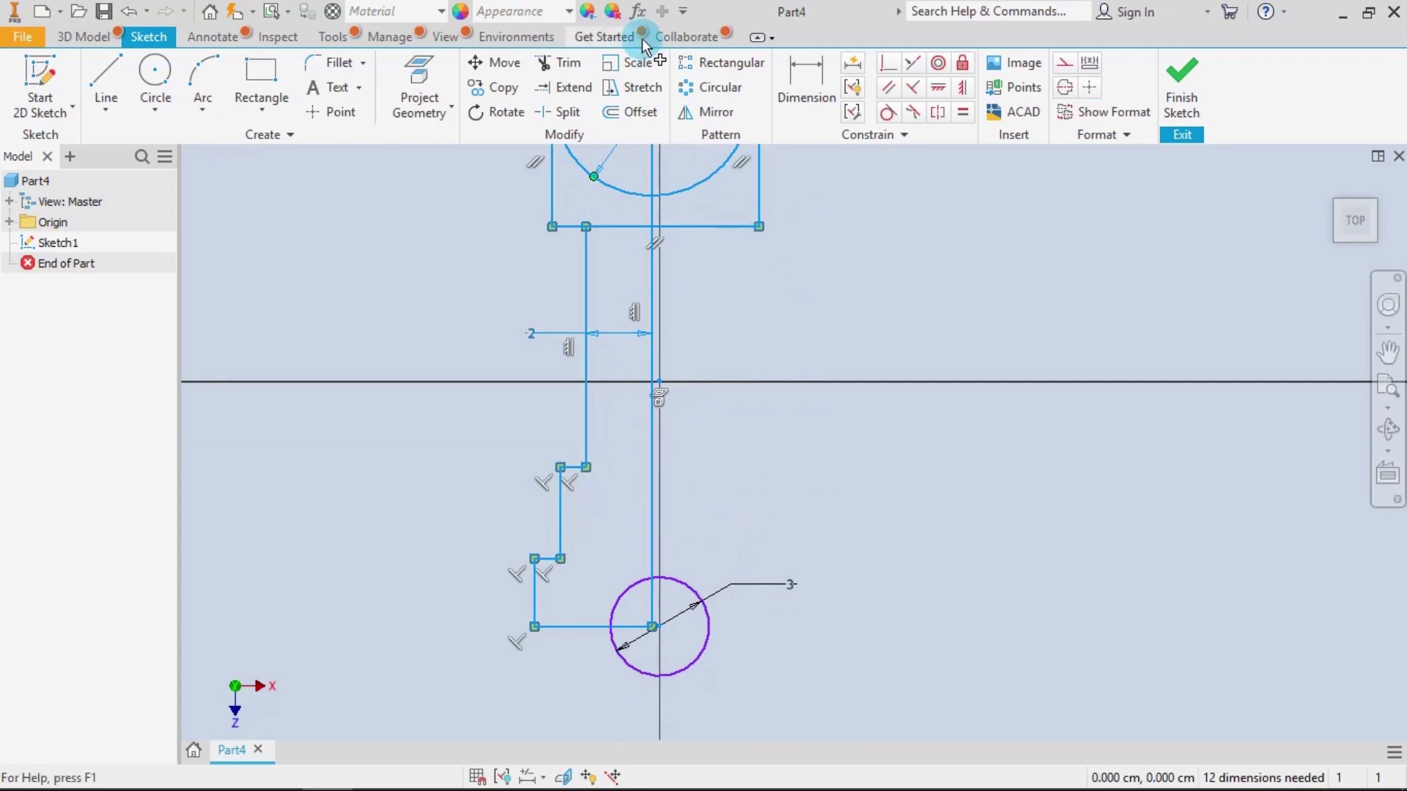
pyautogui.click(506, 74)
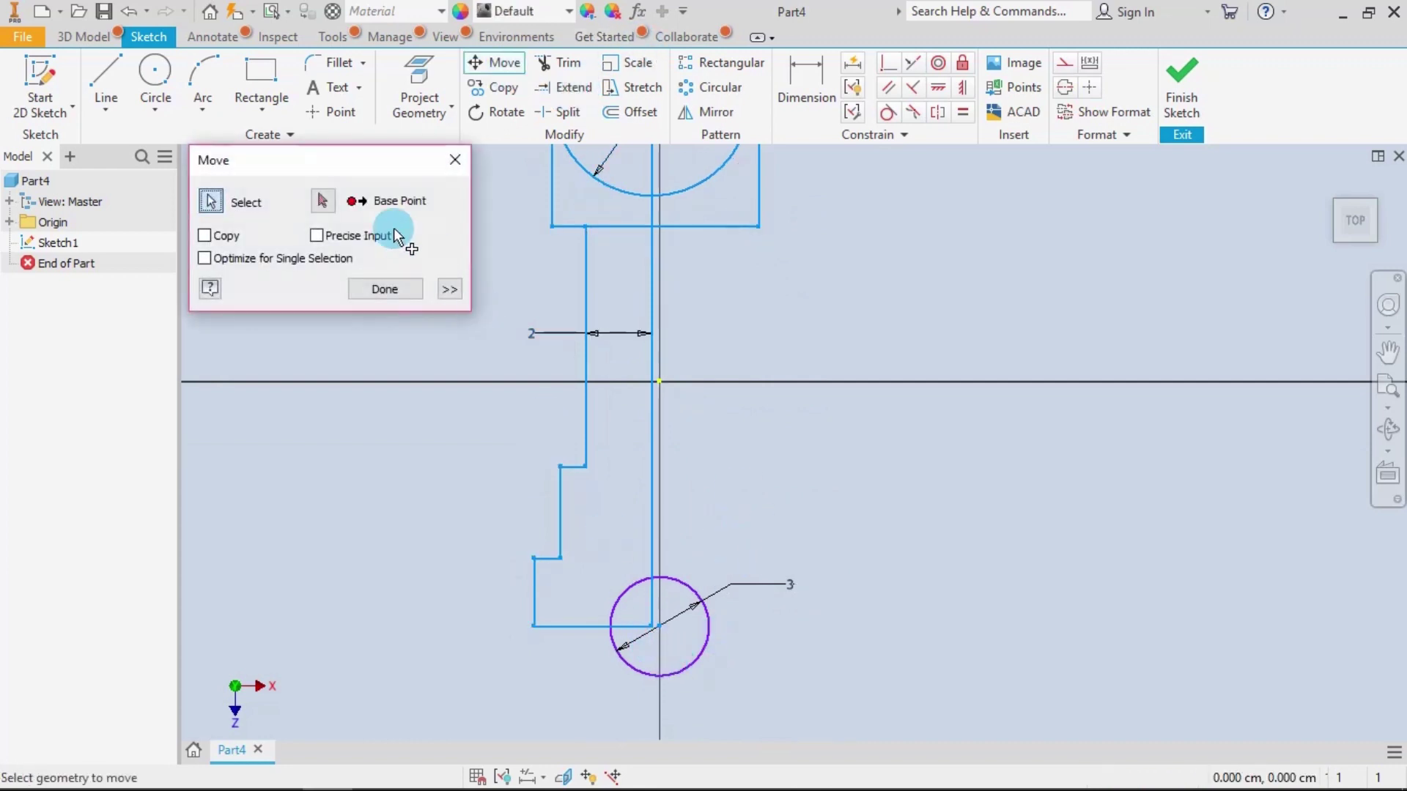
pyautogui.click(323, 201)
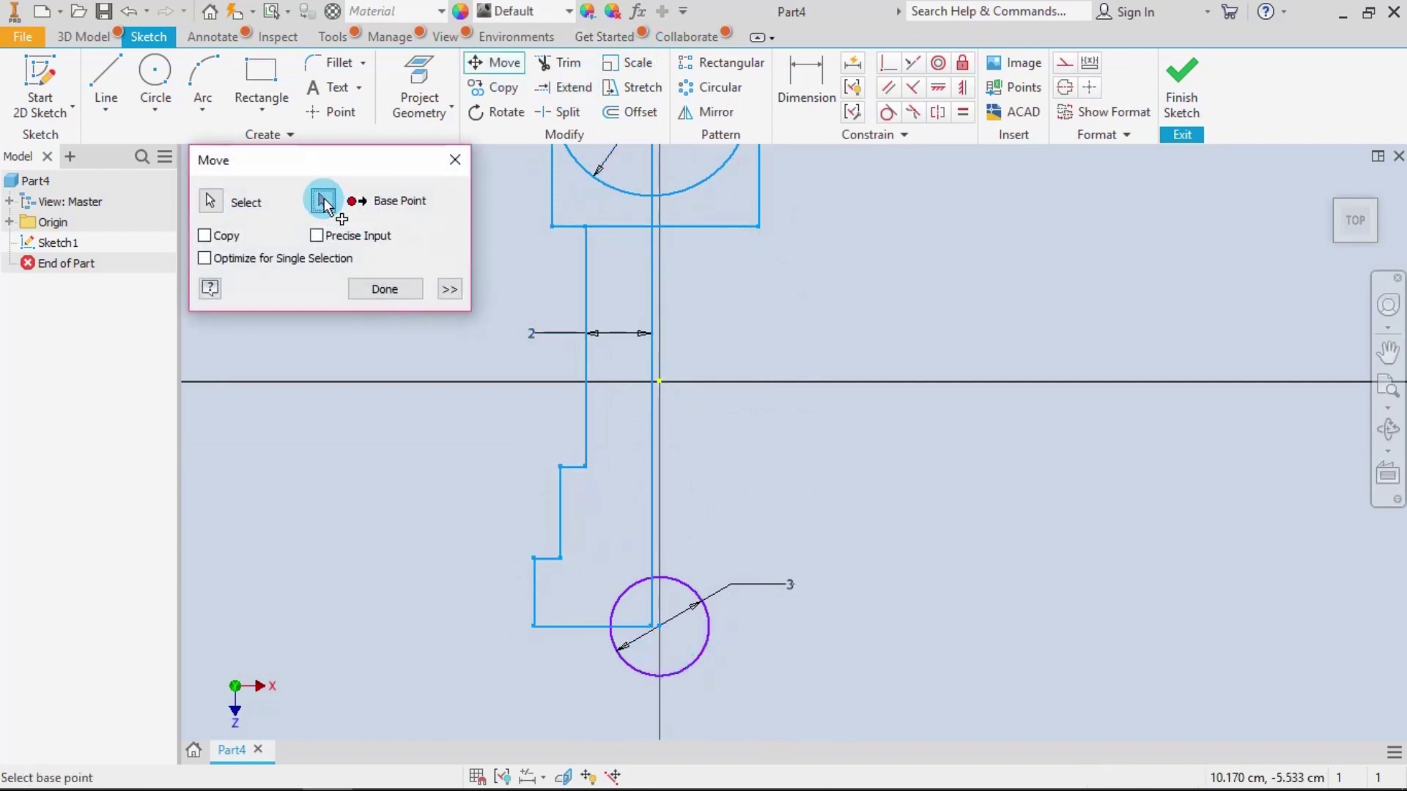
pyautogui.click(659, 626)
pyautogui.click(658, 631)
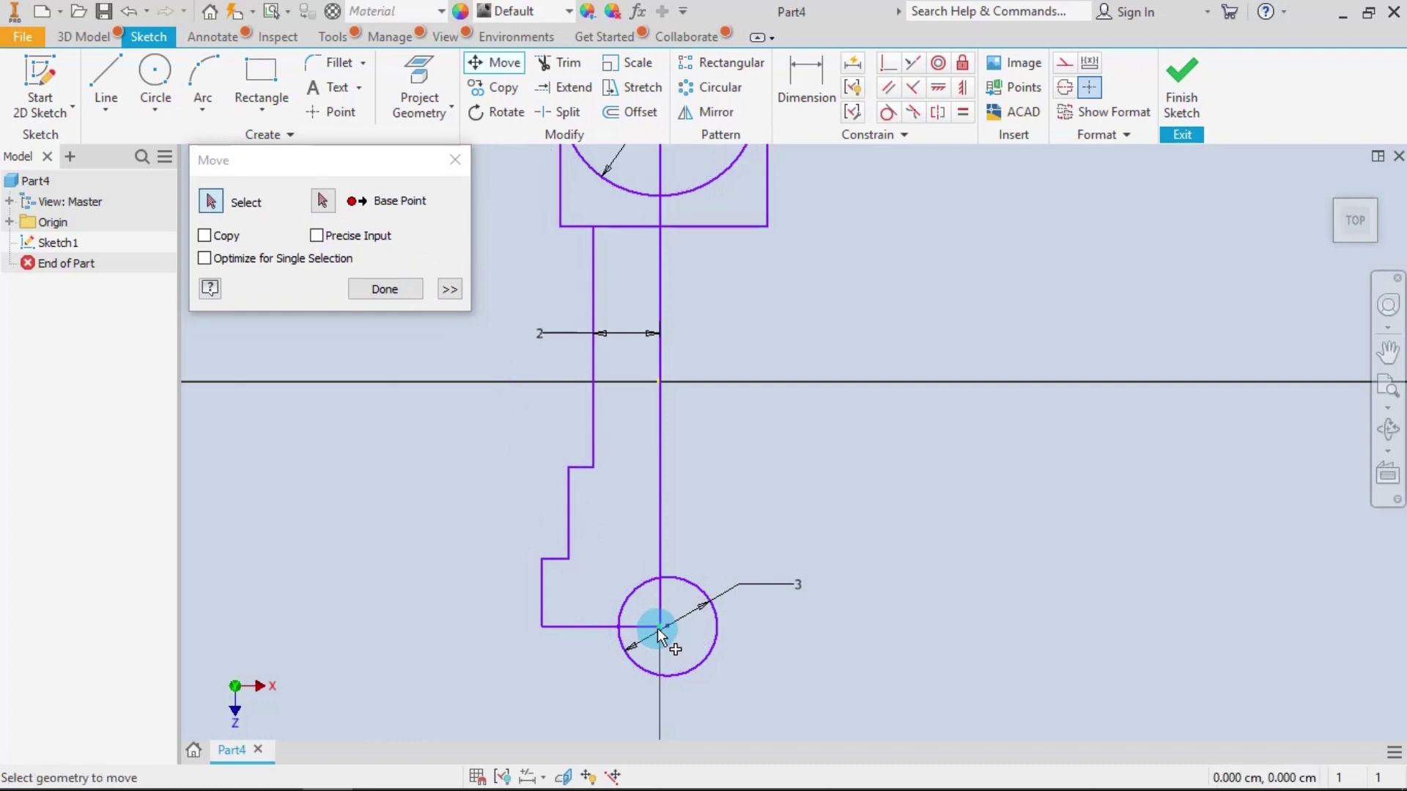
# Step: Move the lower circle by its centre point onto the lower end of the vertical centre line
pyautogui.click(686, 583)
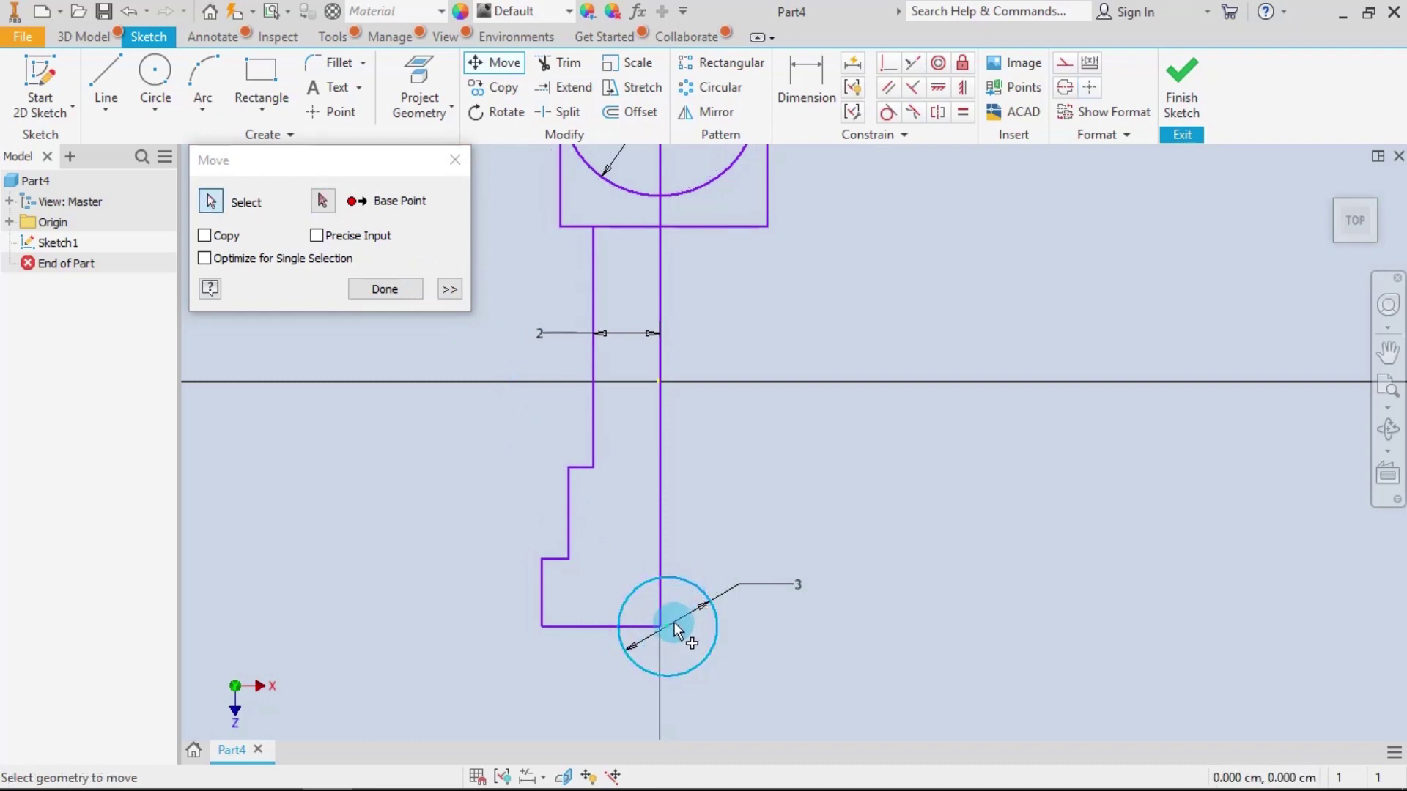
pyautogui.click(323, 200)
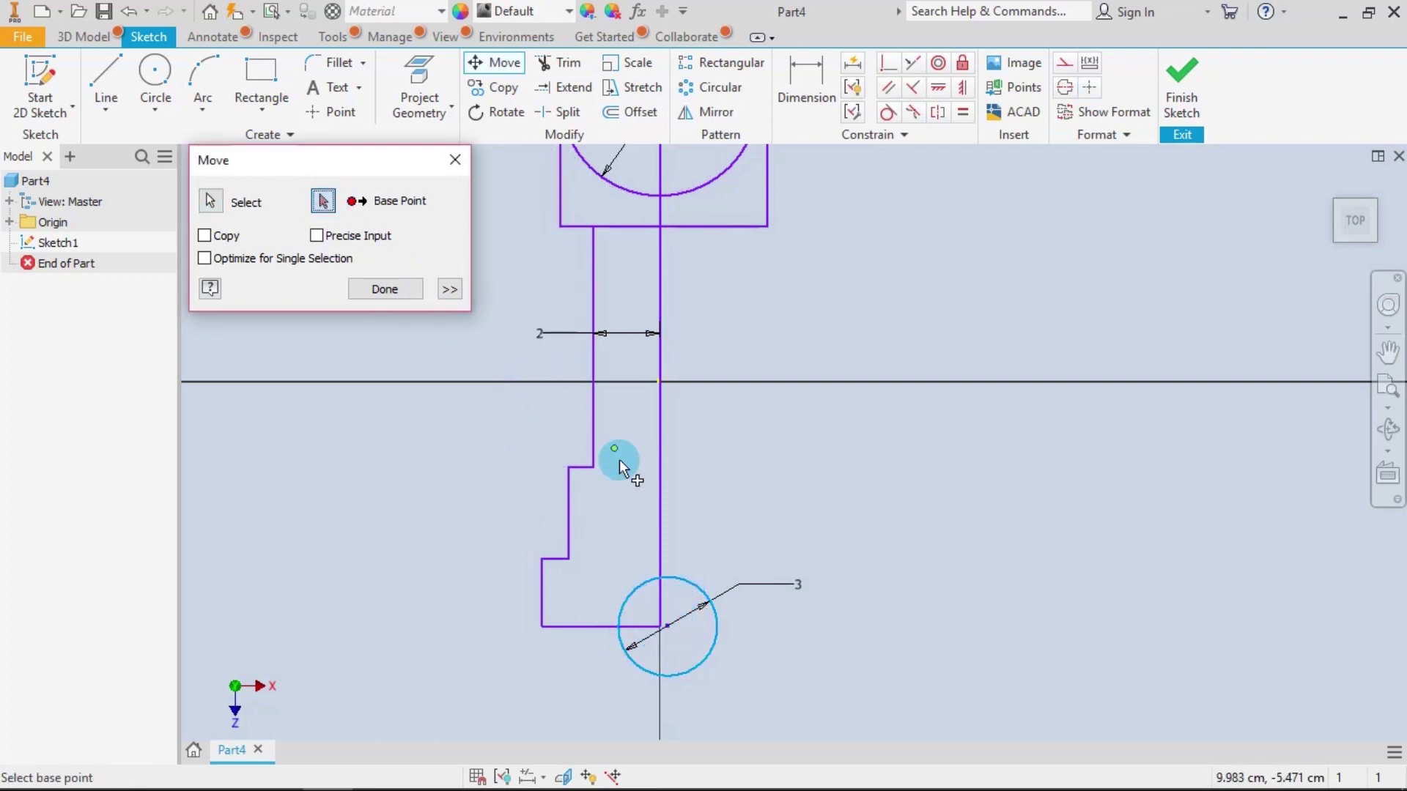
pyautogui.click(668, 627)
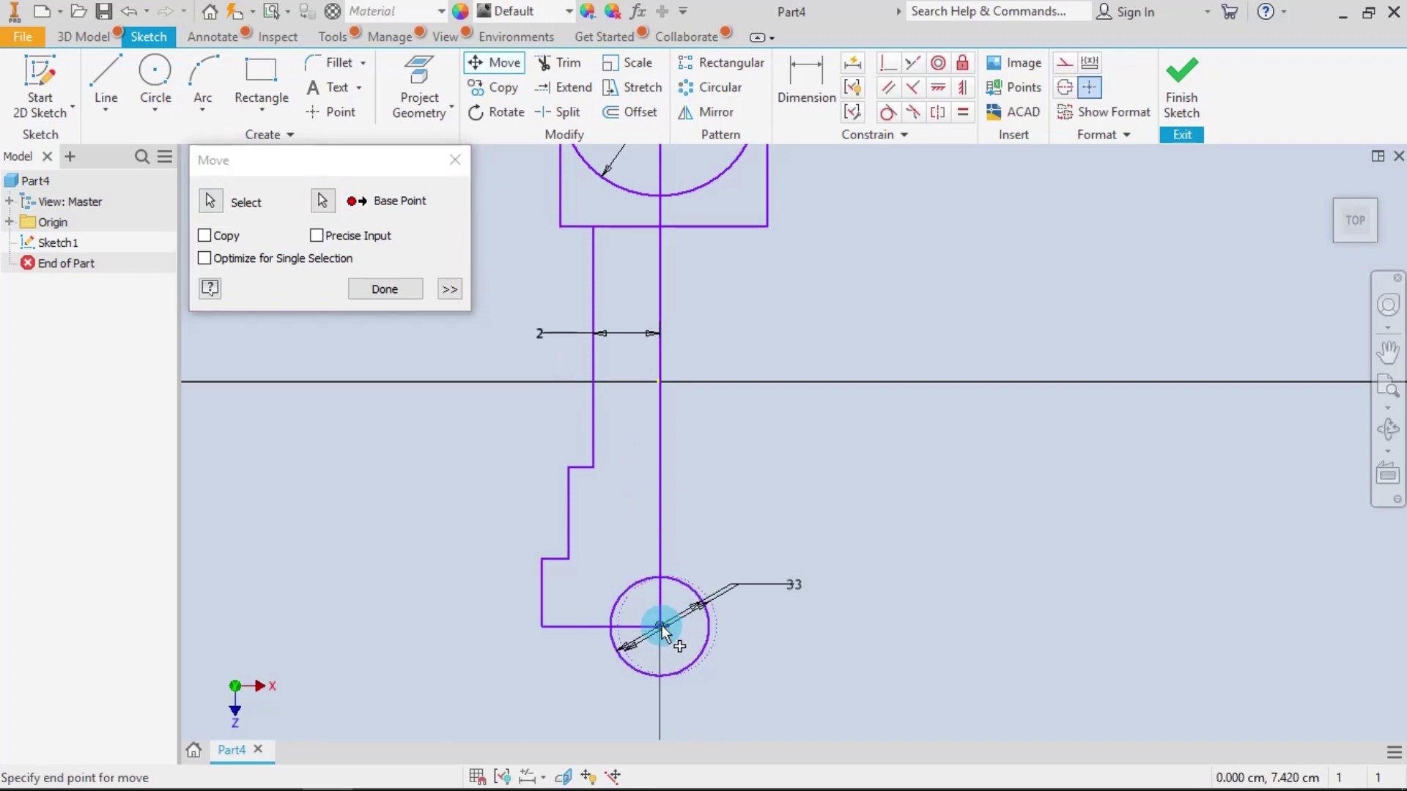
pyautogui.click(662, 626)
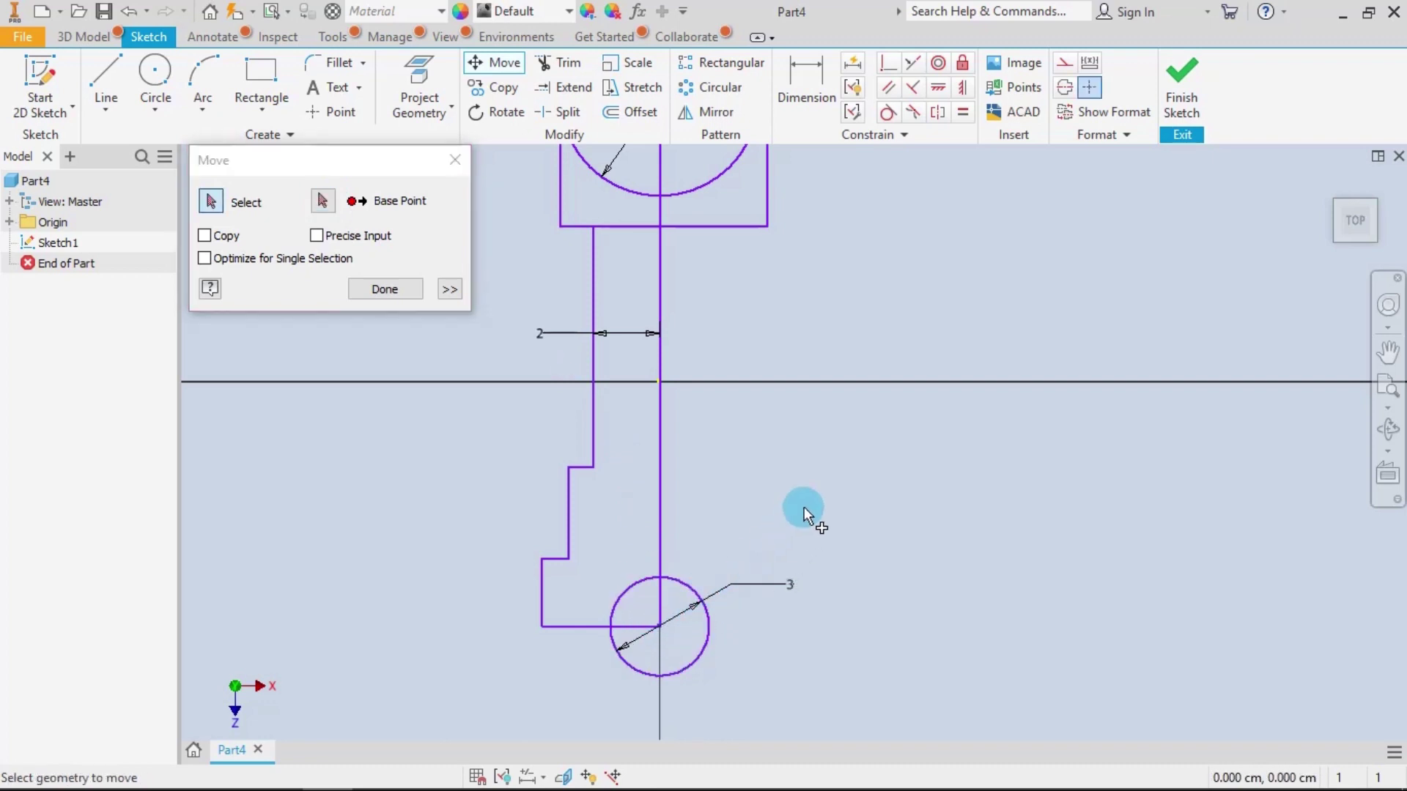
pyautogui.scroll(3, 761, 530)
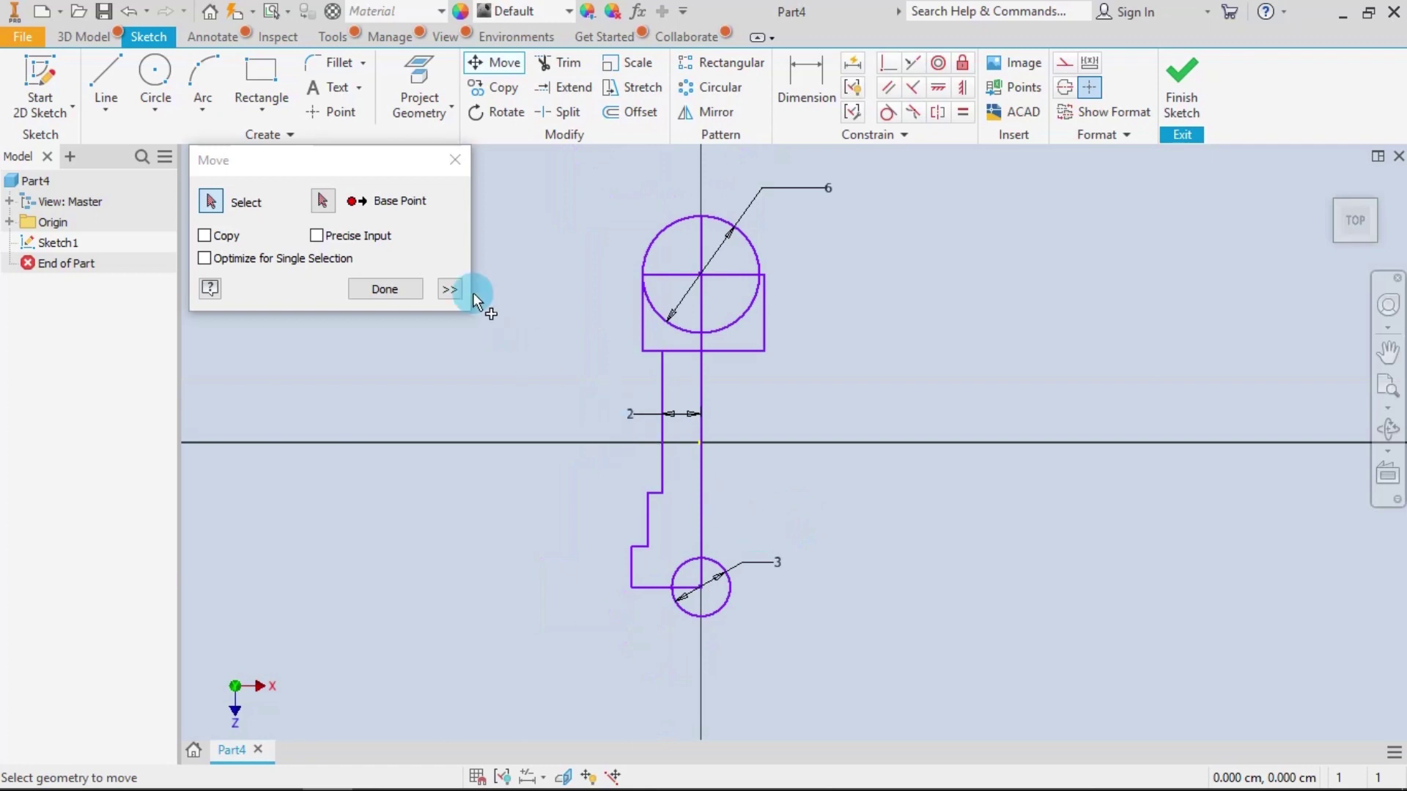
pyautogui.click(414, 289)
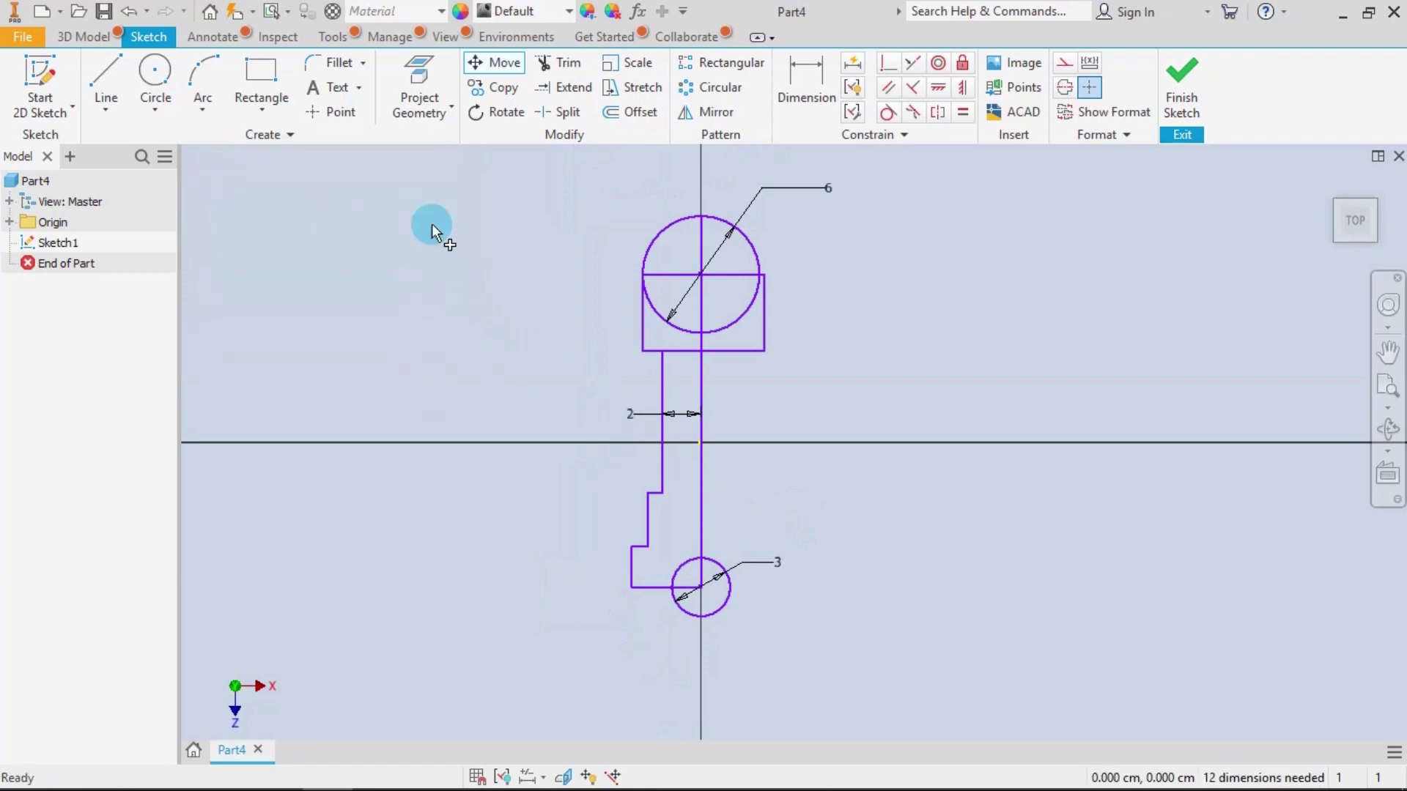
# Step: Dimension the lowest vertical line of the stepped outline and set it to 3 cm
pyautogui.click(802, 80)
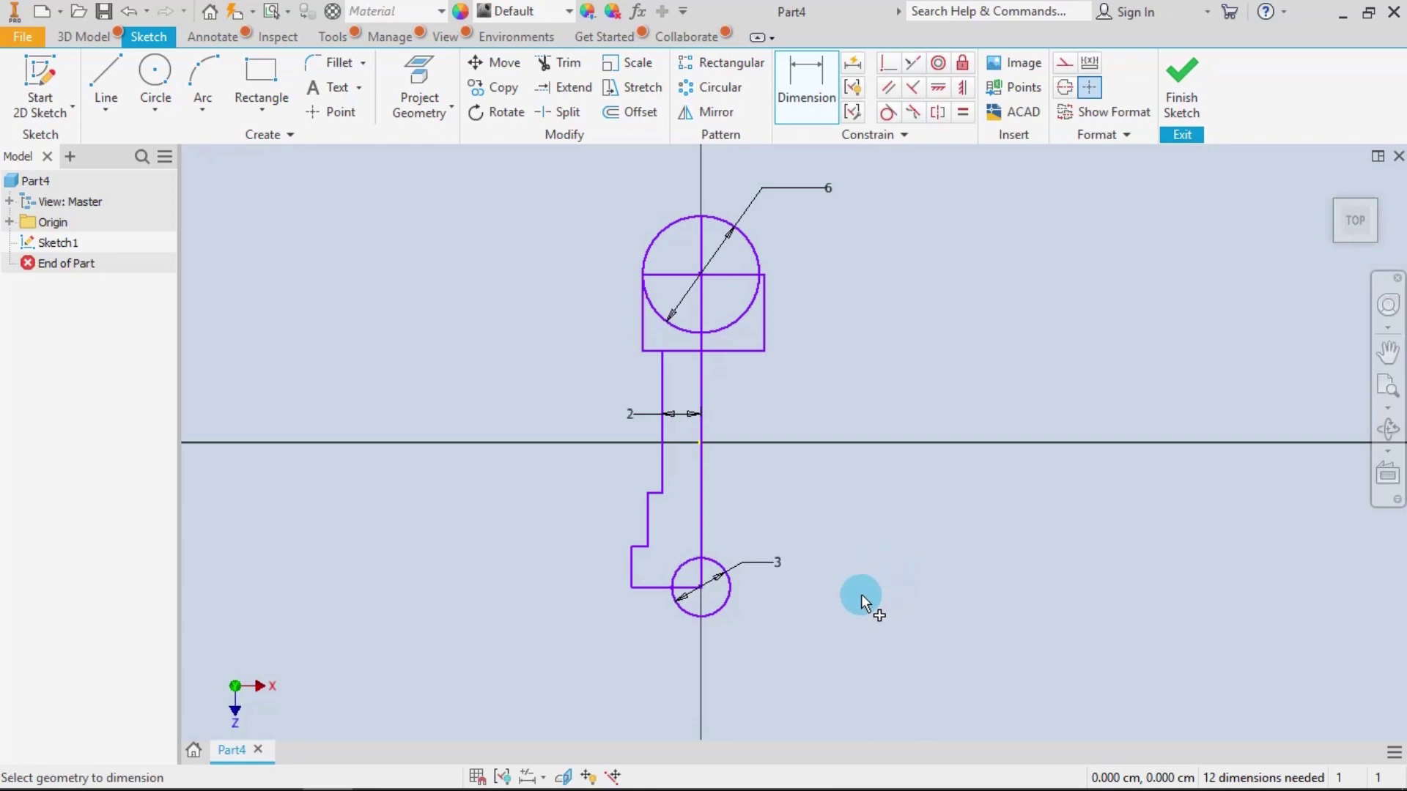
pyautogui.click(625, 569)
pyautogui.click(584, 566)
pyautogui.write('3')
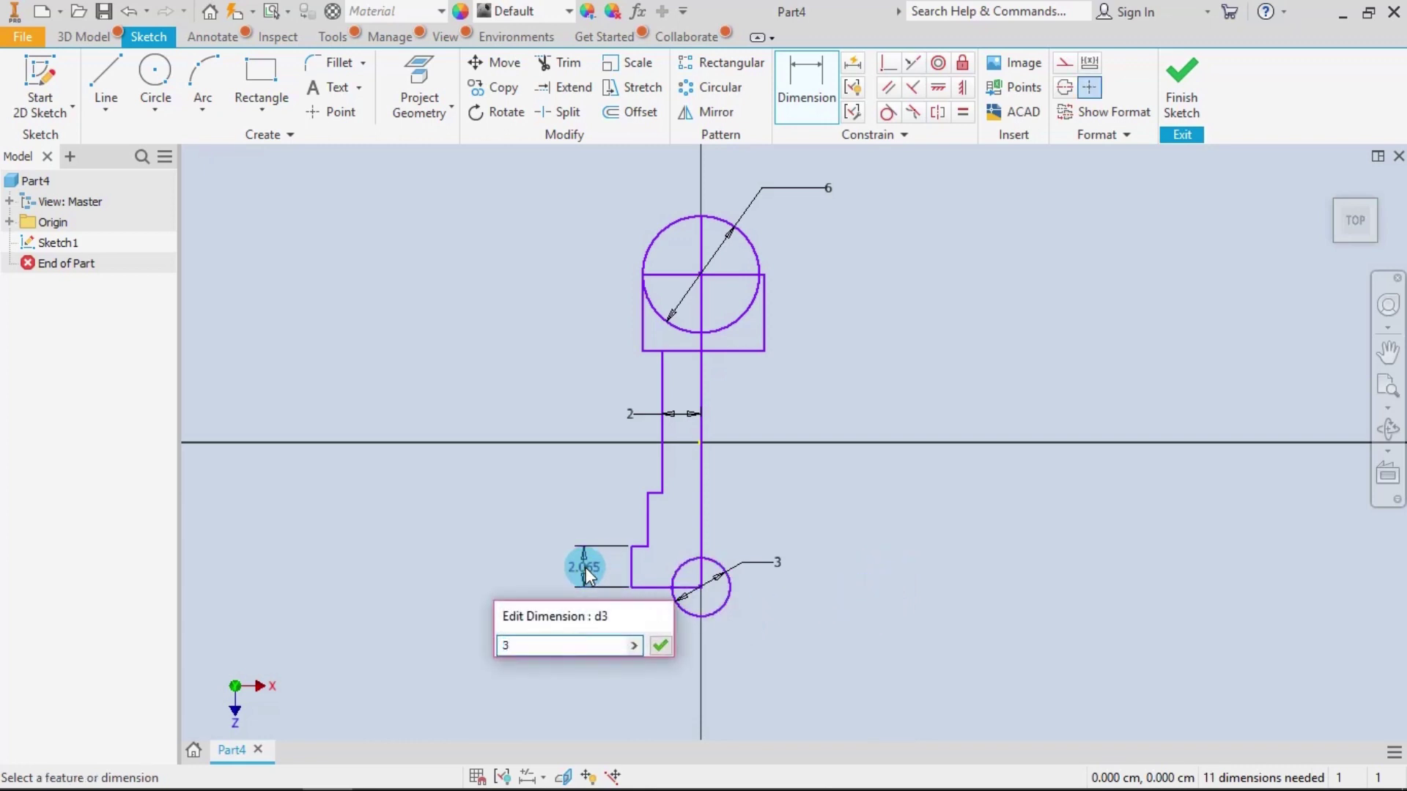
pyautogui.press('Return')
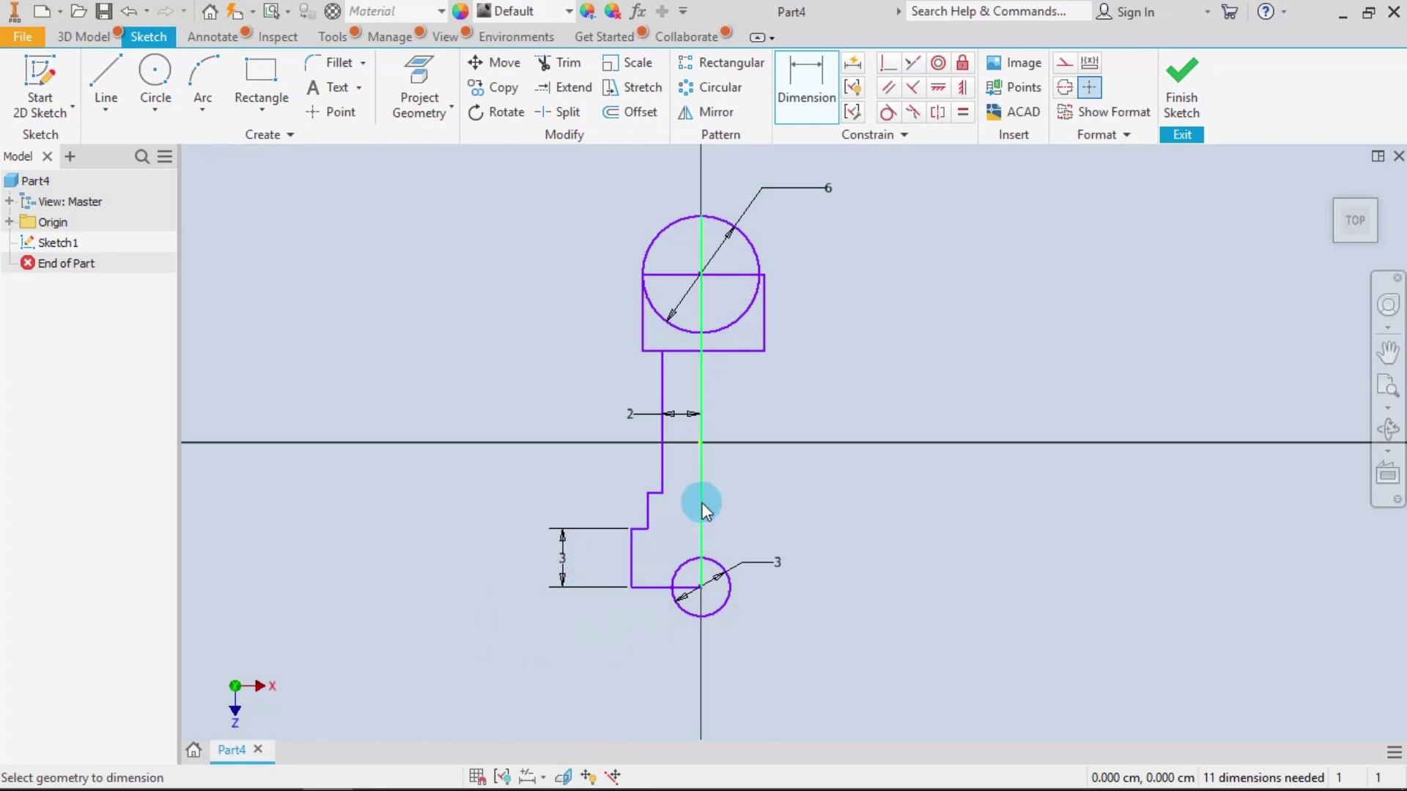
# Step: Dimension the middle vertical line of the stepped outline and set it to 4 cm
pyautogui.click(649, 516)
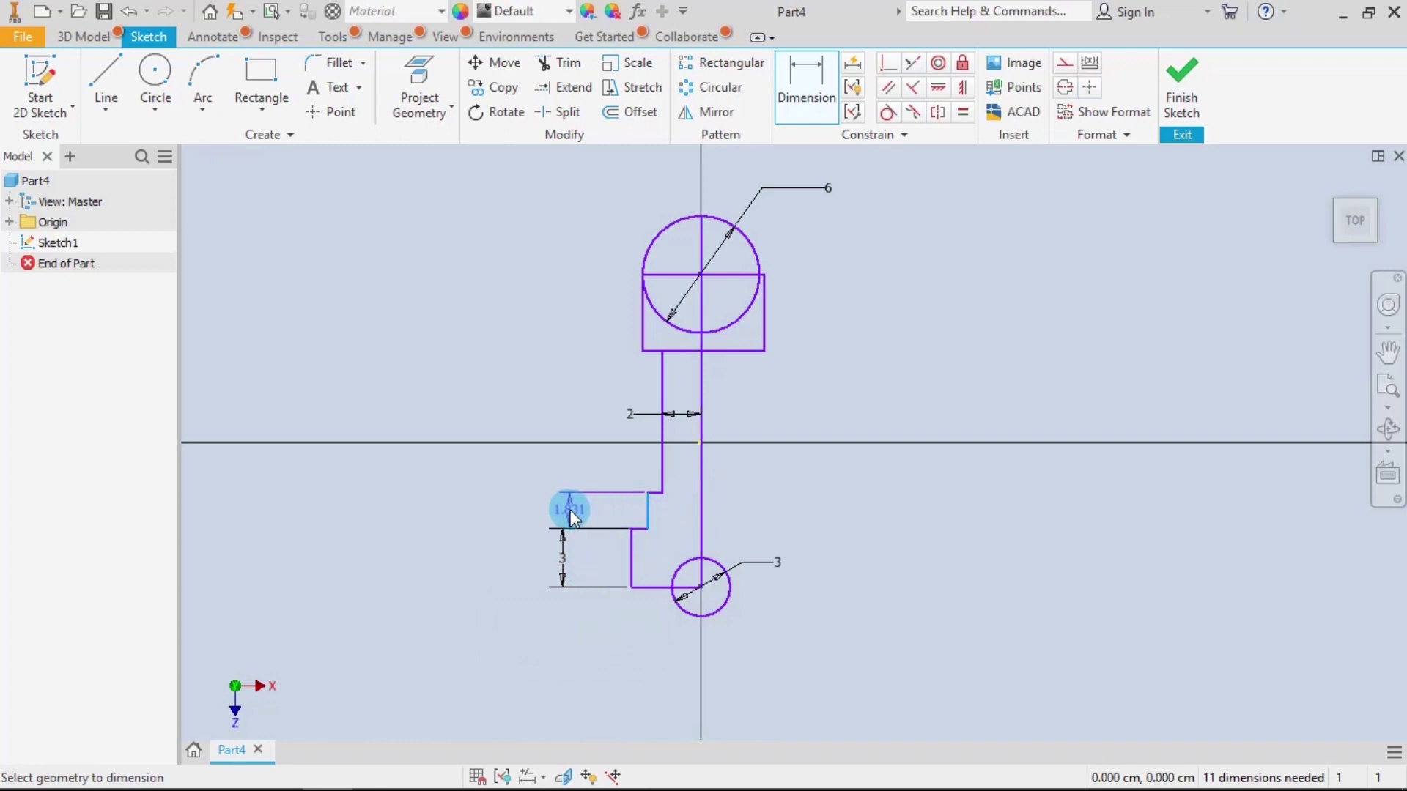
pyautogui.click(563, 508)
pyautogui.write('4')
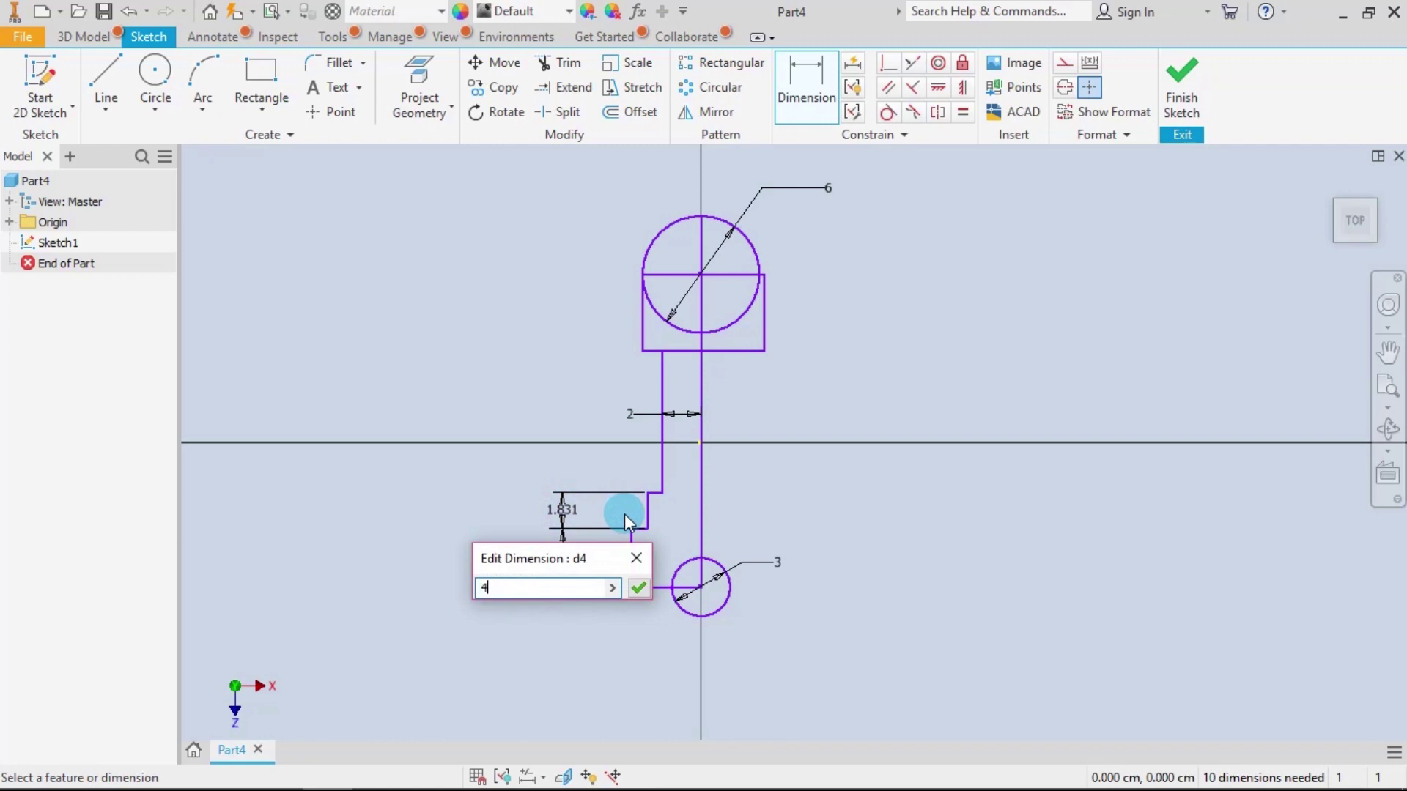
pyautogui.press('Return')
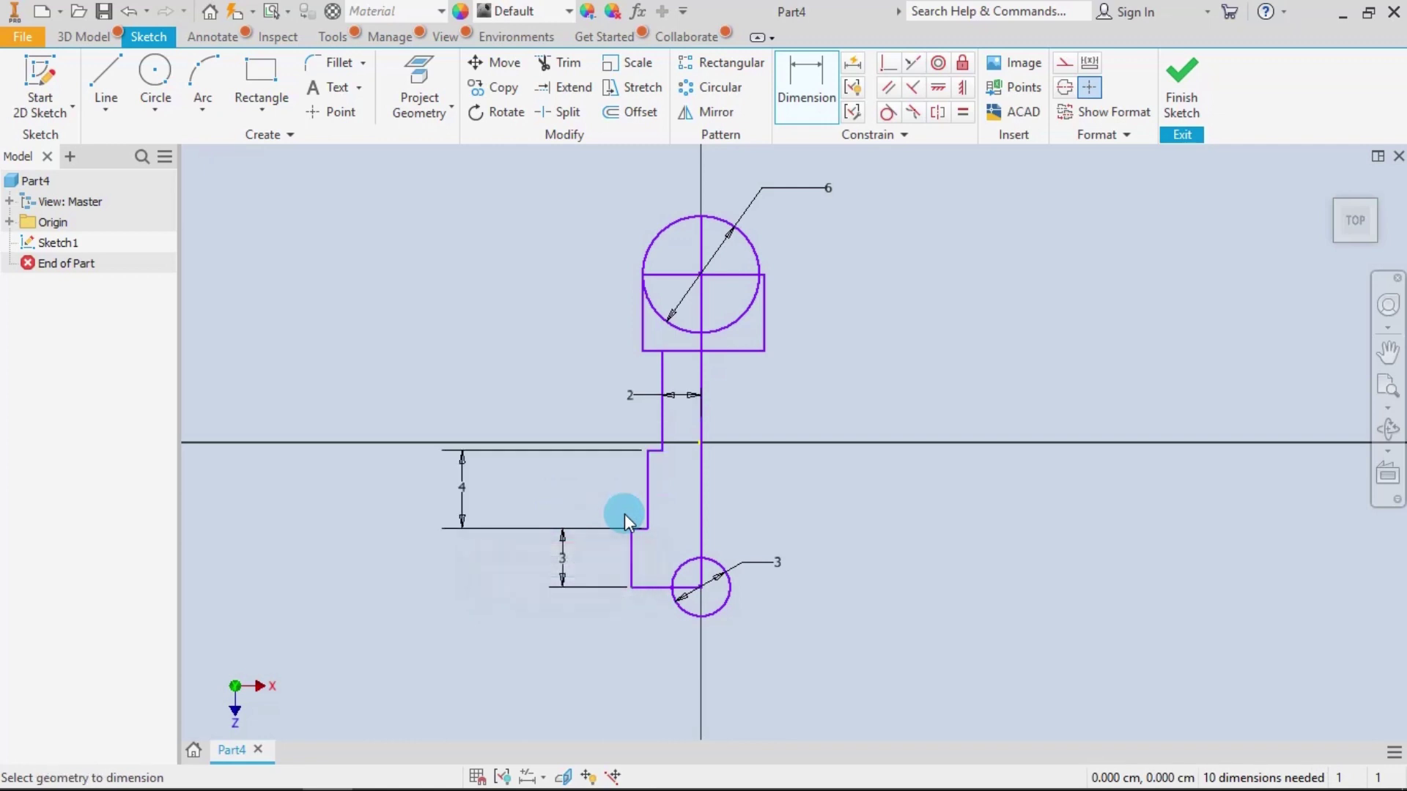
# Step: Dimension the full length of the vertical centre line and set it to 25 cm
pyautogui.click(702, 421)
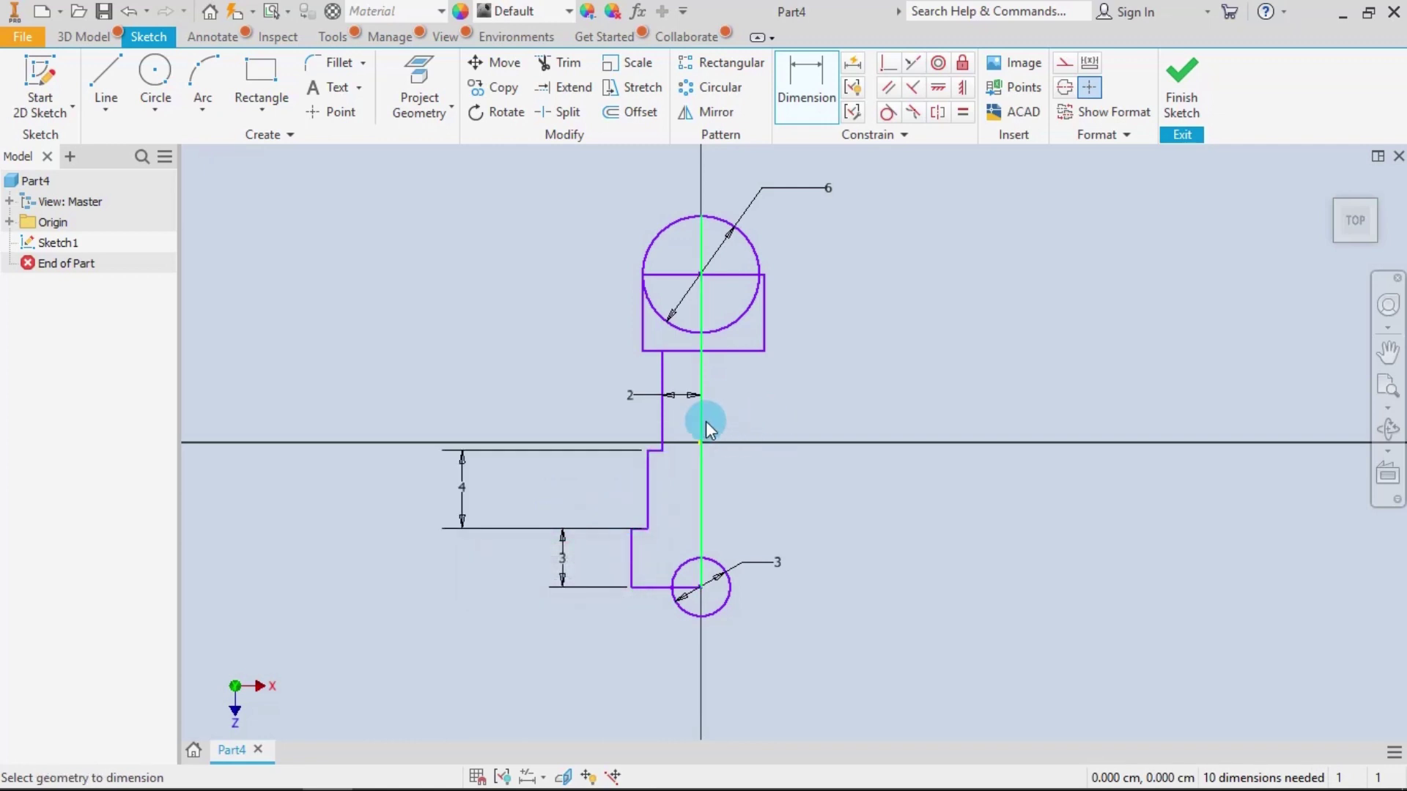
pyautogui.click(848, 420)
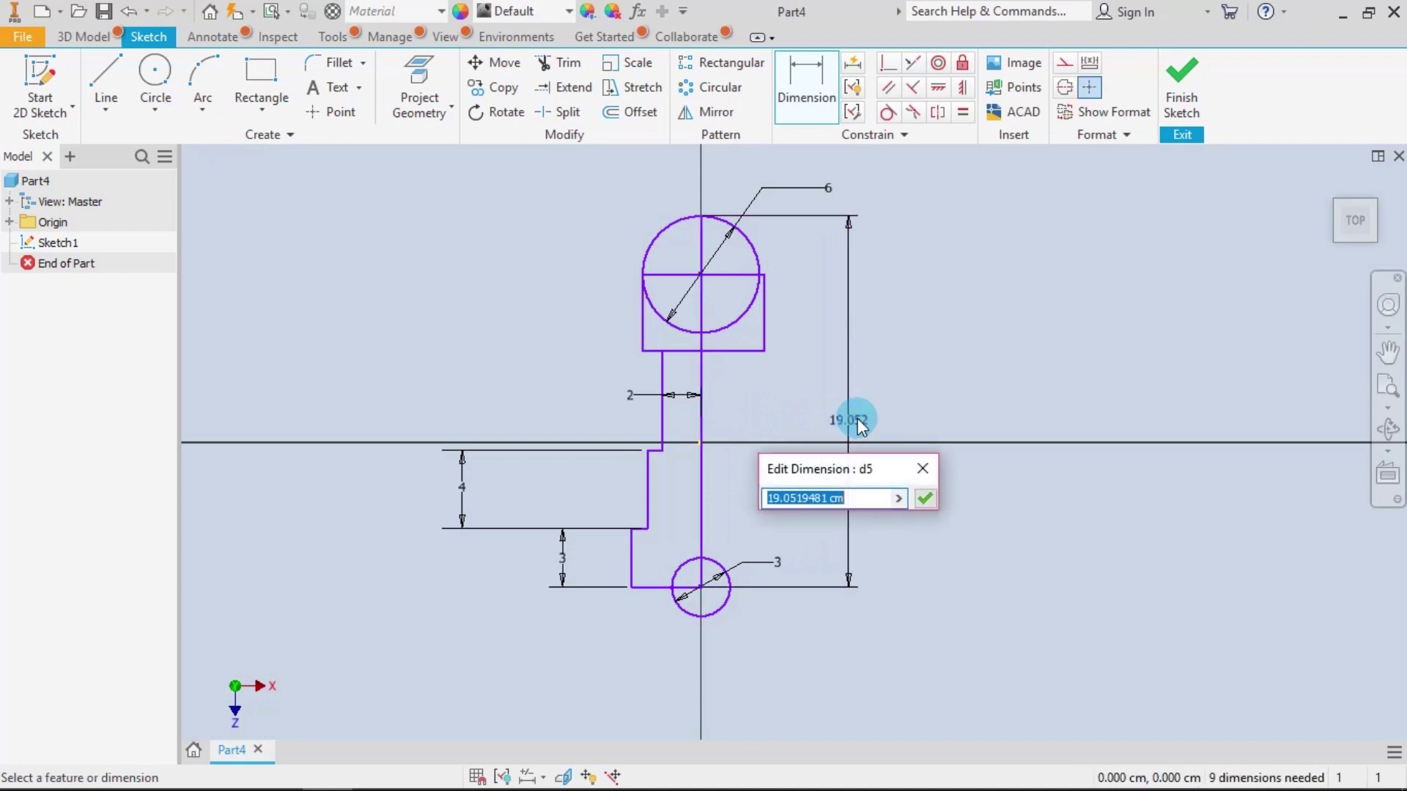
pyautogui.write('2')
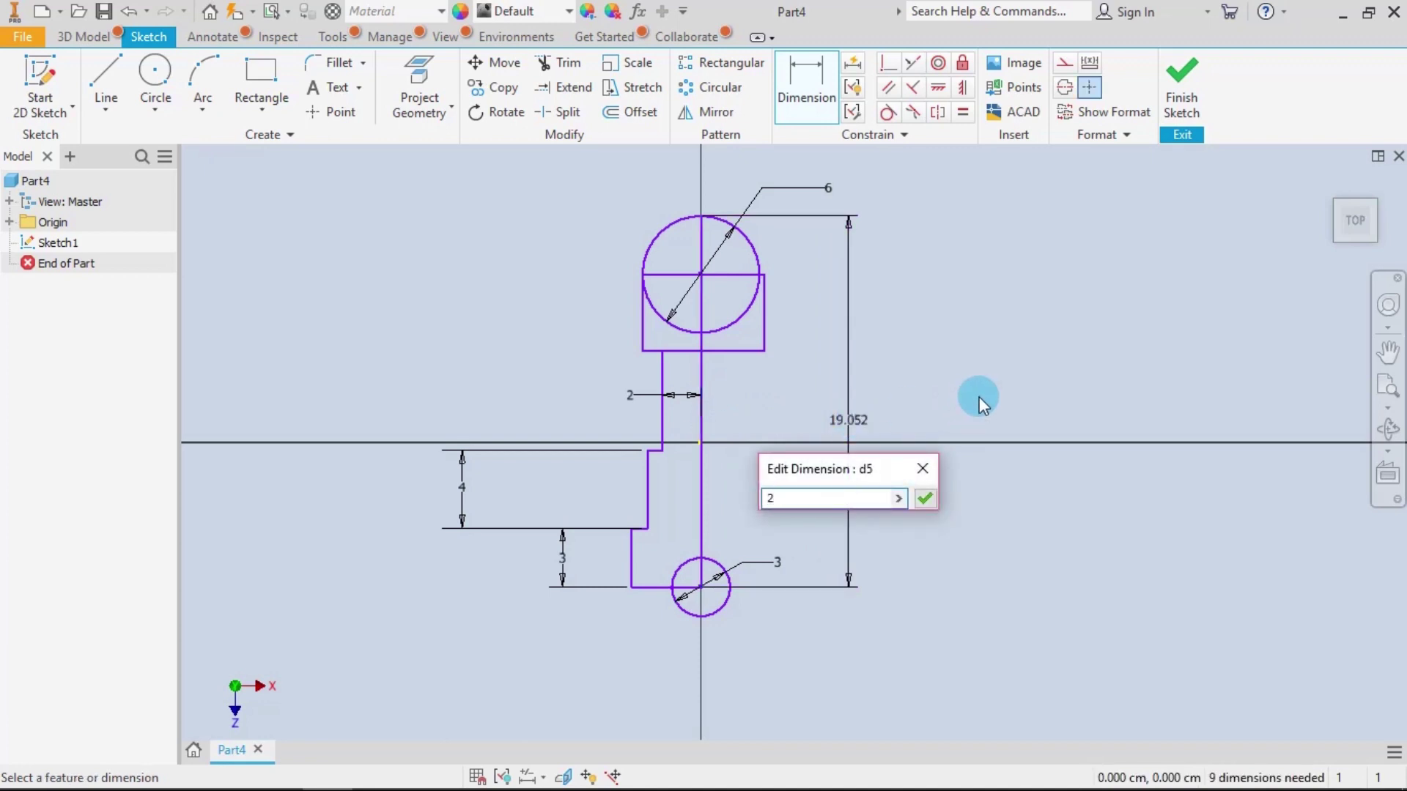
pyautogui.write('5')
pyautogui.press('Return')
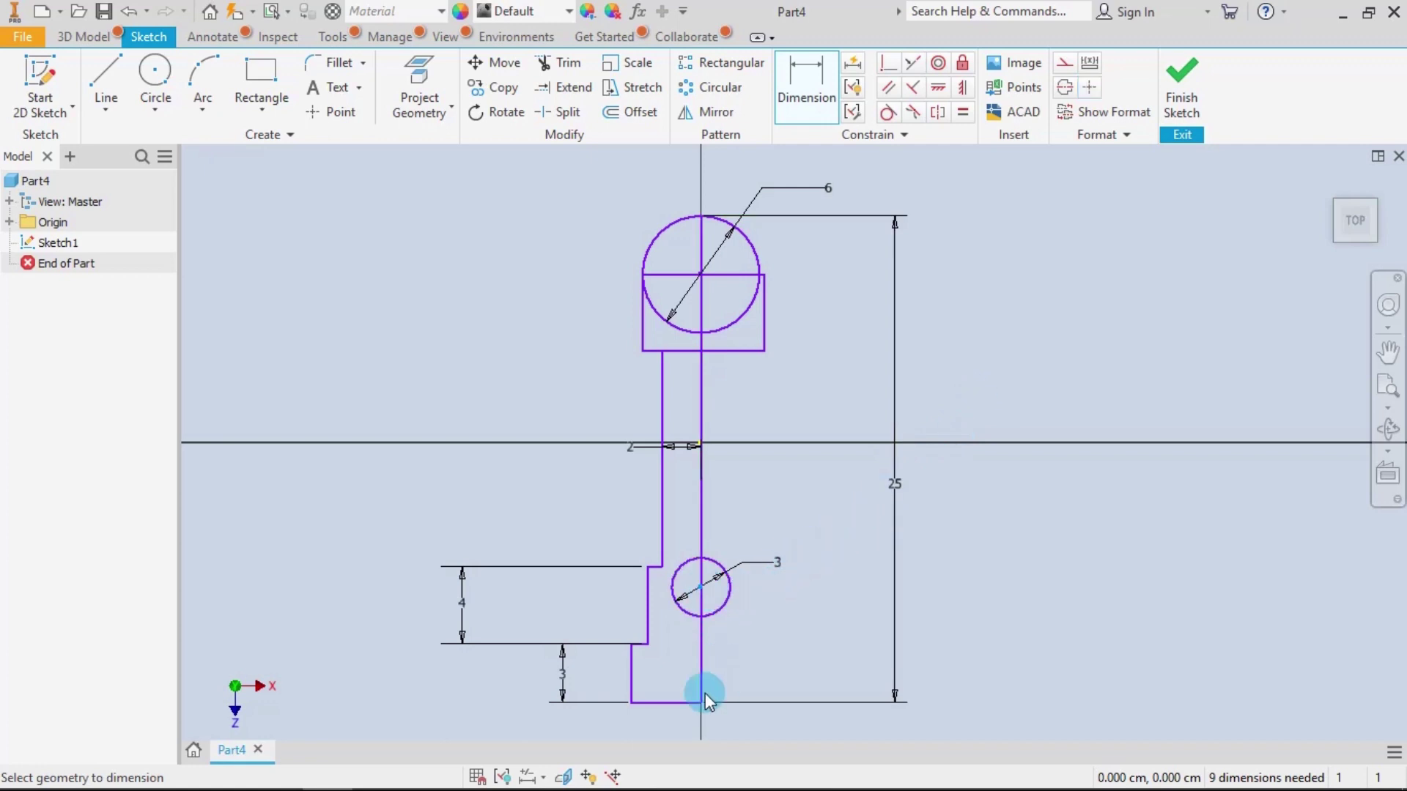
# Step: Dimension the distance between the lower circle's centre and the bottom horizontal line, and set it to 0
pyautogui.click(685, 705)
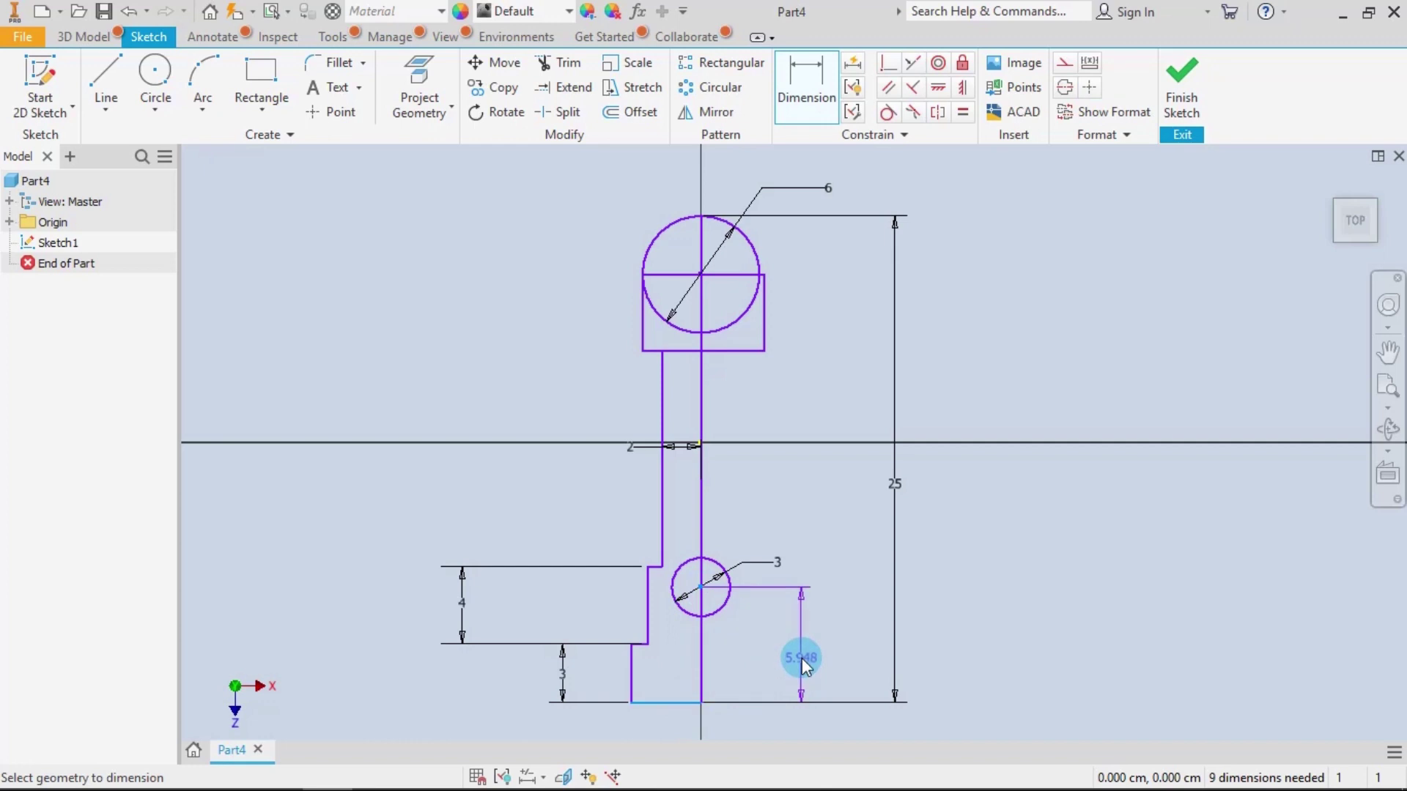
pyautogui.click(802, 658)
pyautogui.write('0')
pyautogui.press('Return')
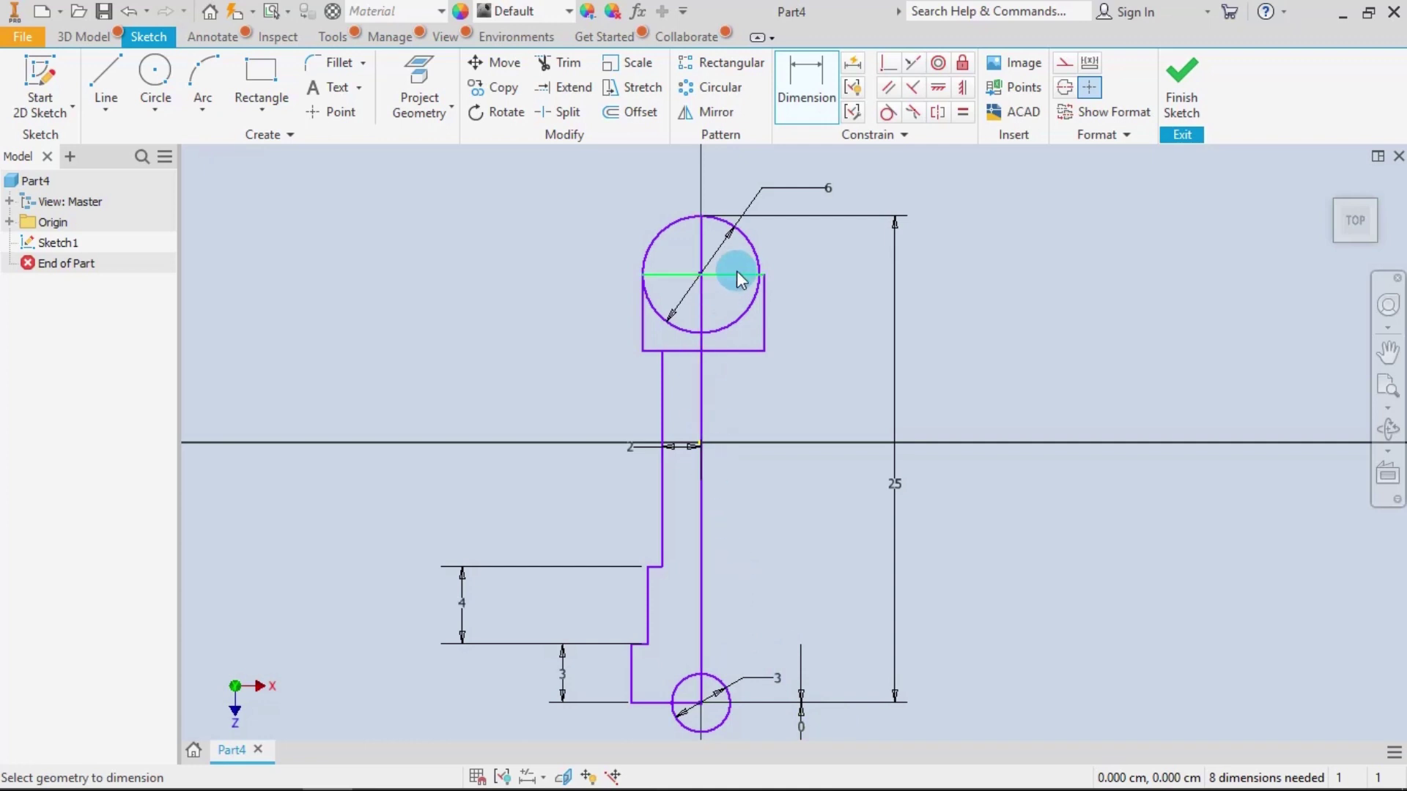
# Step: Dimension the vertical distance from the rectangle's bottom edge to the outline's upper step as 11 cm, and line up the 4 cm dimension beneath it
pyautogui.click(650, 350)
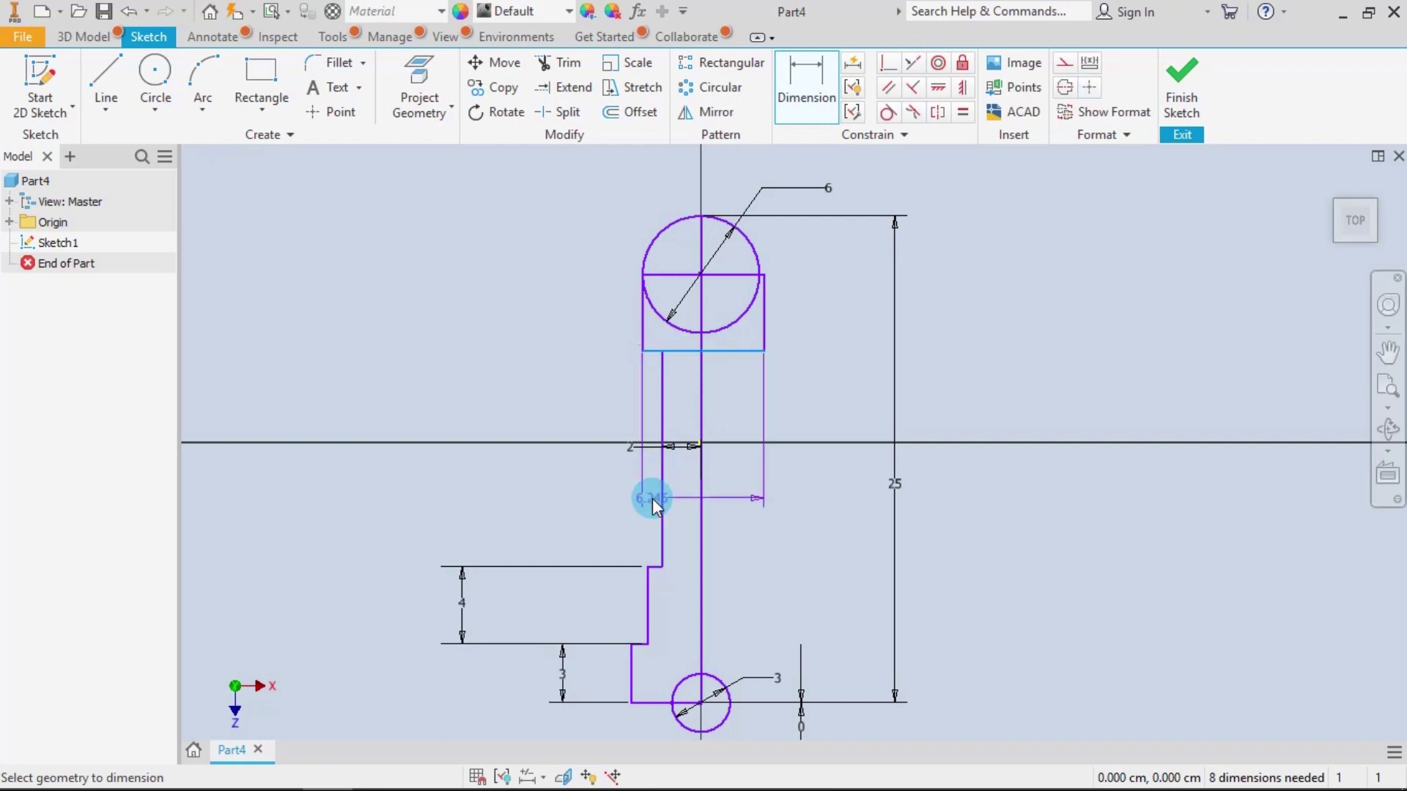
pyautogui.click(654, 568)
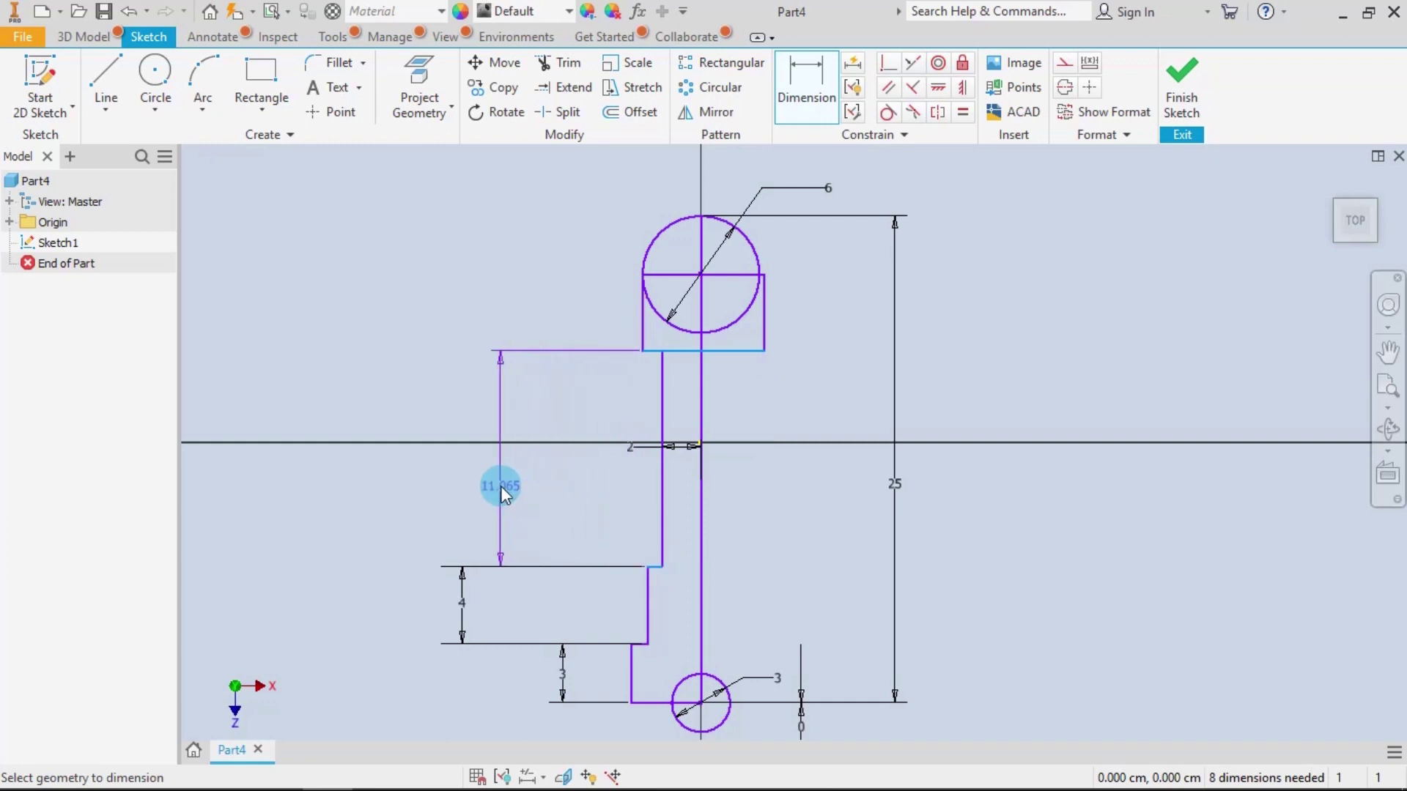
pyautogui.click(569, 474)
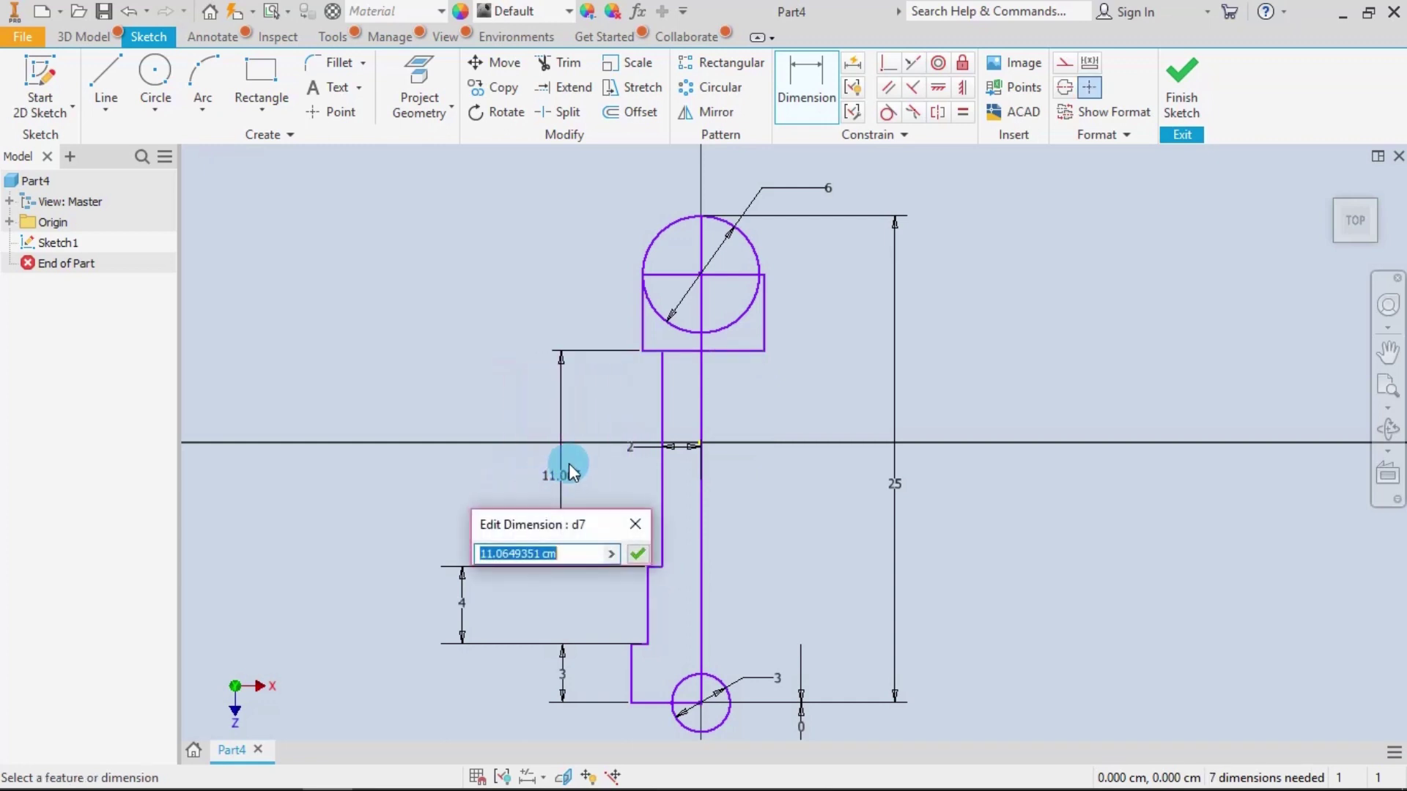
pyautogui.write('11')
pyautogui.press('Return')
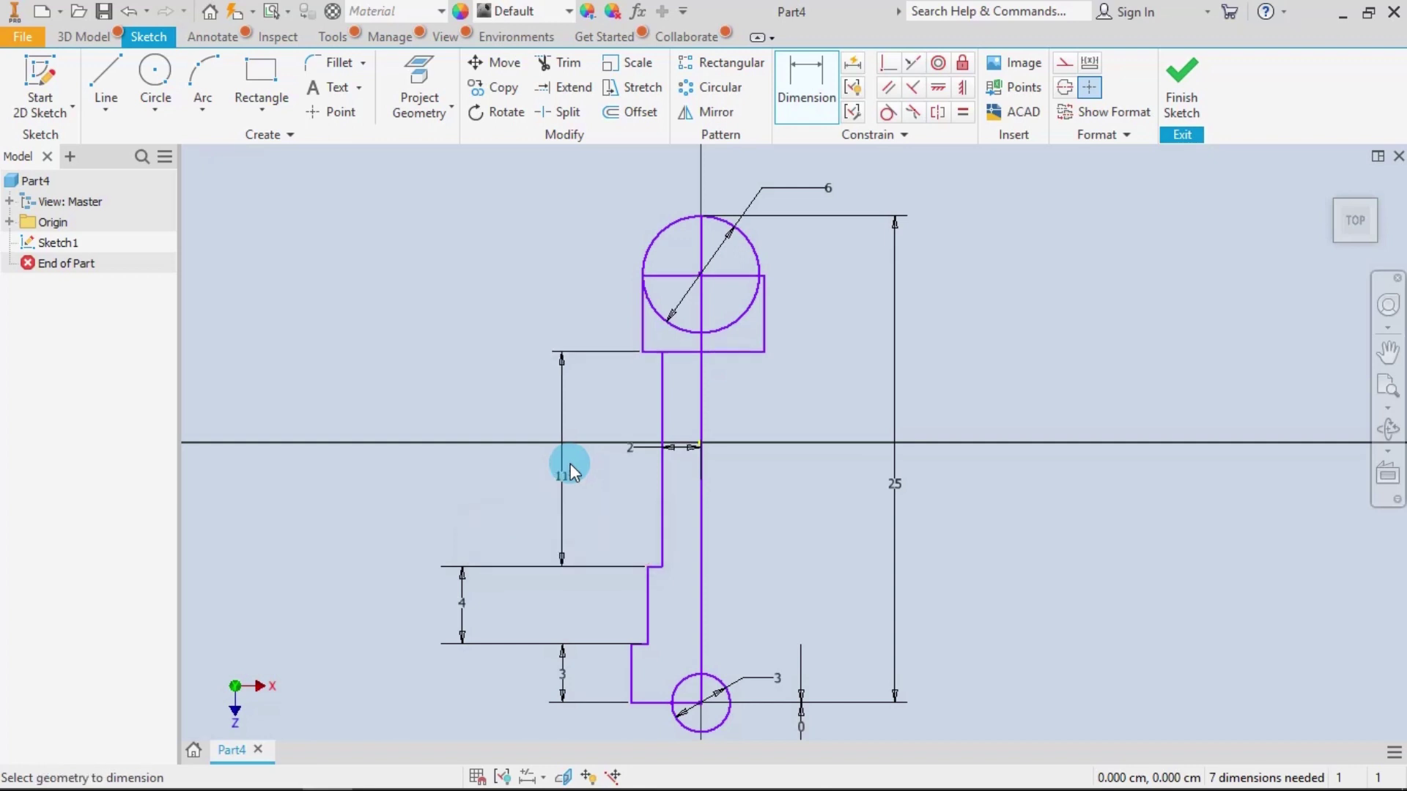
pyautogui.press('Escape')
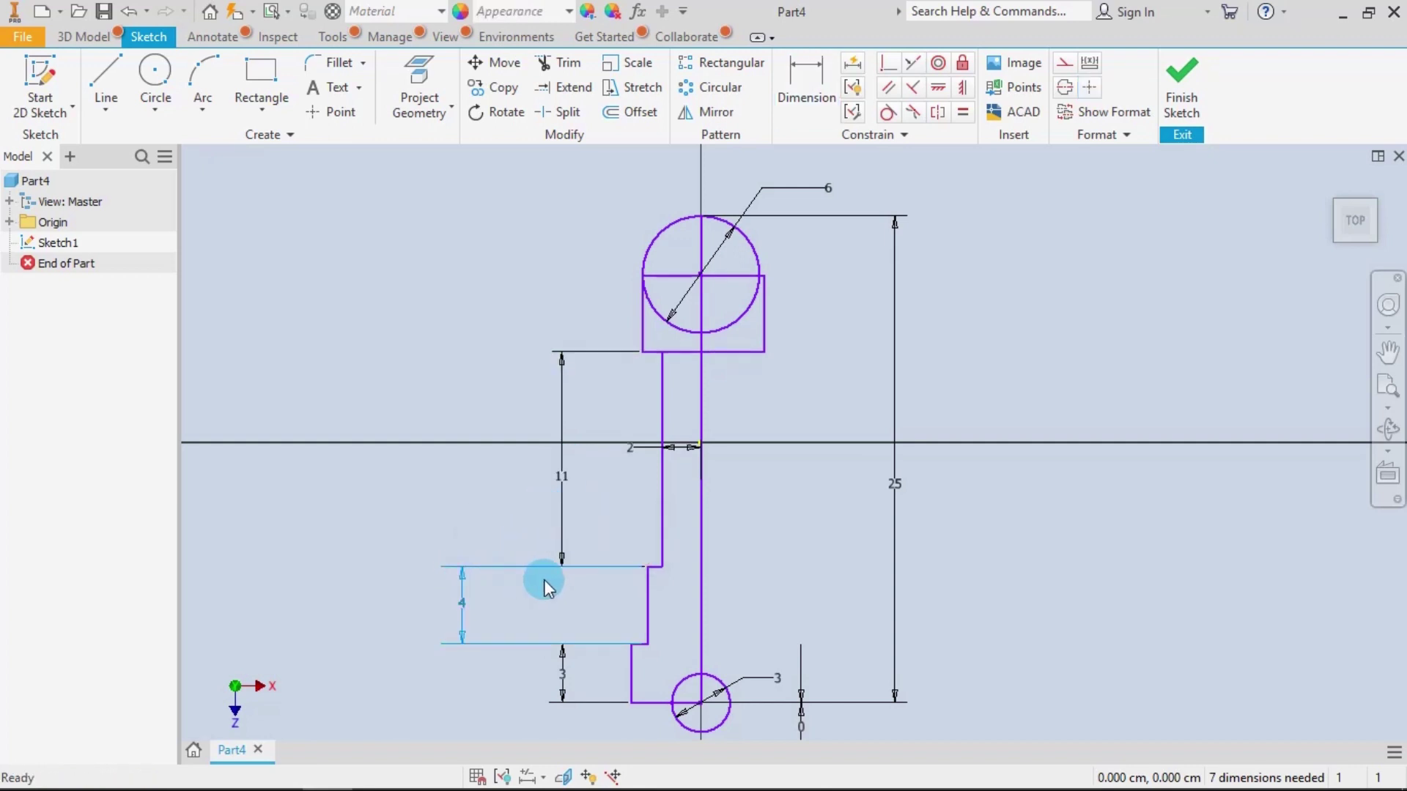
pyautogui.moveTo(471, 605); pyautogui.dragTo(562, 627)
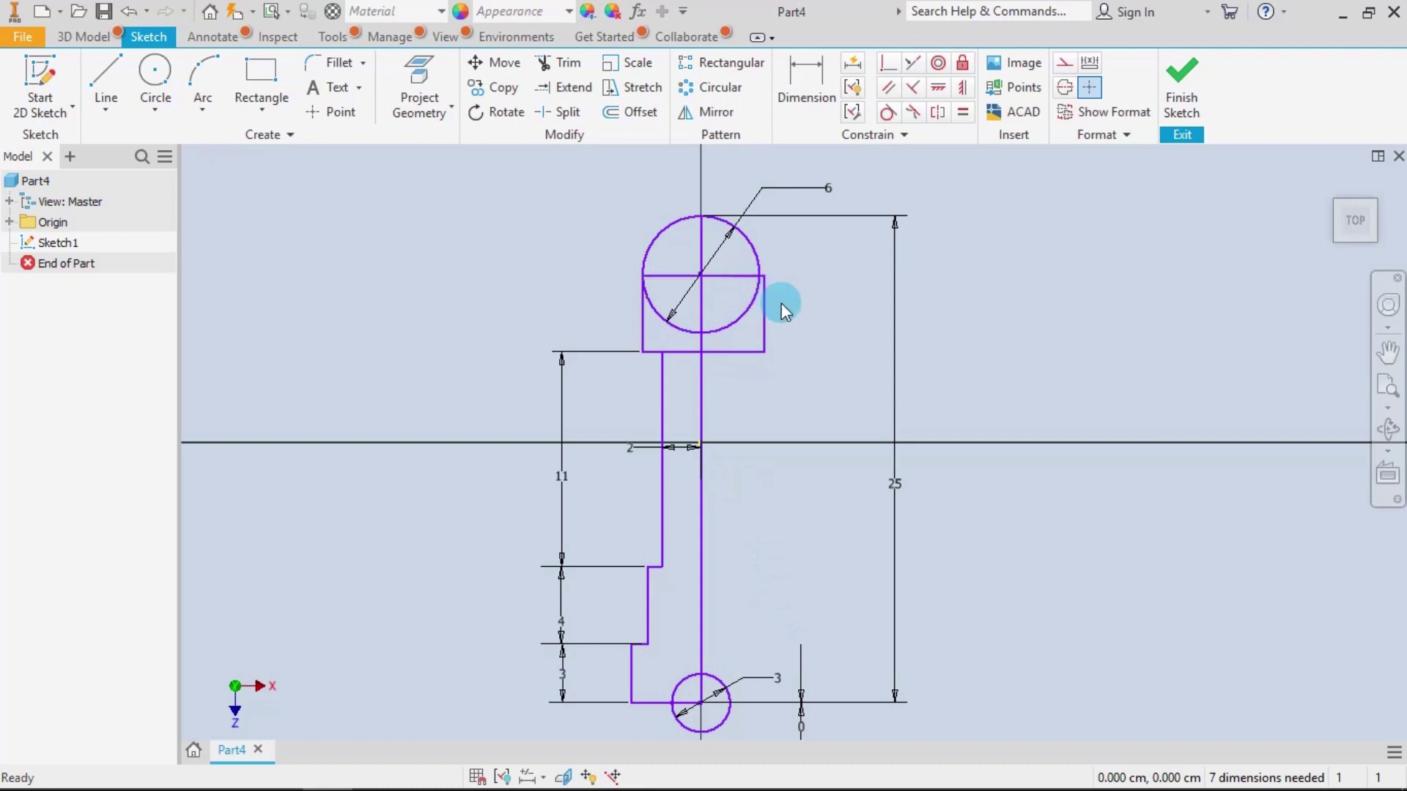
# Step: Dimension the distance between the vertical centre line and the rectangle's left edge, and set it to 3 cm
pyautogui.click(812, 71)
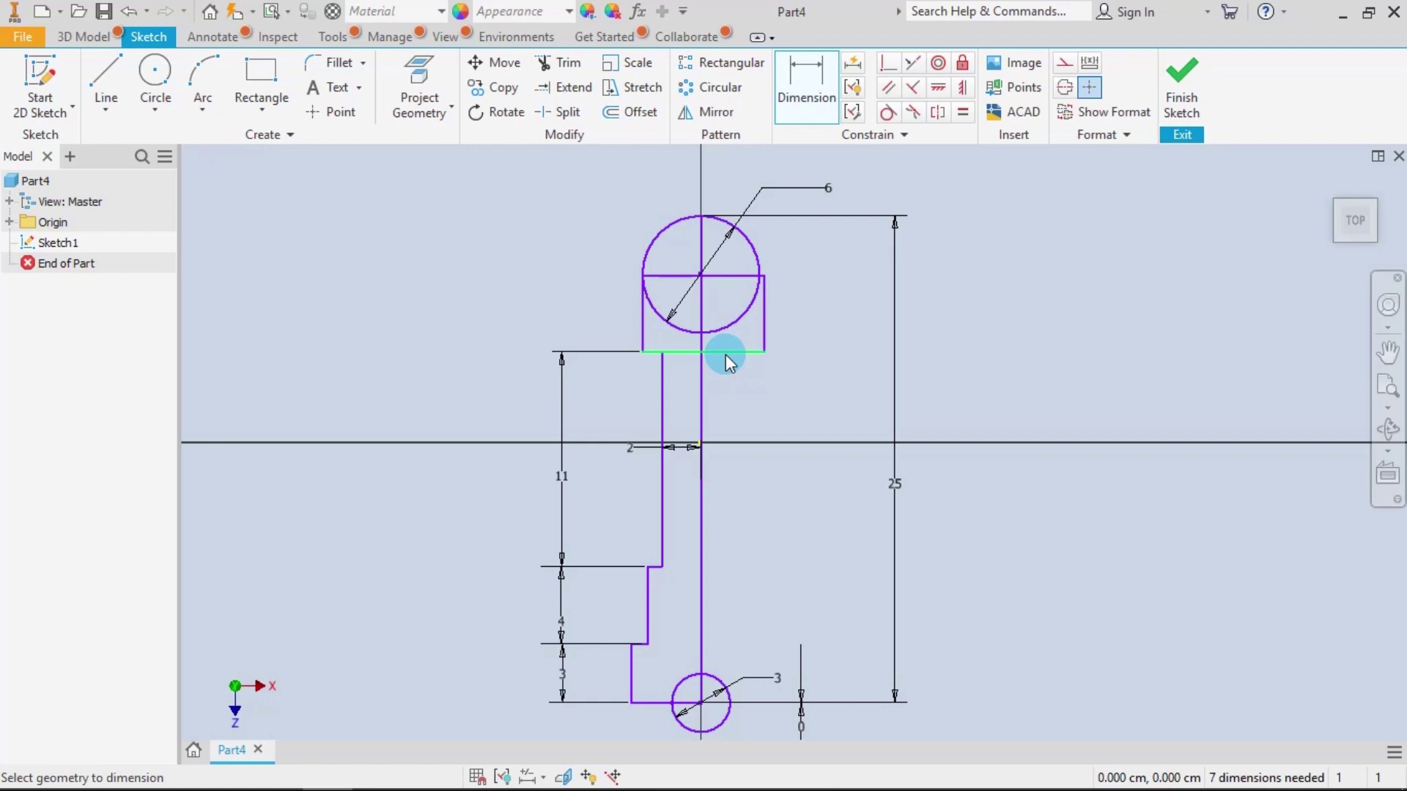
pyautogui.click(706, 345)
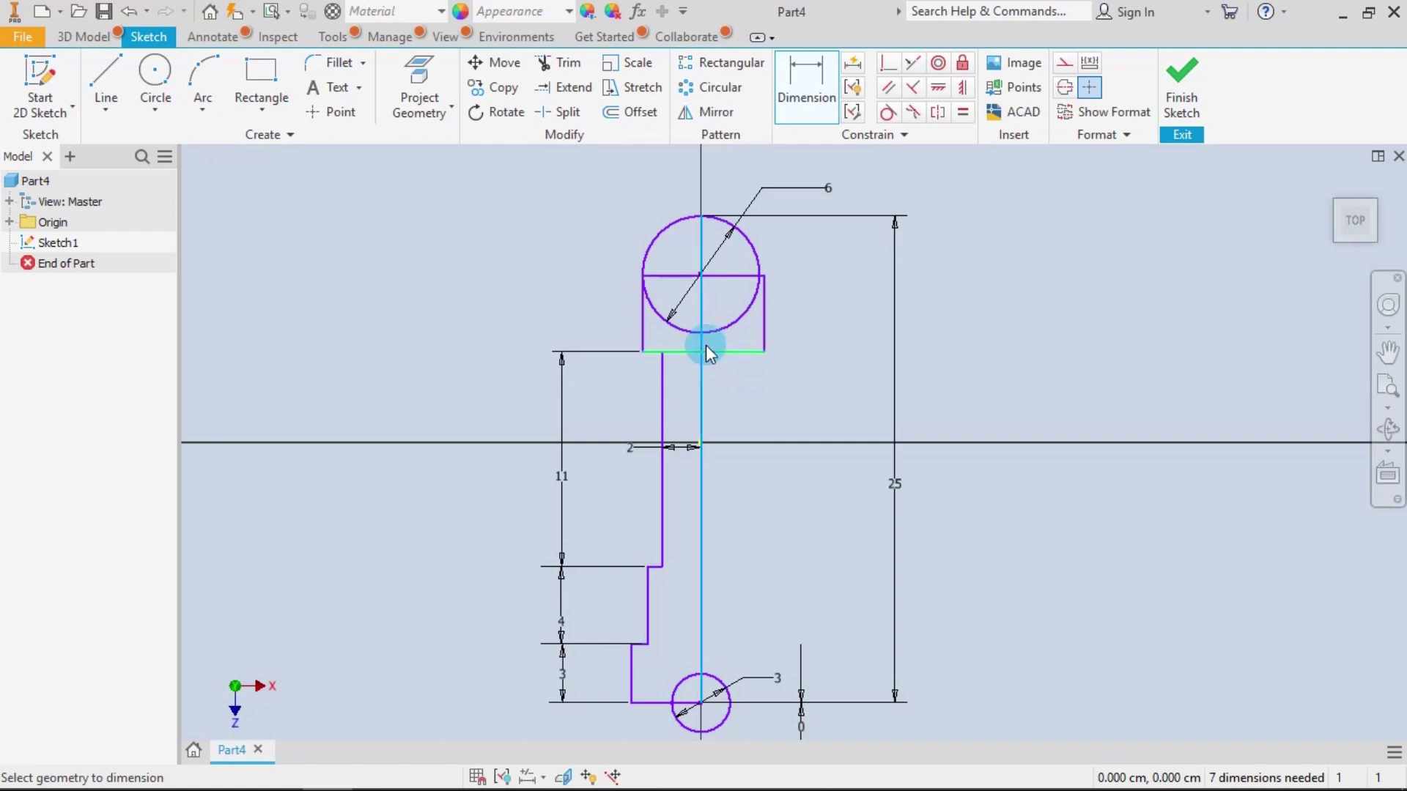
pyautogui.click(646, 328)
pyautogui.click(671, 183)
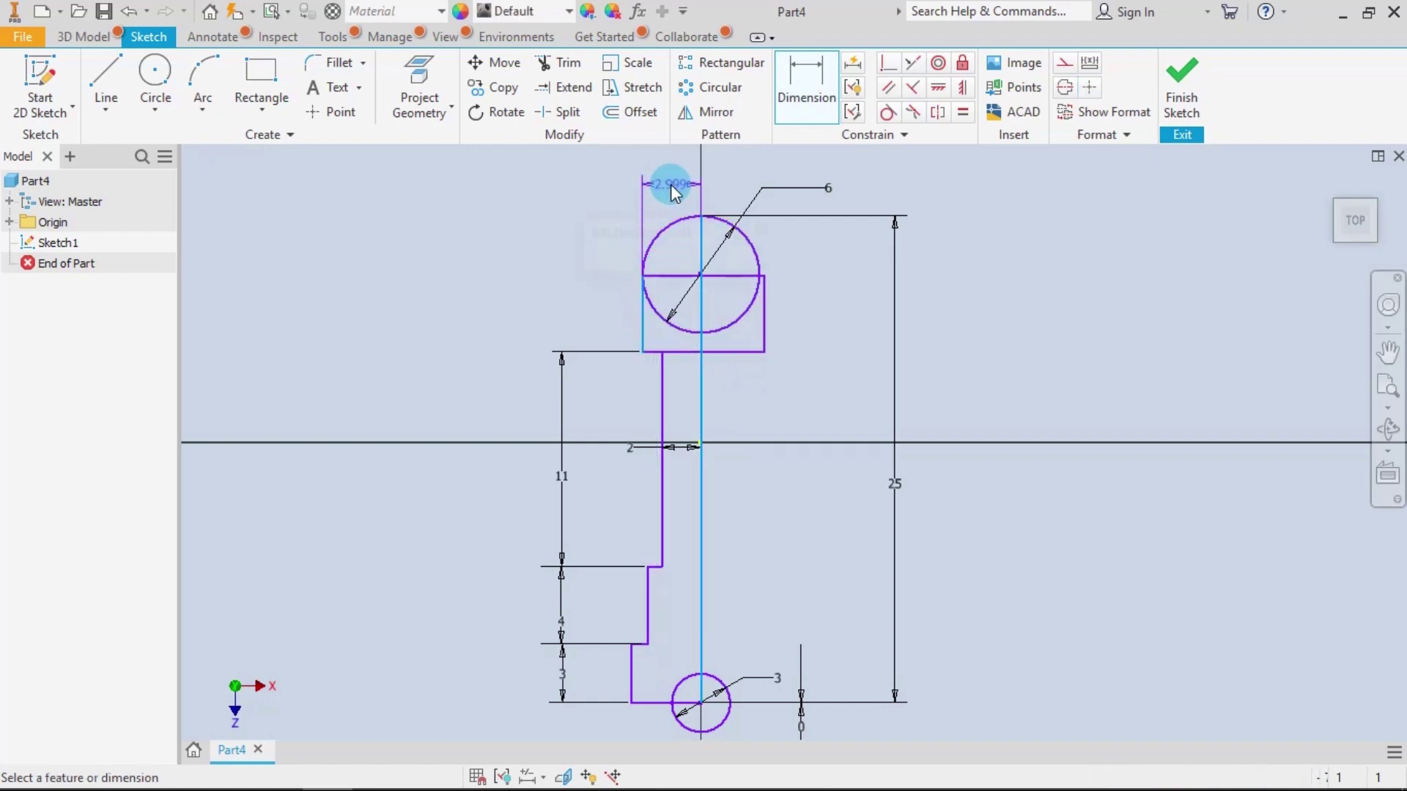
pyautogui.write('3')
pyautogui.press('Return')
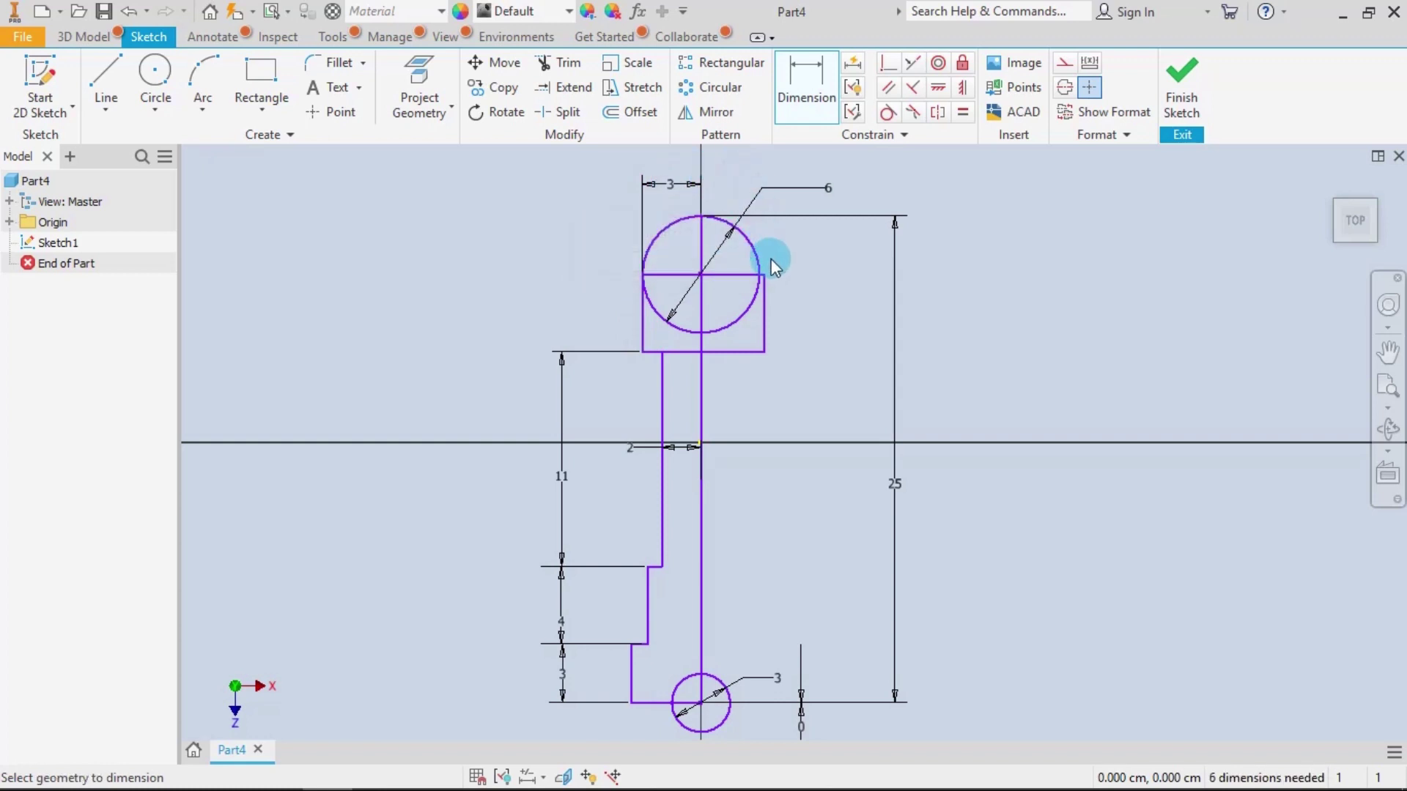
# Step: Dimension the distance between the vertical centre line and the rectangle's right edge, and set it to 3 cm
pyautogui.click(702, 344)
pyautogui.click(766, 336)
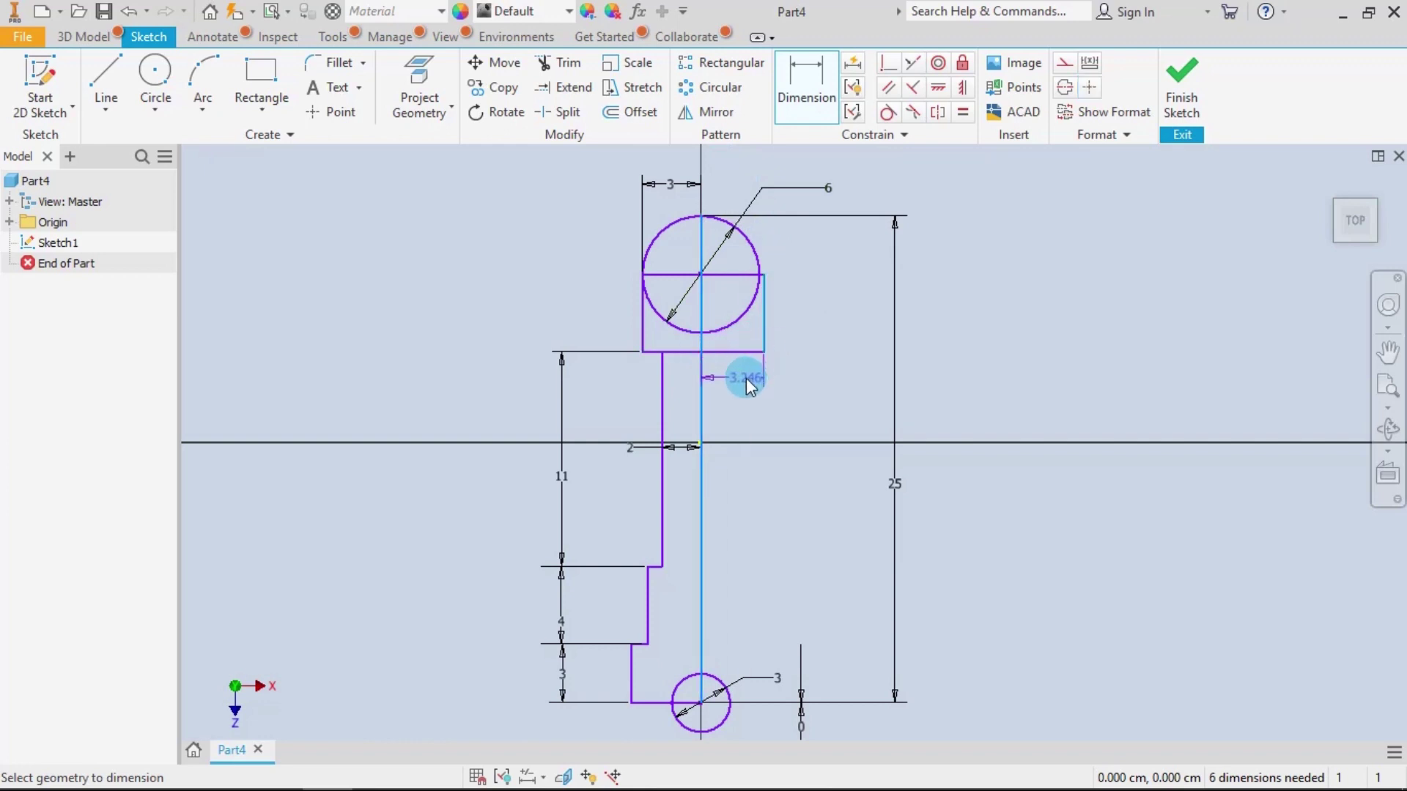
pyautogui.click(746, 378)
pyautogui.write('3')
pyautogui.press('Return')
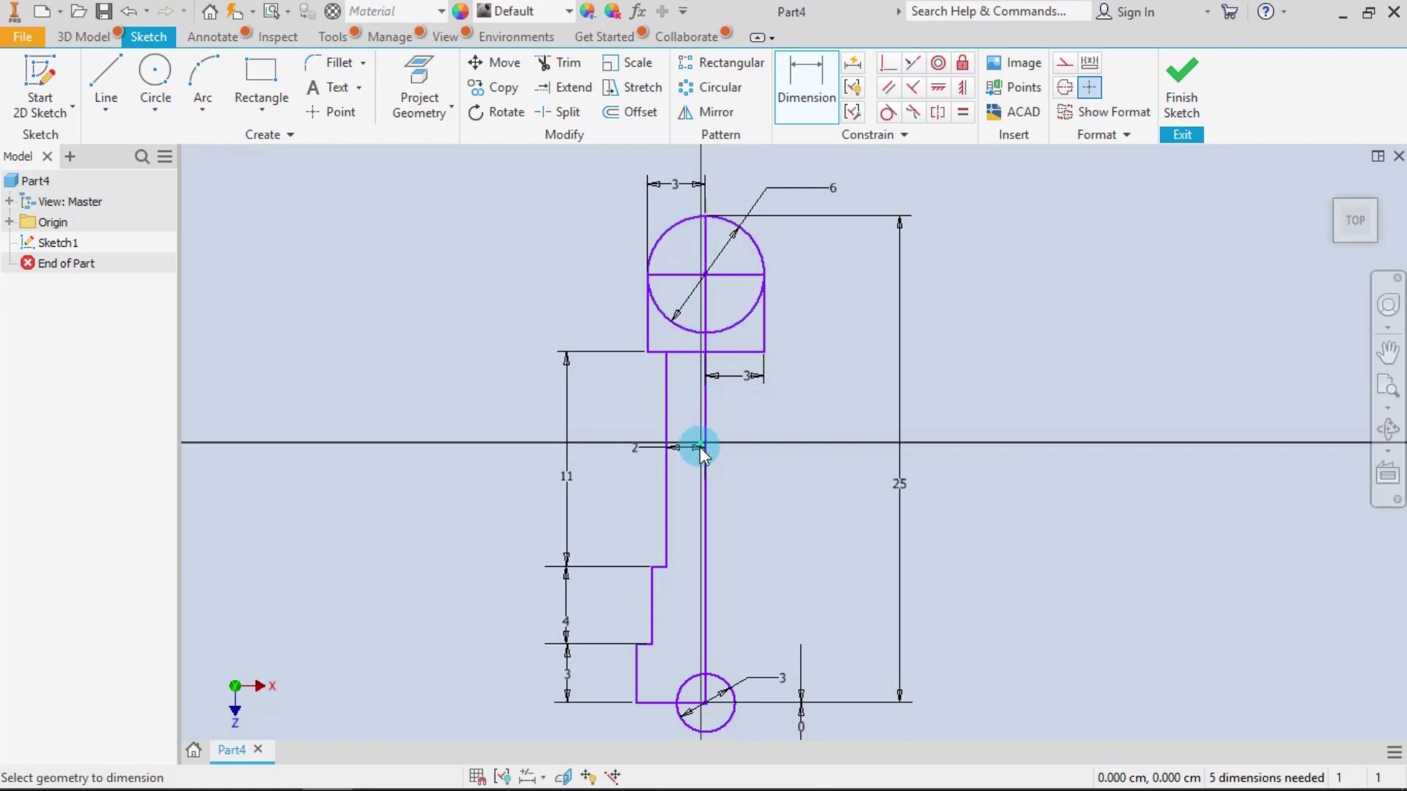
pyautogui.press('Escape')
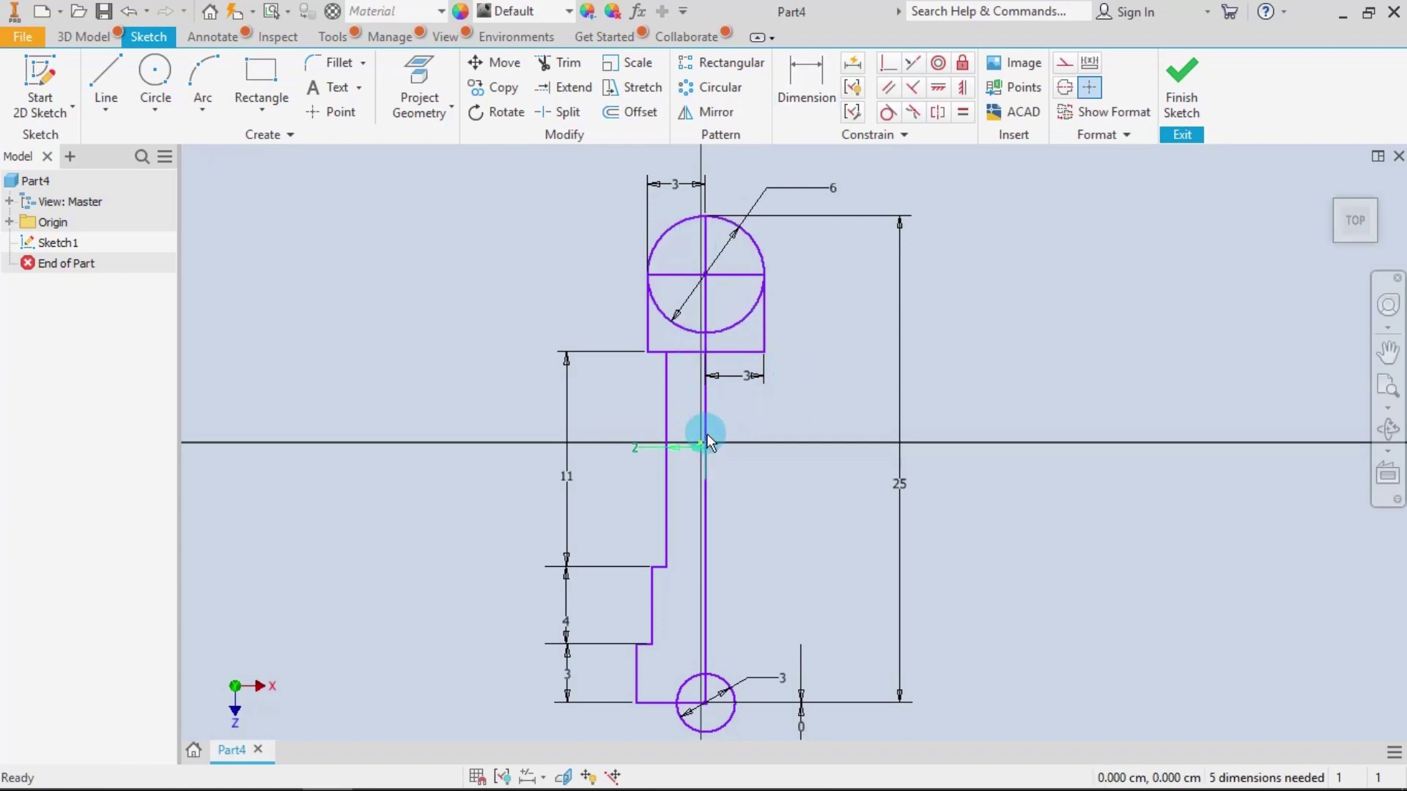
# Step: Apply a coincident constraint between the vertical centre line and the sketch origin
pyautogui.click(703, 442)
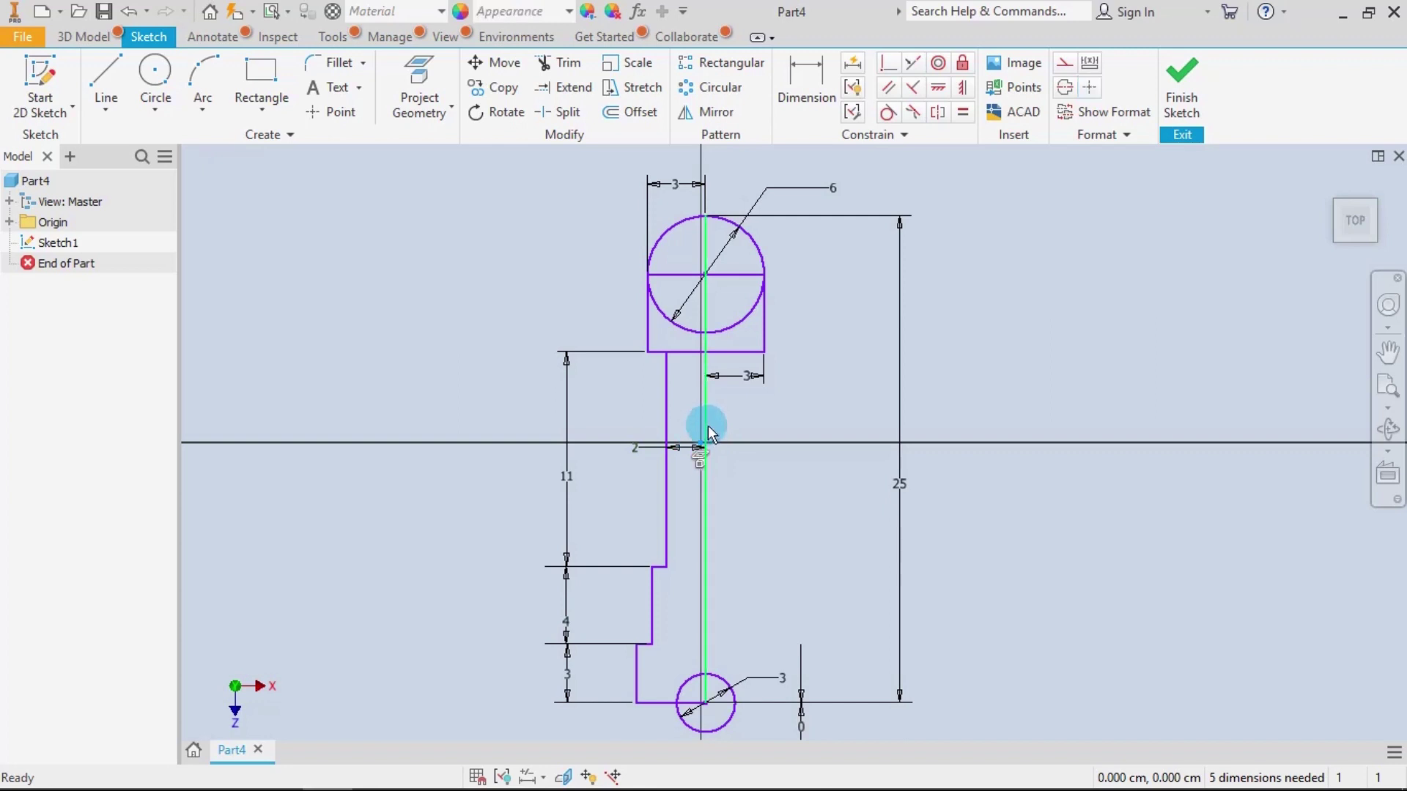
pyautogui.click(890, 66)
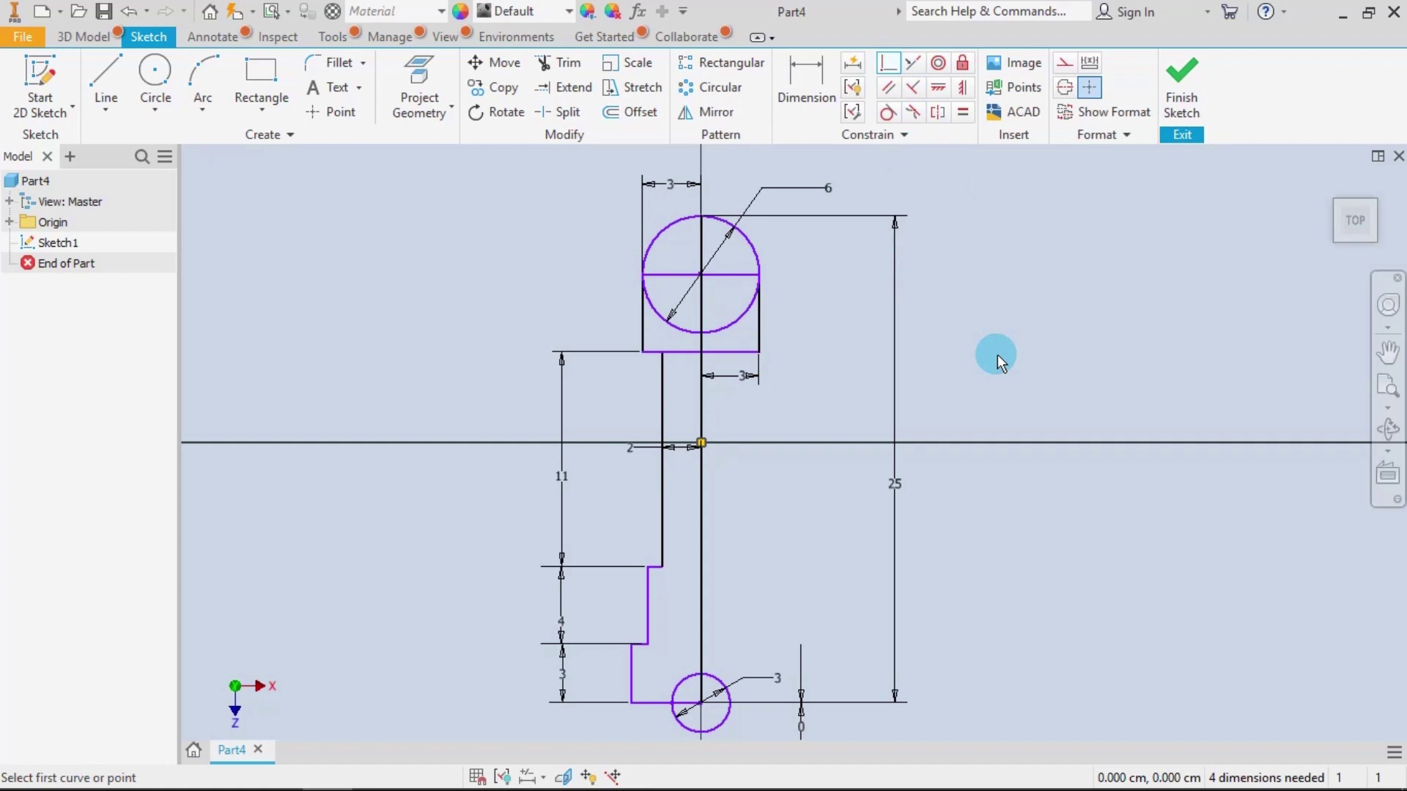
# Step: Try to trim the upper circle's right arc, and trim the lower circle to its upper-left quarter, removing the line segments inside it
pyautogui.click(563, 64)
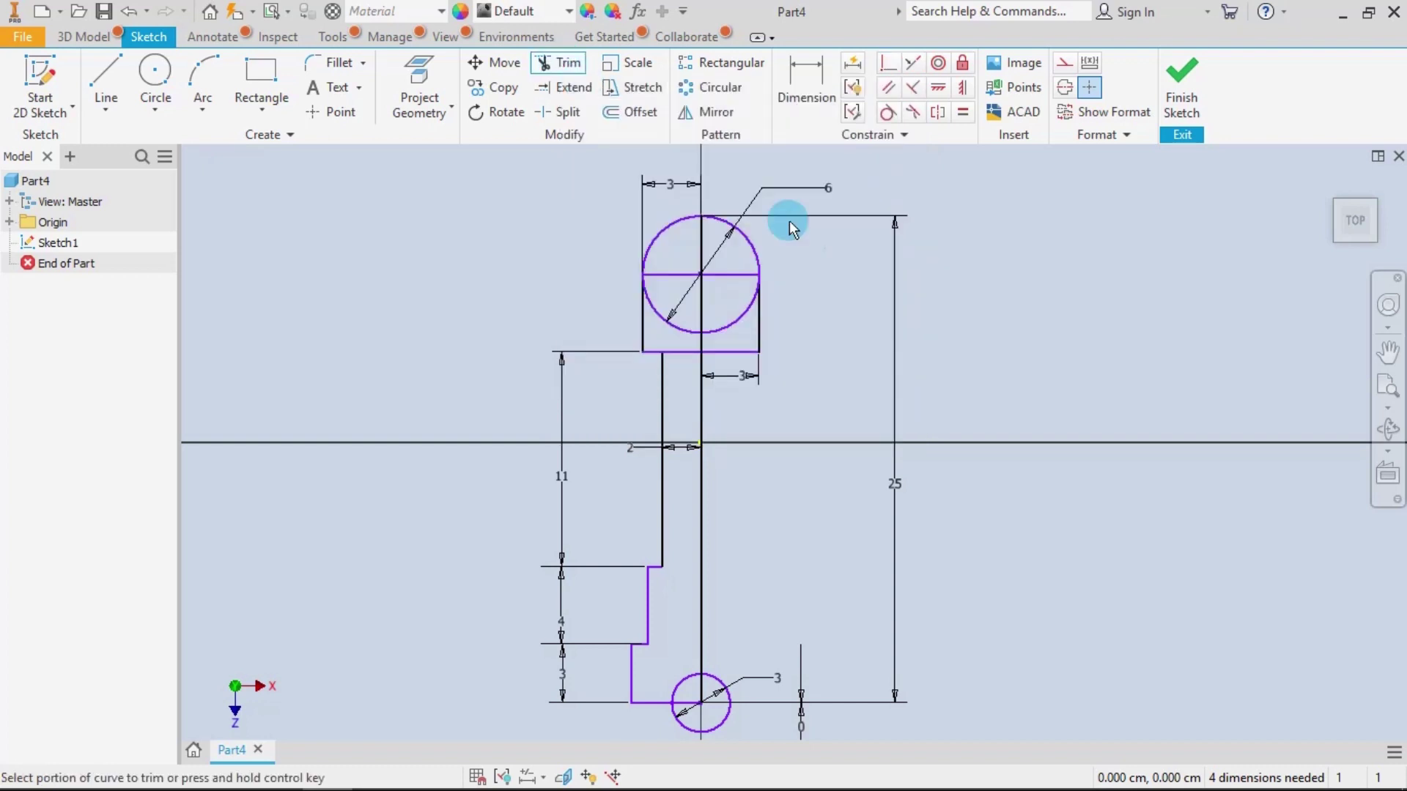
pyautogui.click(762, 260)
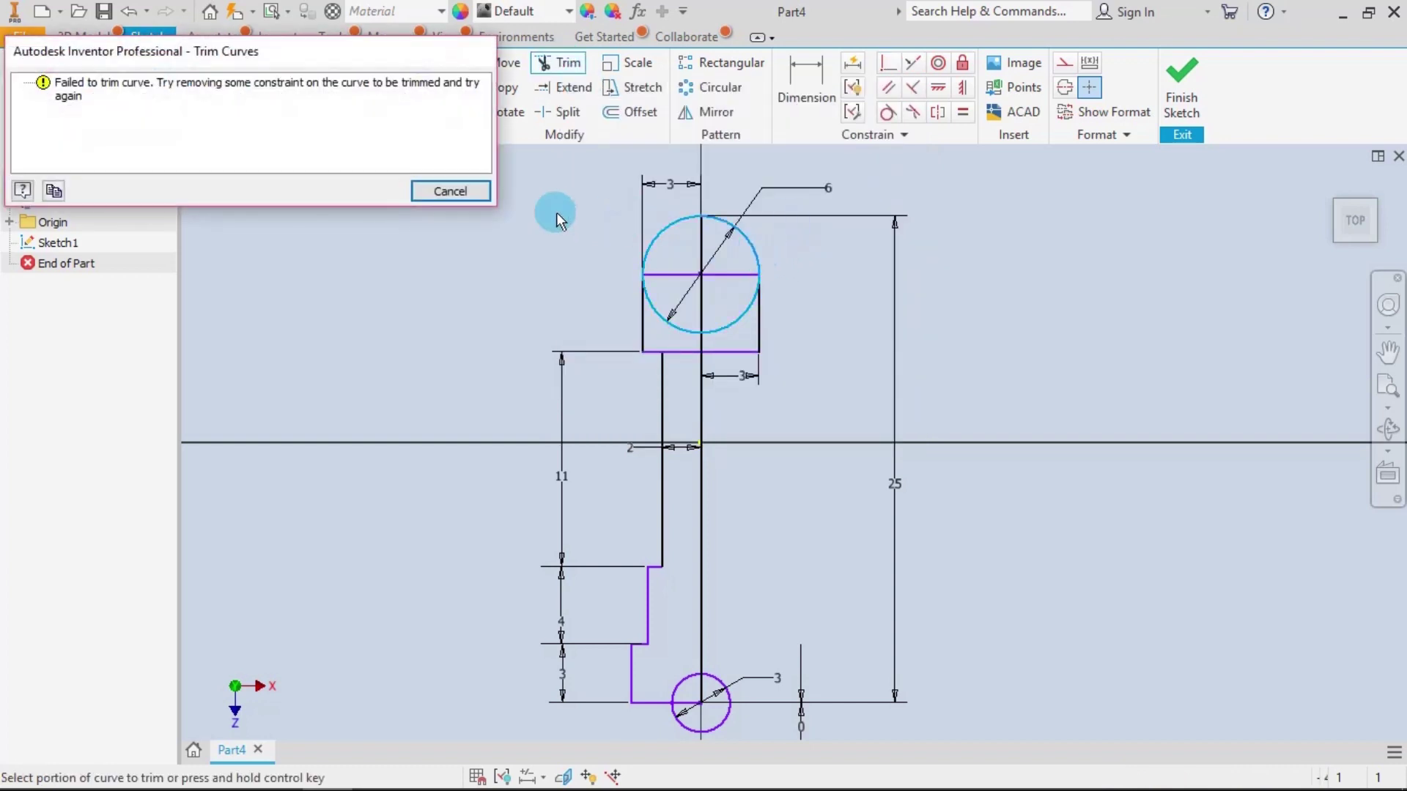
pyautogui.click(468, 190)
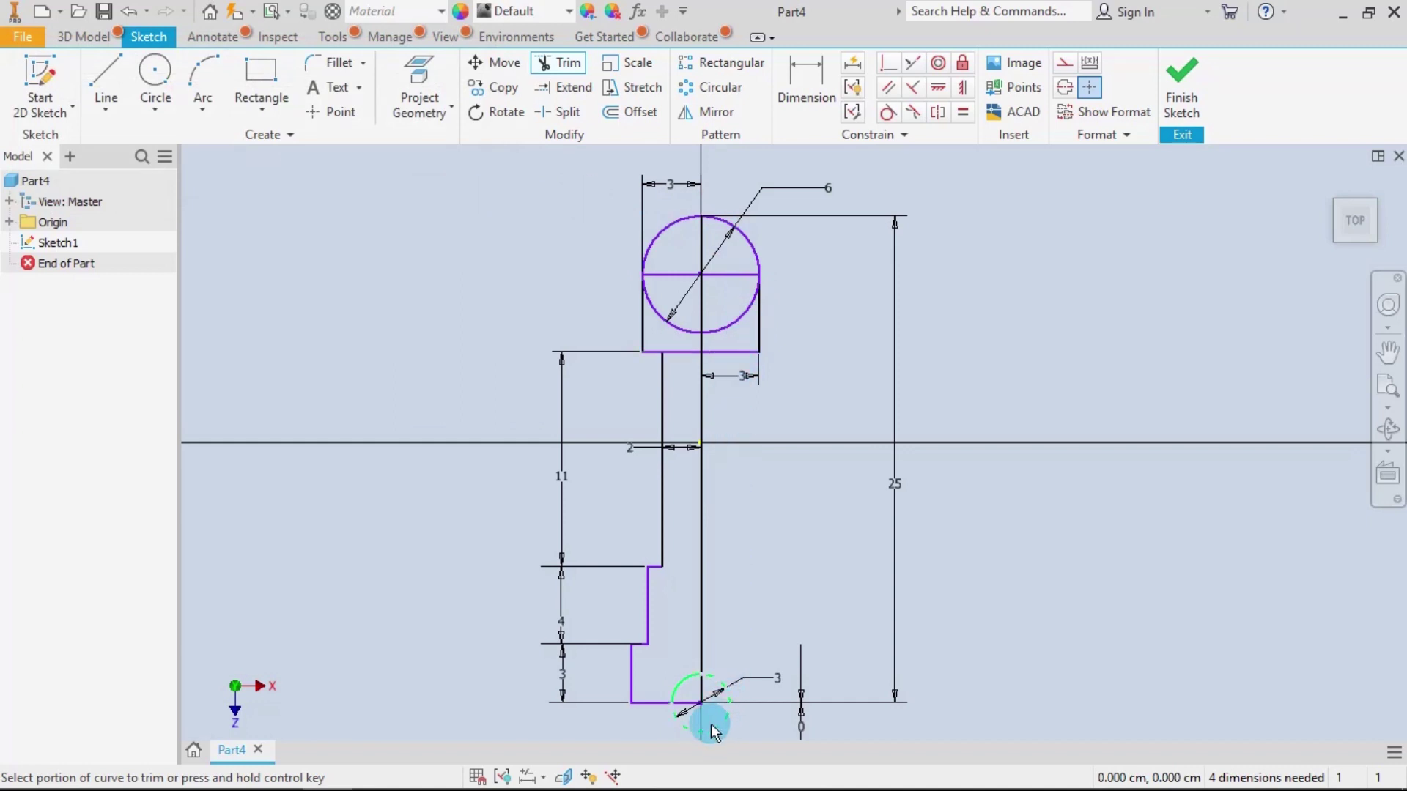
pyautogui.click(689, 703)
pyautogui.click(700, 705)
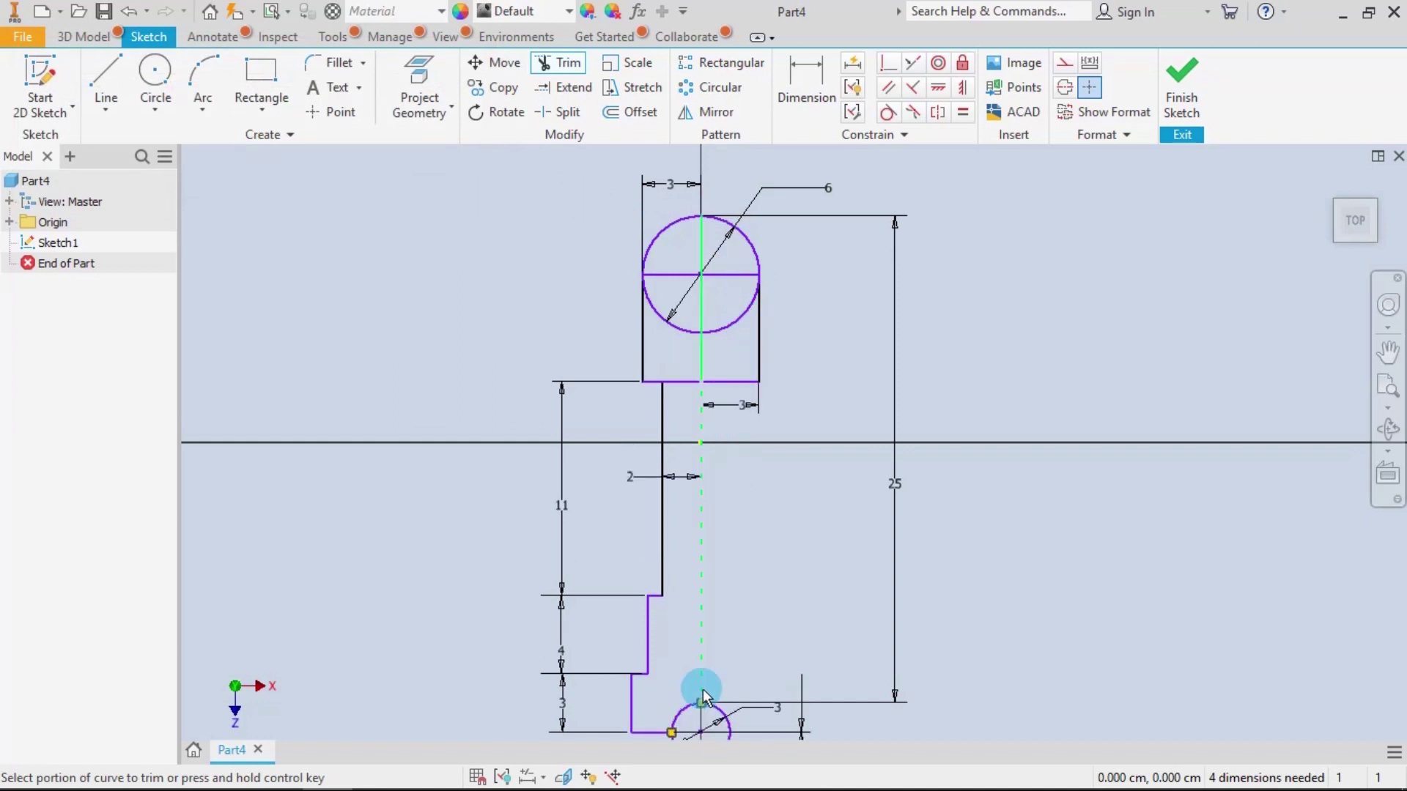
pyautogui.moveTo(731, 579)
pyautogui.mouseDown(button='middle')
pyautogui.moveTo(733, 445)
pyautogui.moveTo(748, 535)
pyautogui.moveTo(725, 582)
pyautogui.mouseUp(button='middle')
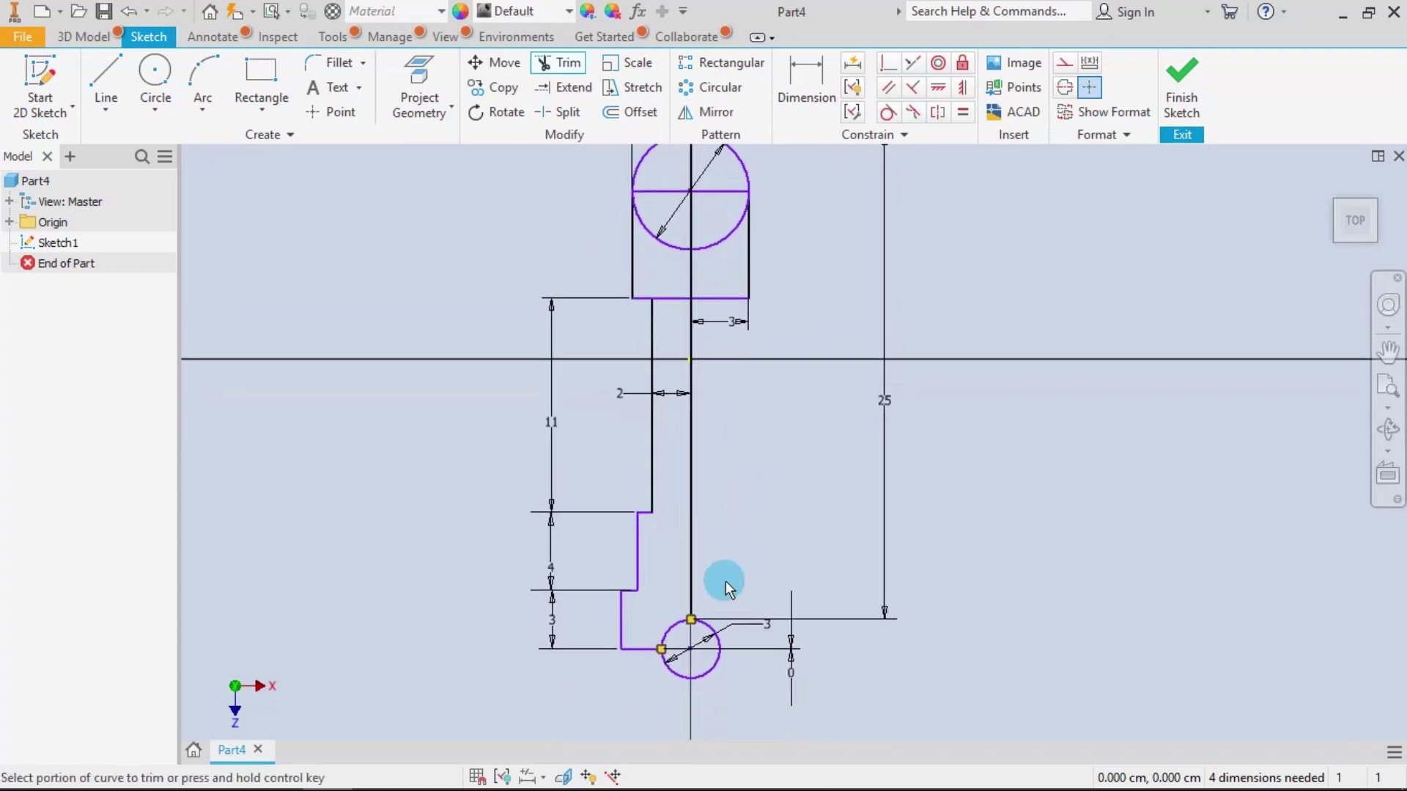
pyautogui.click(677, 675)
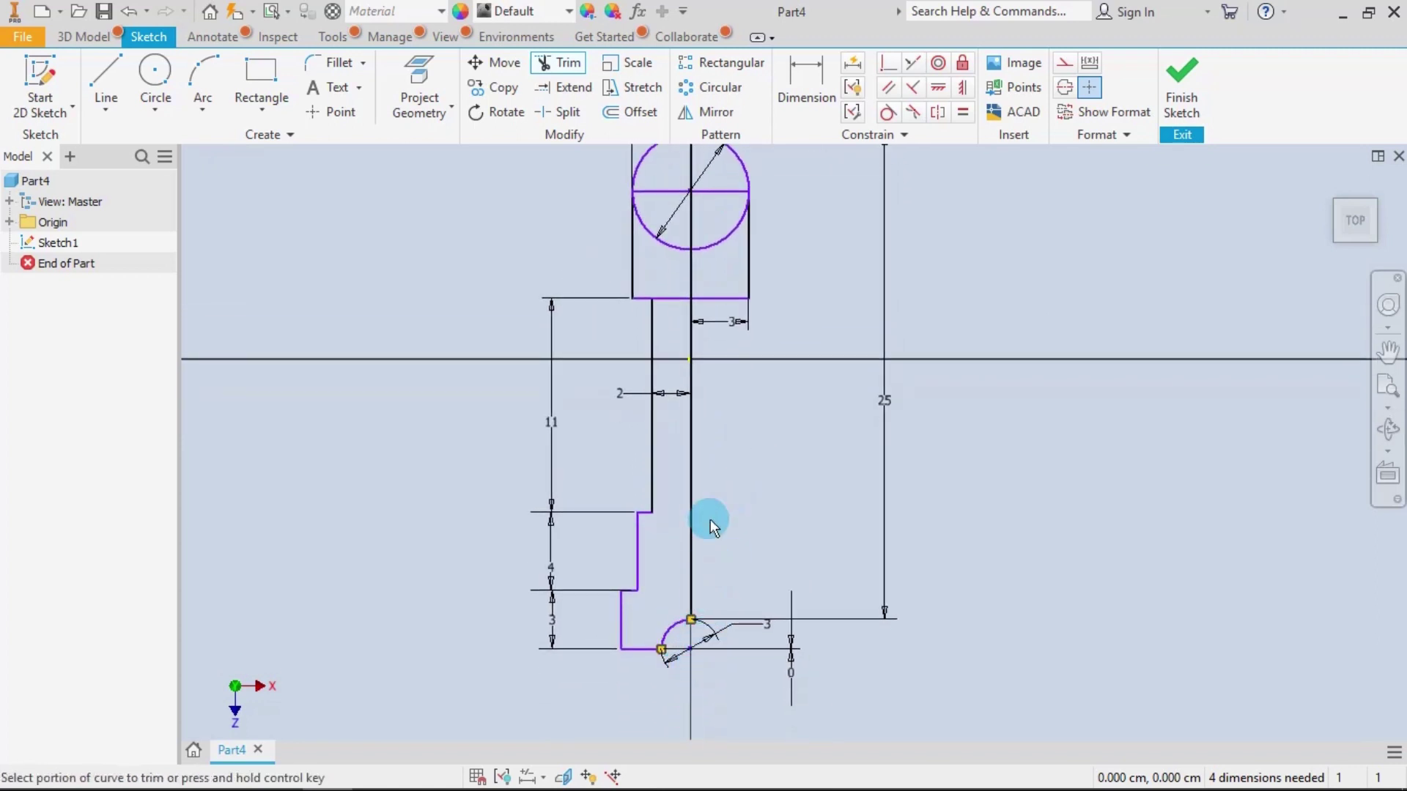
# Step: Trim the rectangle's bottom edge beyond the stepped outline's long vertical line, and remove the rectangle's right edge
pyautogui.moveTo(749, 403); pyautogui.dragTo(755, 639, button='middle')
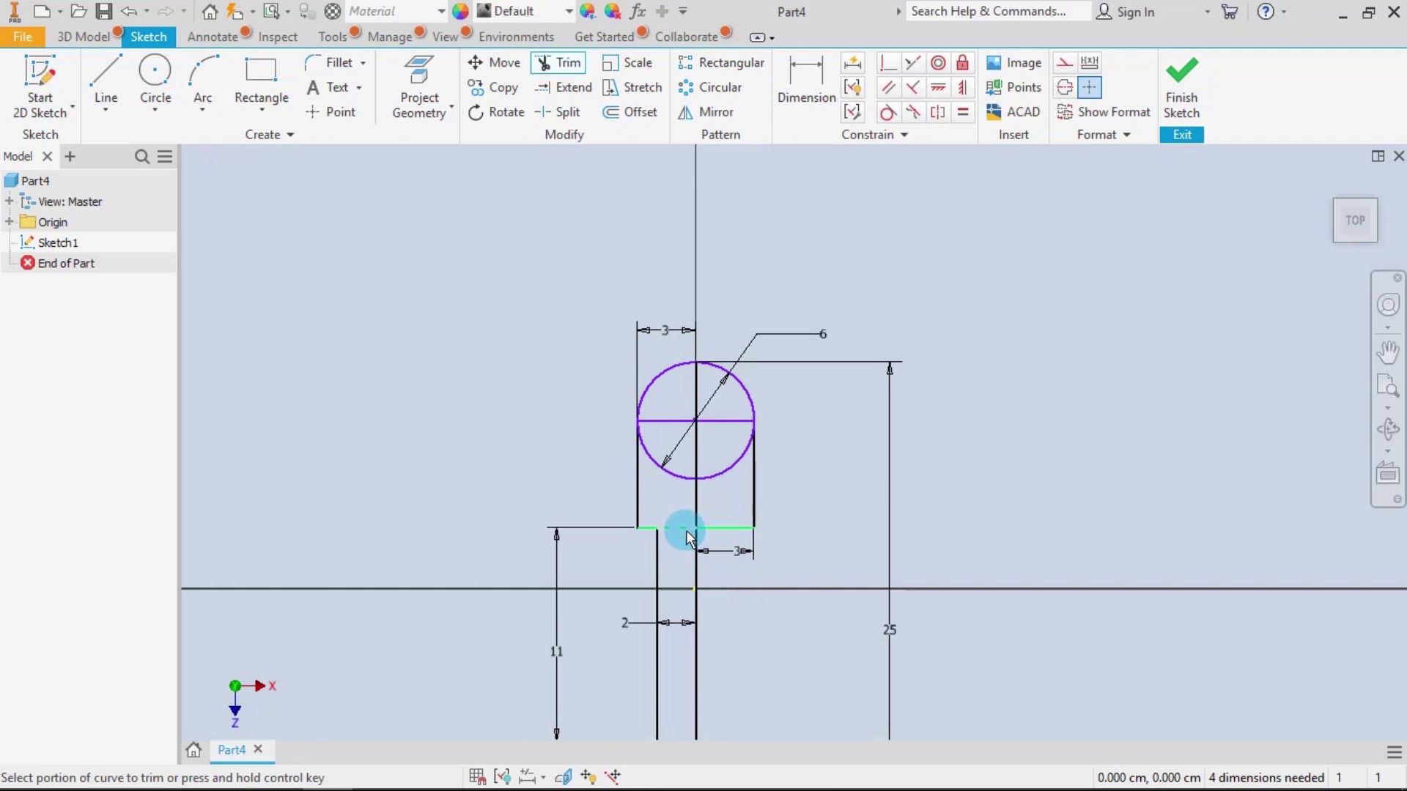
pyautogui.click(688, 529)
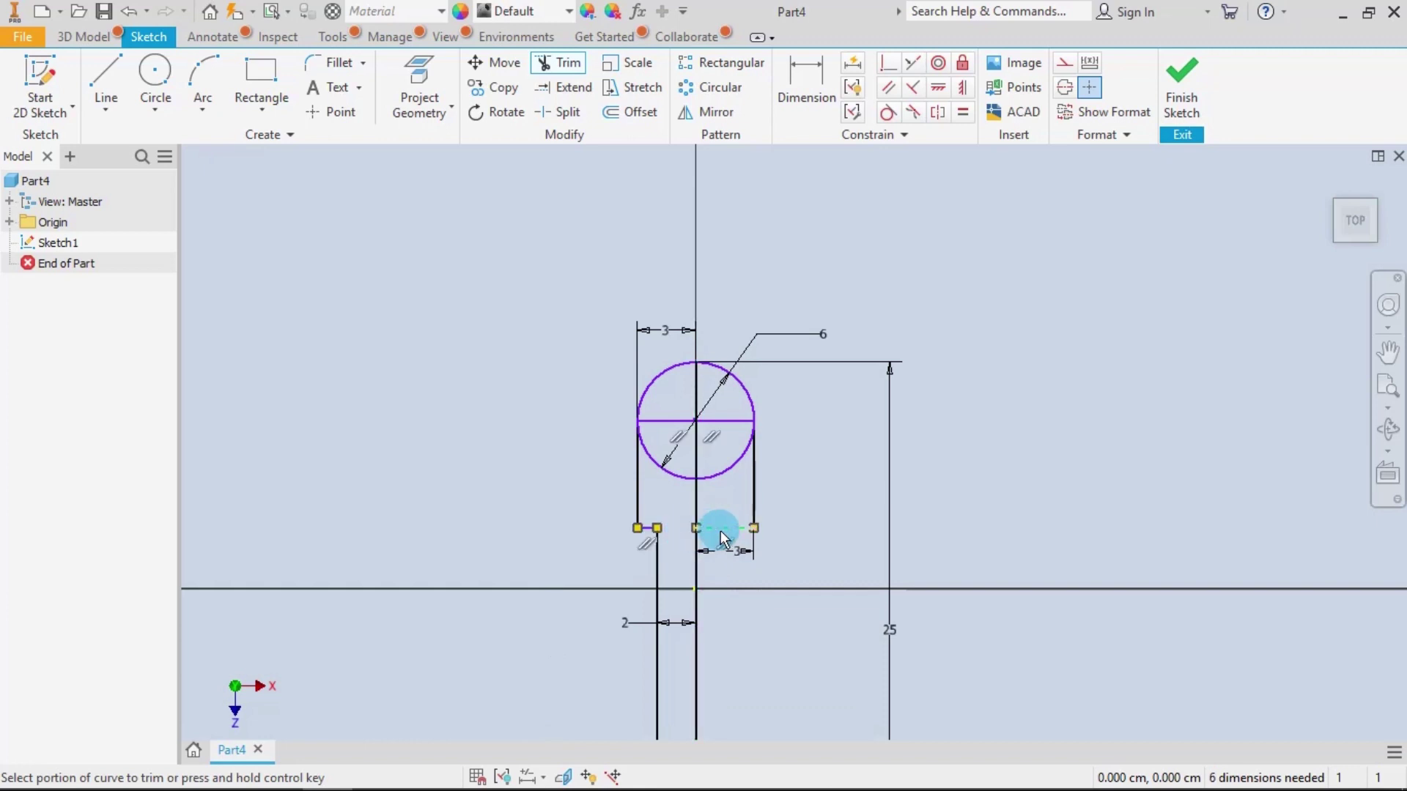
pyautogui.click(722, 532)
pyautogui.click(757, 516)
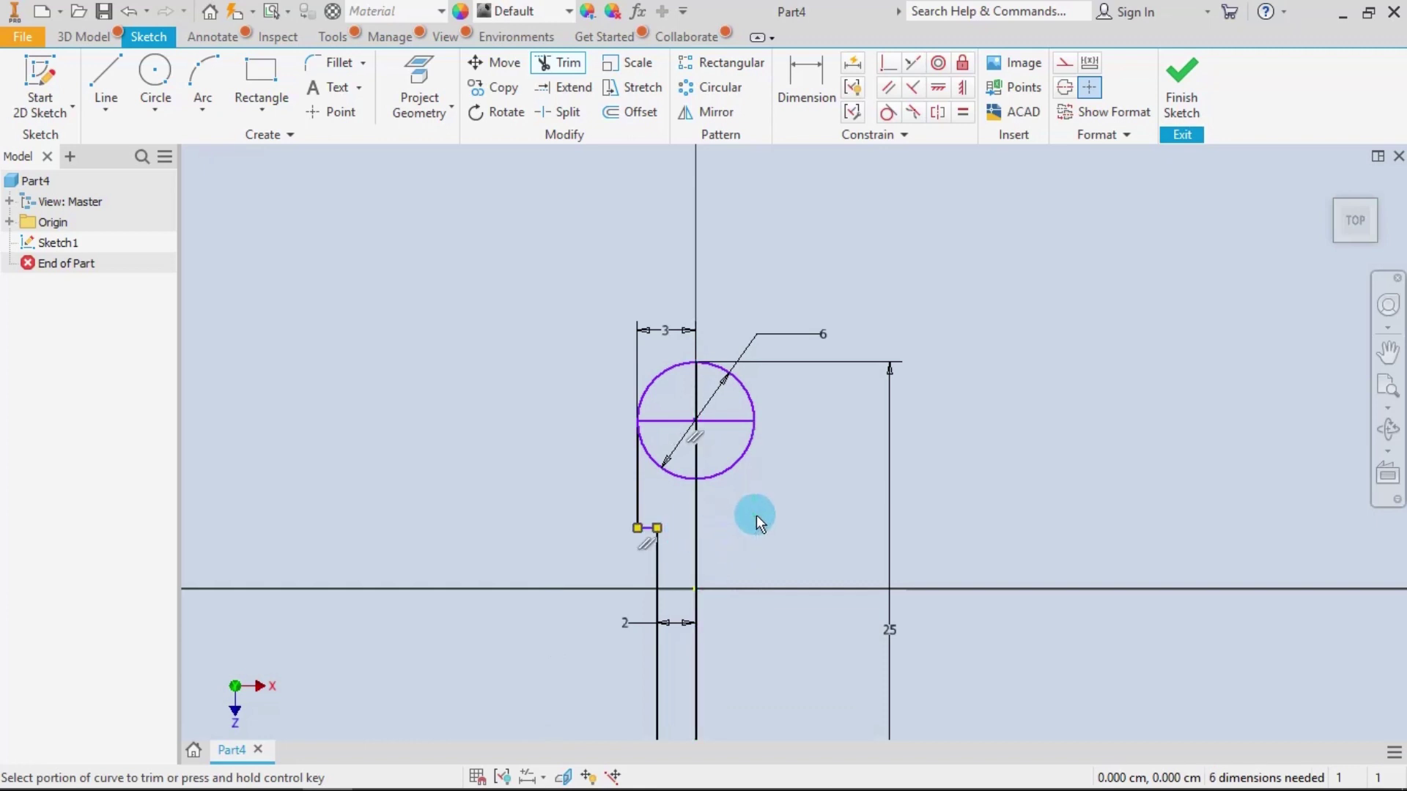
# Step: Trim the upper circle to its upper-left quarter arc and remove the horizontal line through its centre
pyautogui.click(750, 455)
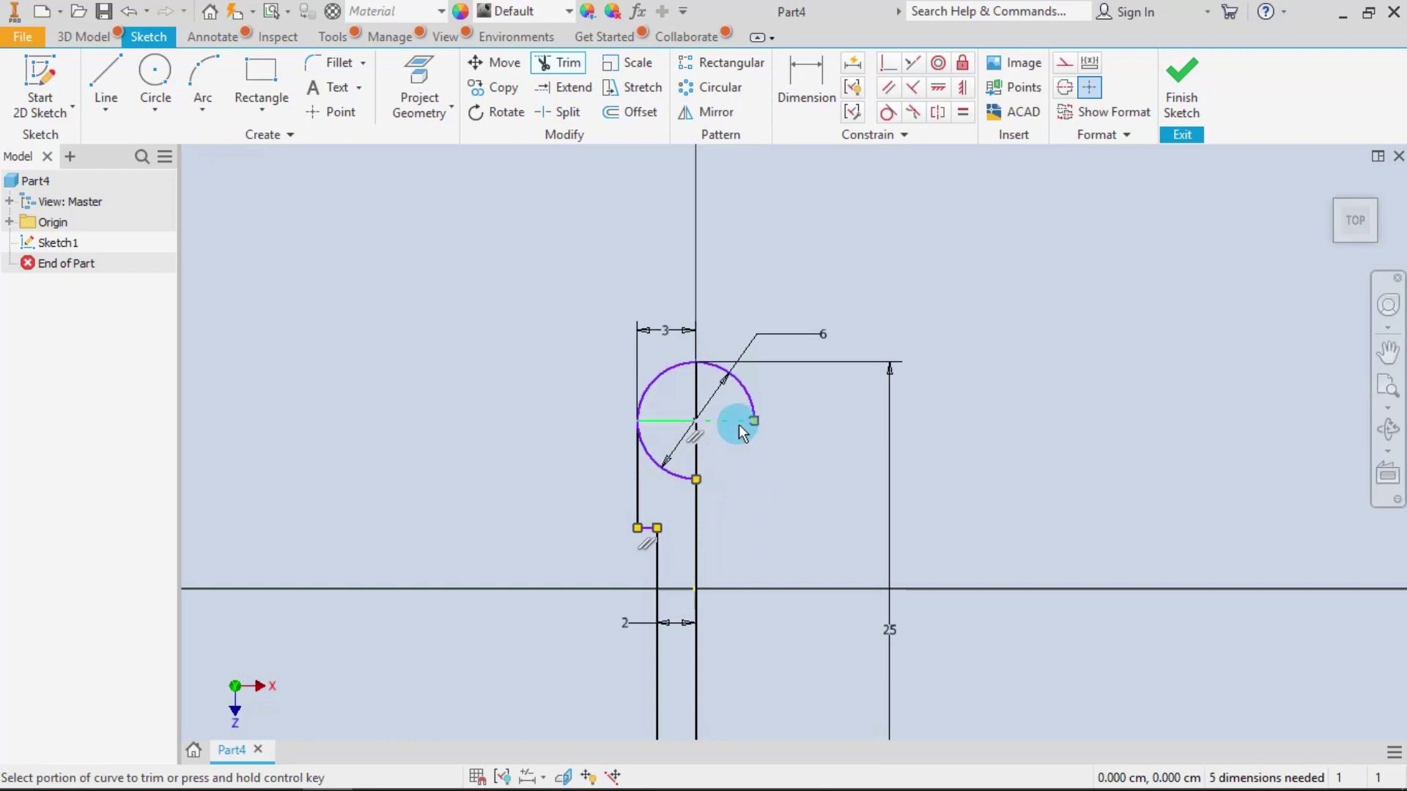
pyautogui.click(739, 432)
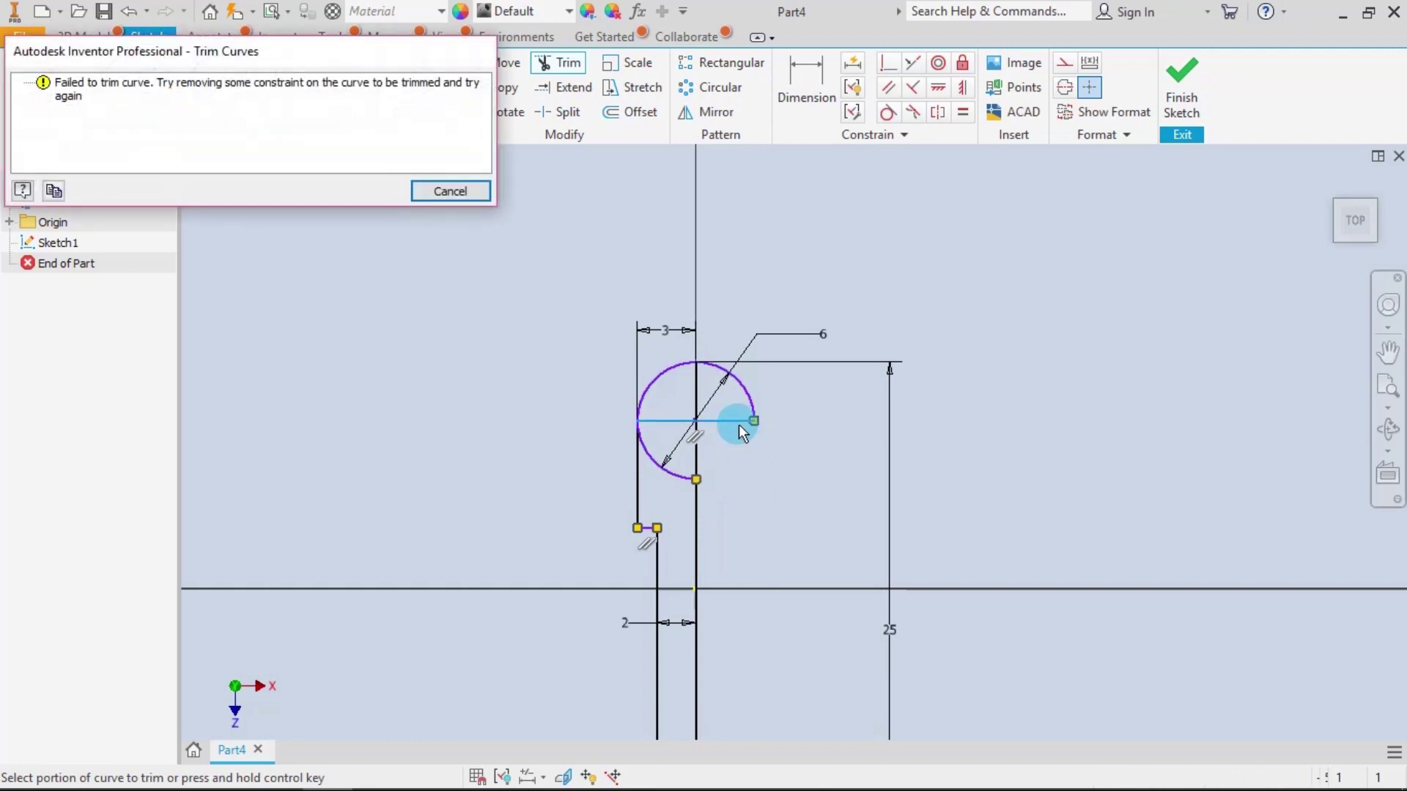
pyautogui.click(466, 192)
pyautogui.click(676, 475)
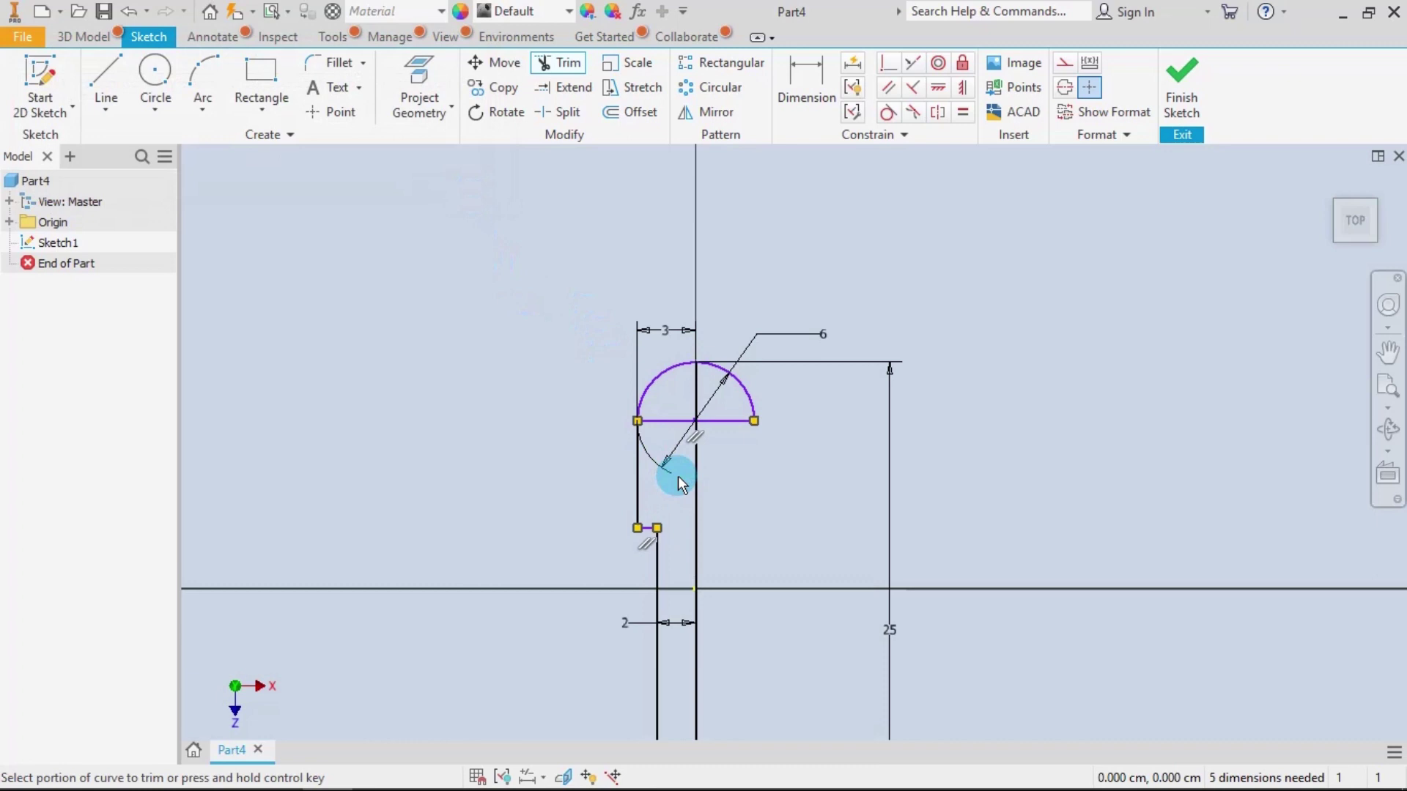
pyautogui.click(674, 422)
pyautogui.click(721, 423)
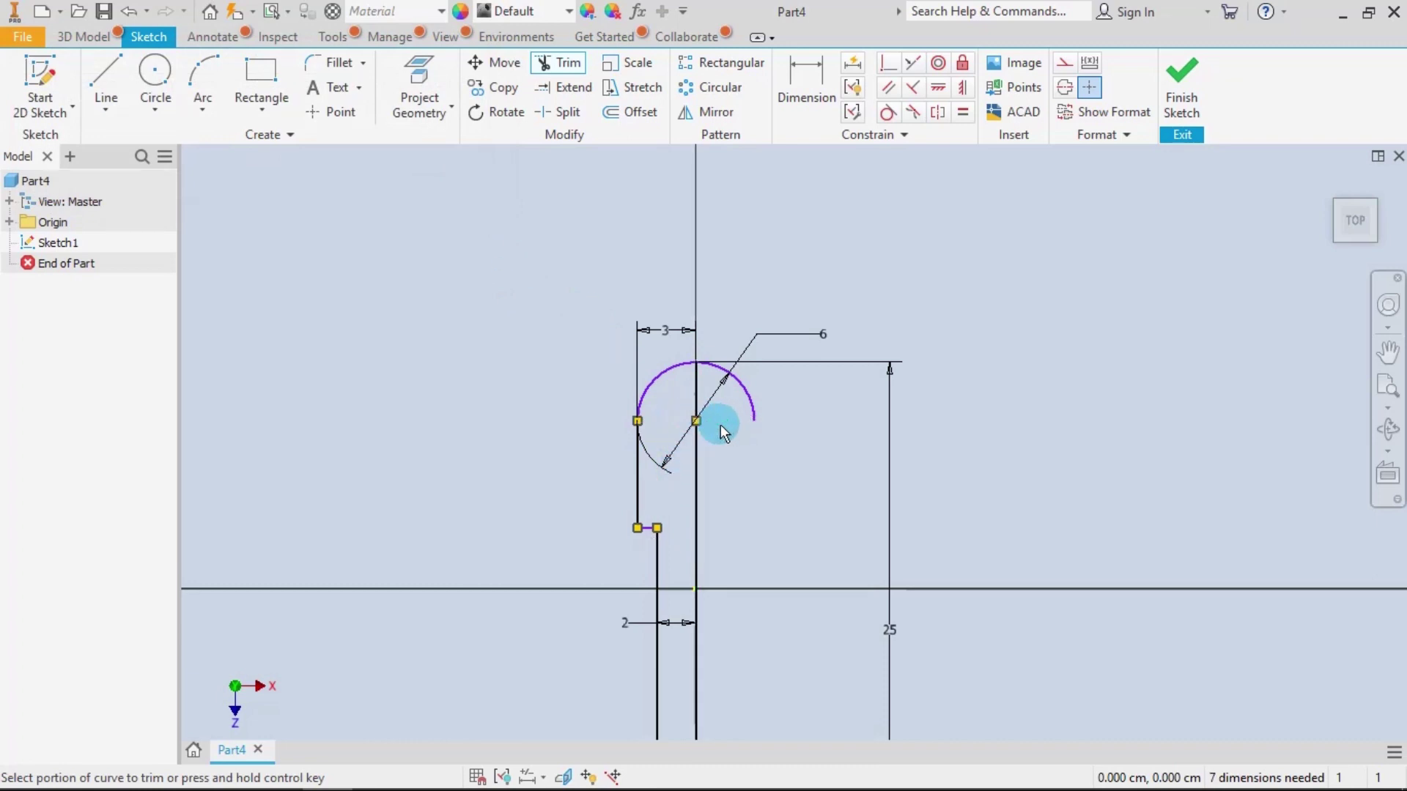
pyautogui.click(748, 396)
# Step: Dimension the longest vertical line of the stepped outline at 11 cm
pyautogui.scroll(5, 779, 450)
pyautogui.scroll(-3, 781, 503)
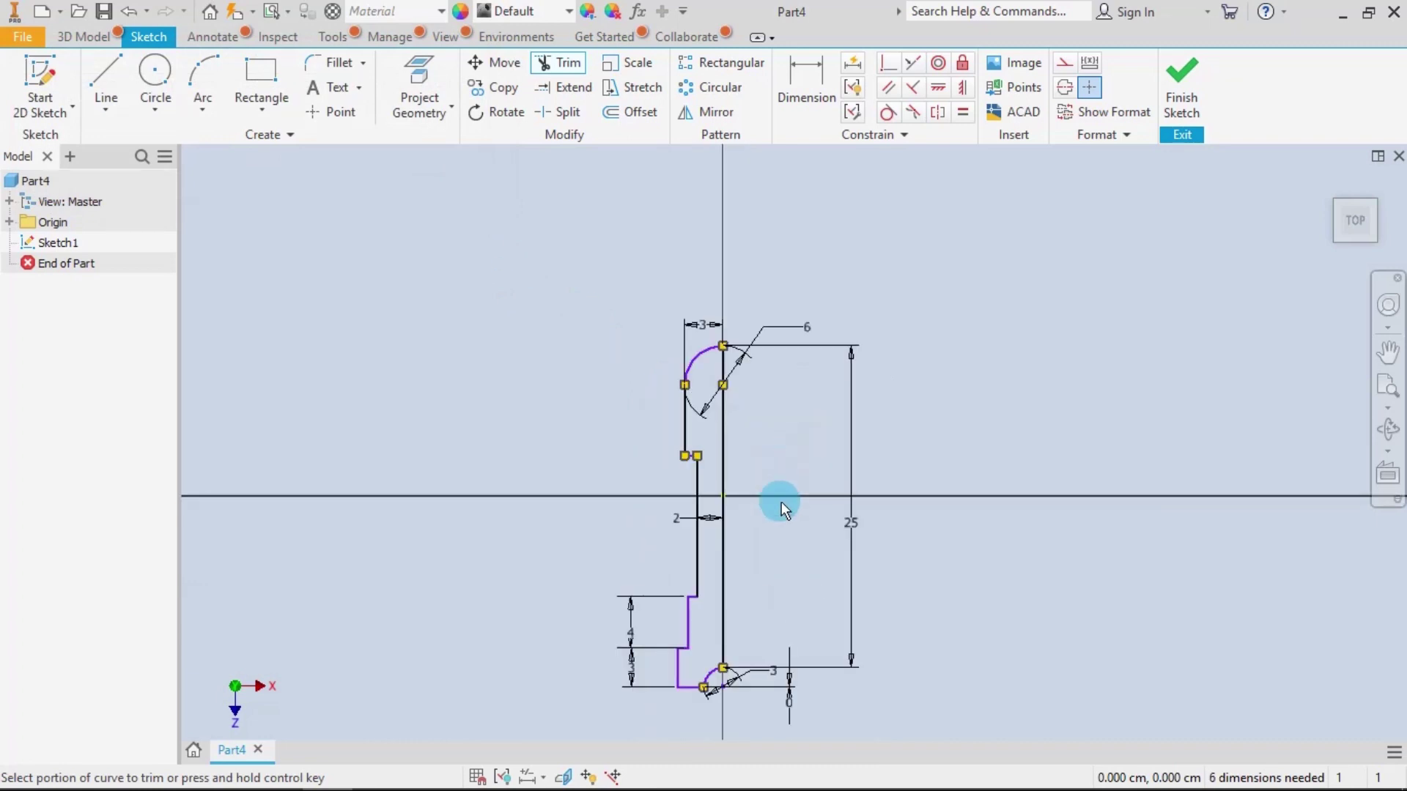
pyautogui.moveTo(781, 516); pyautogui.dragTo(687, 437, button='middle')
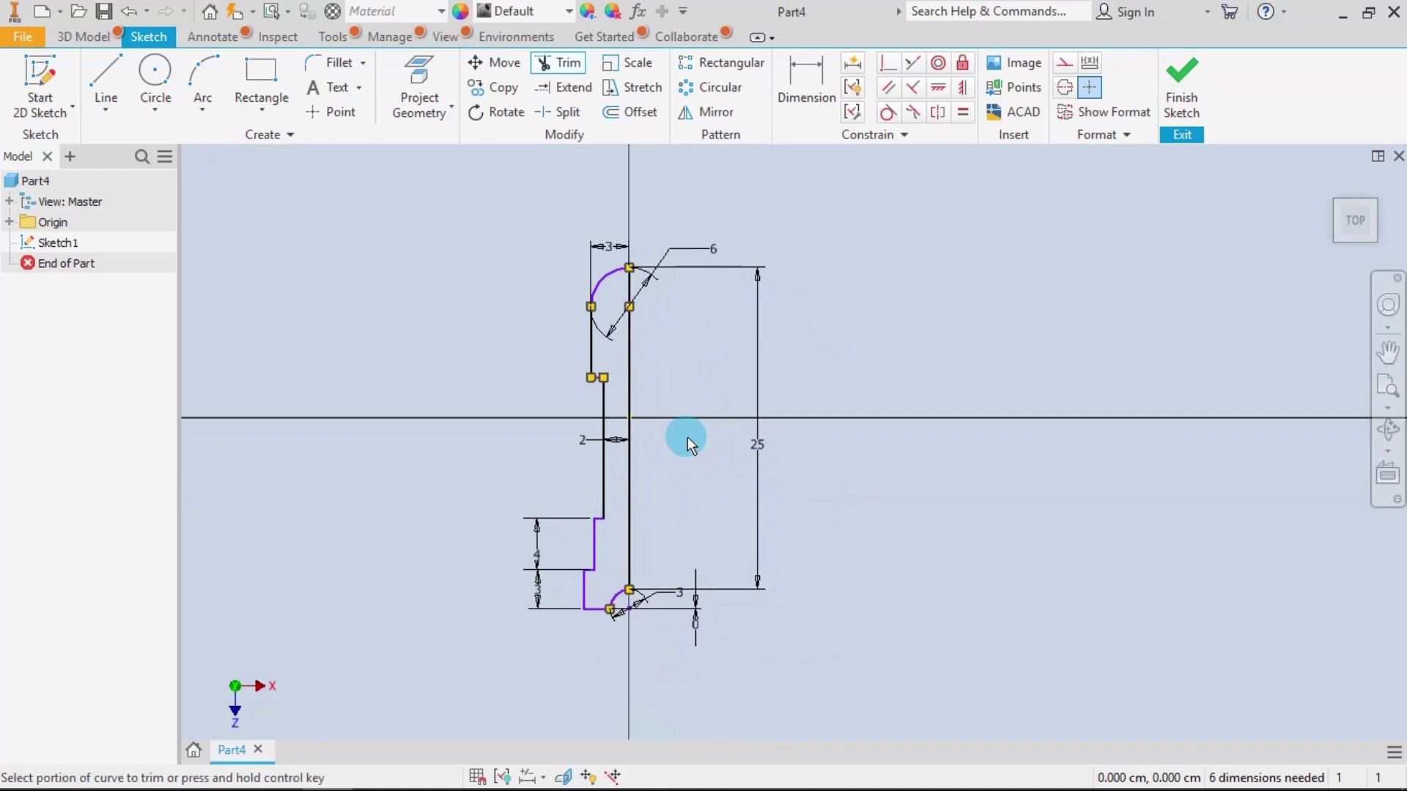
pyautogui.click(806, 81)
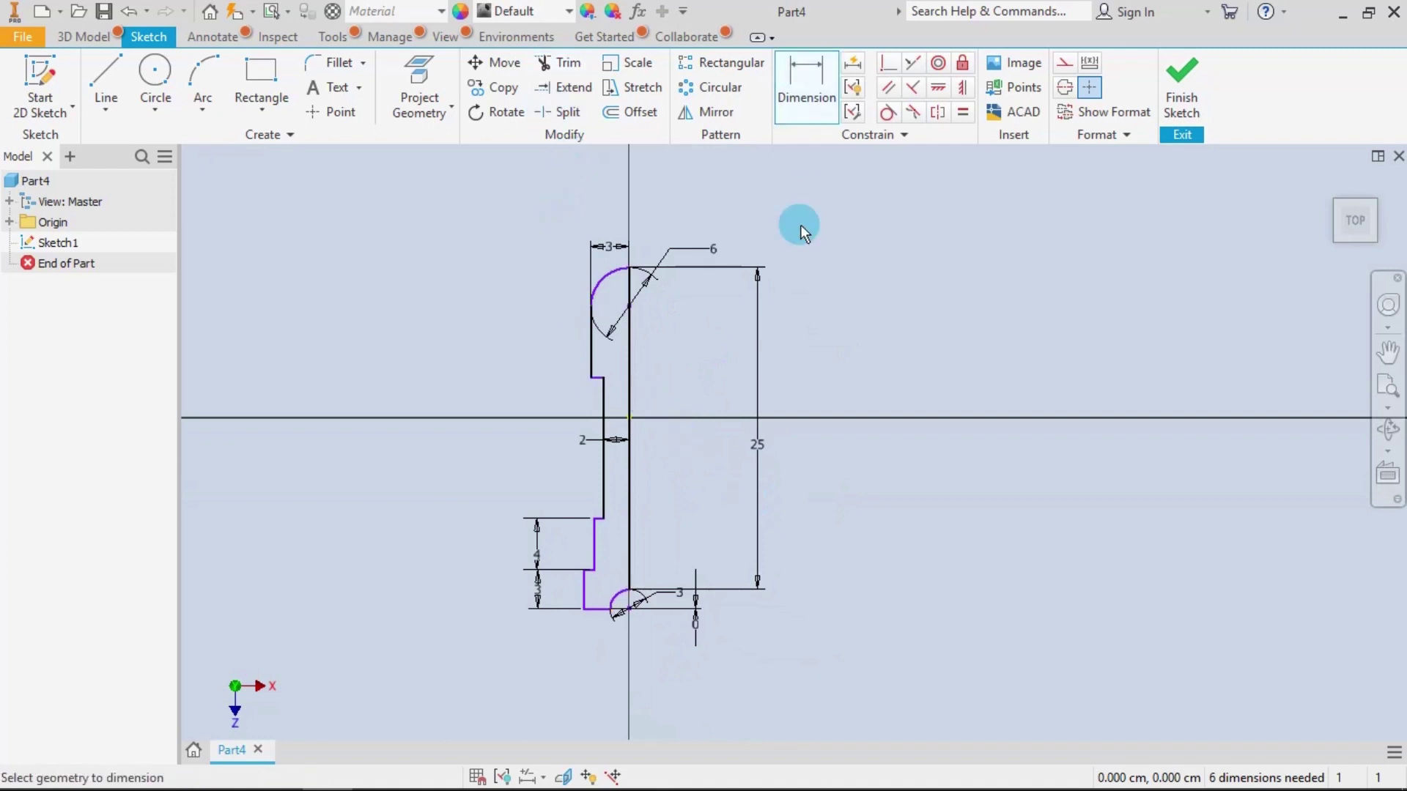
pyautogui.click(602, 399)
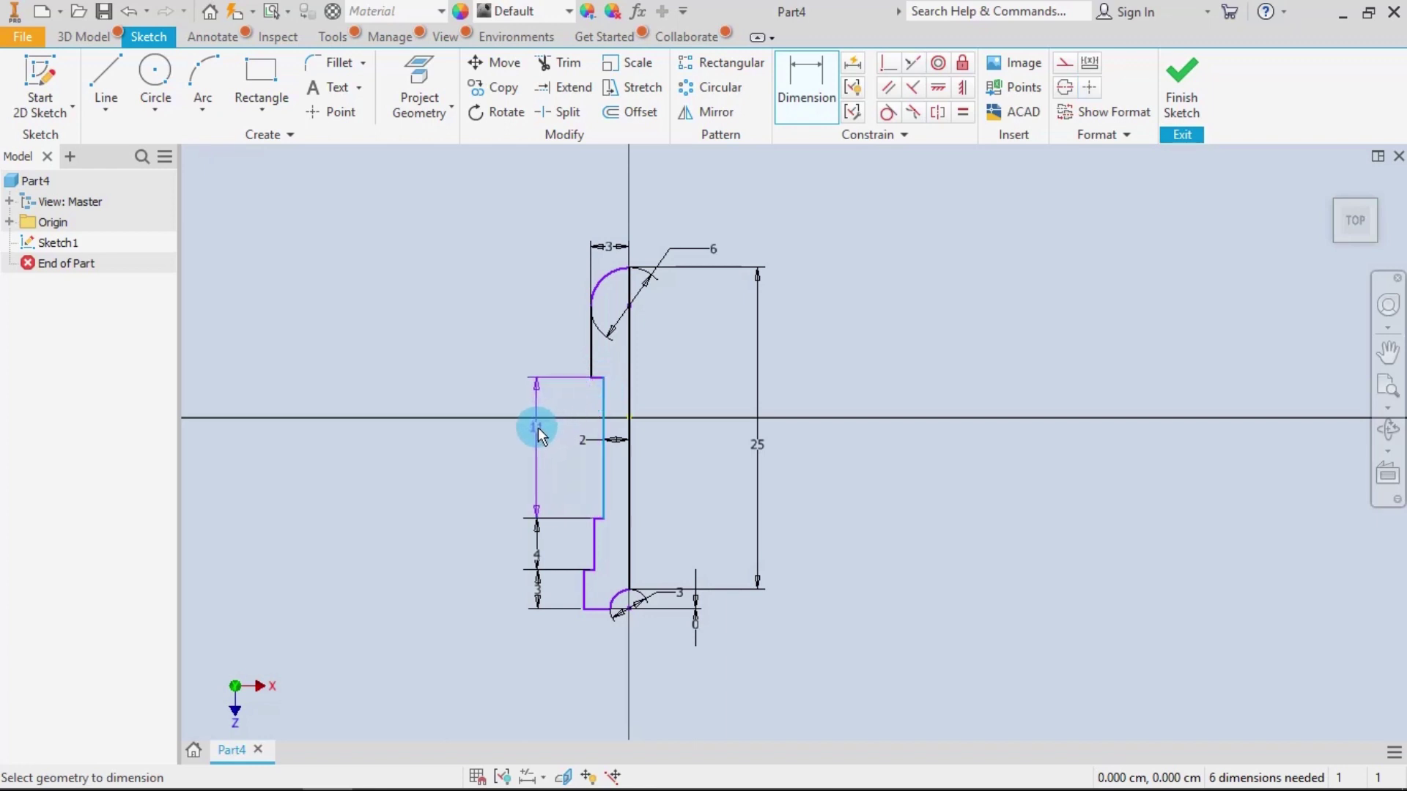
pyautogui.click(538, 428)
pyautogui.click(614, 507)
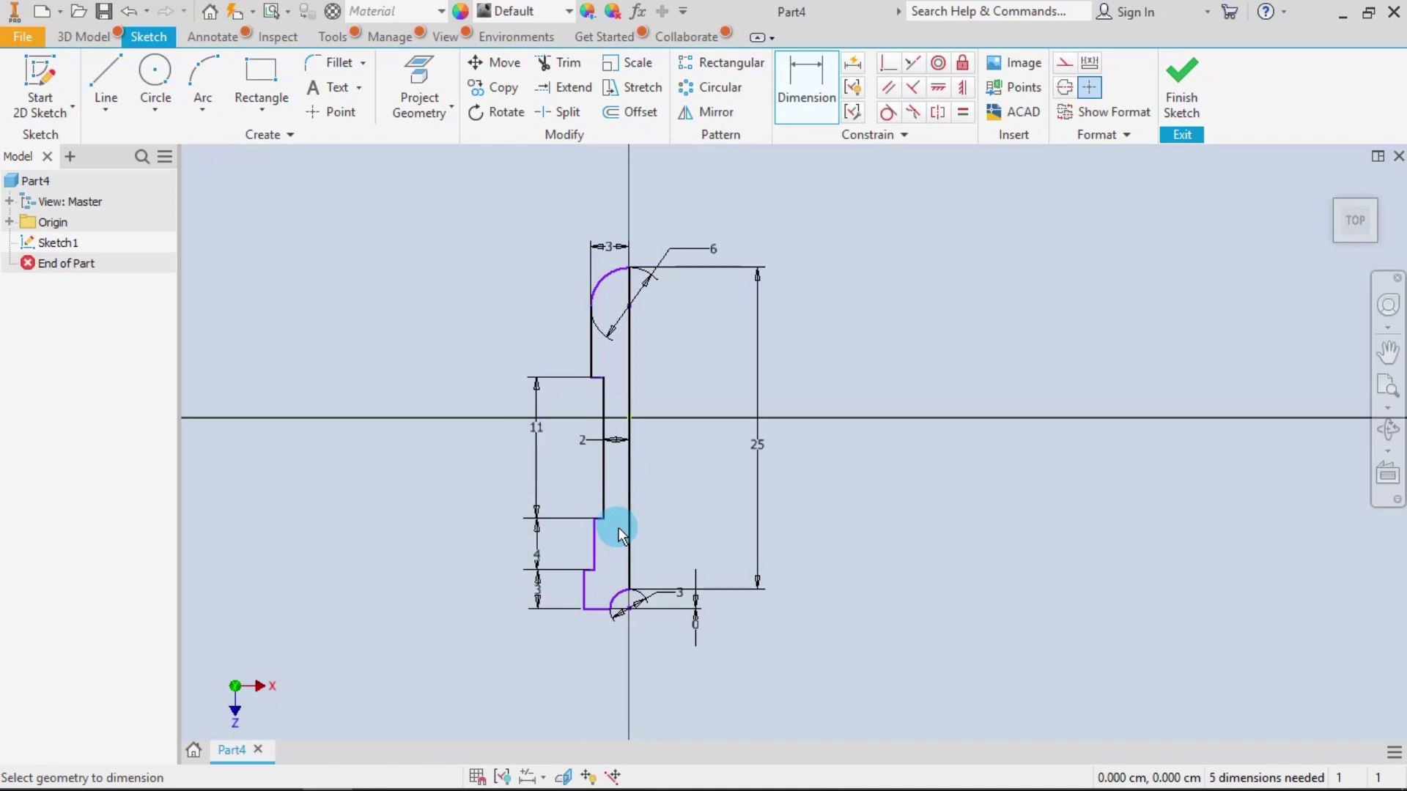
# Step: Dimension the vertical line of the 4 cm high step at 3 cm from the centre line
pyautogui.click(628, 540)
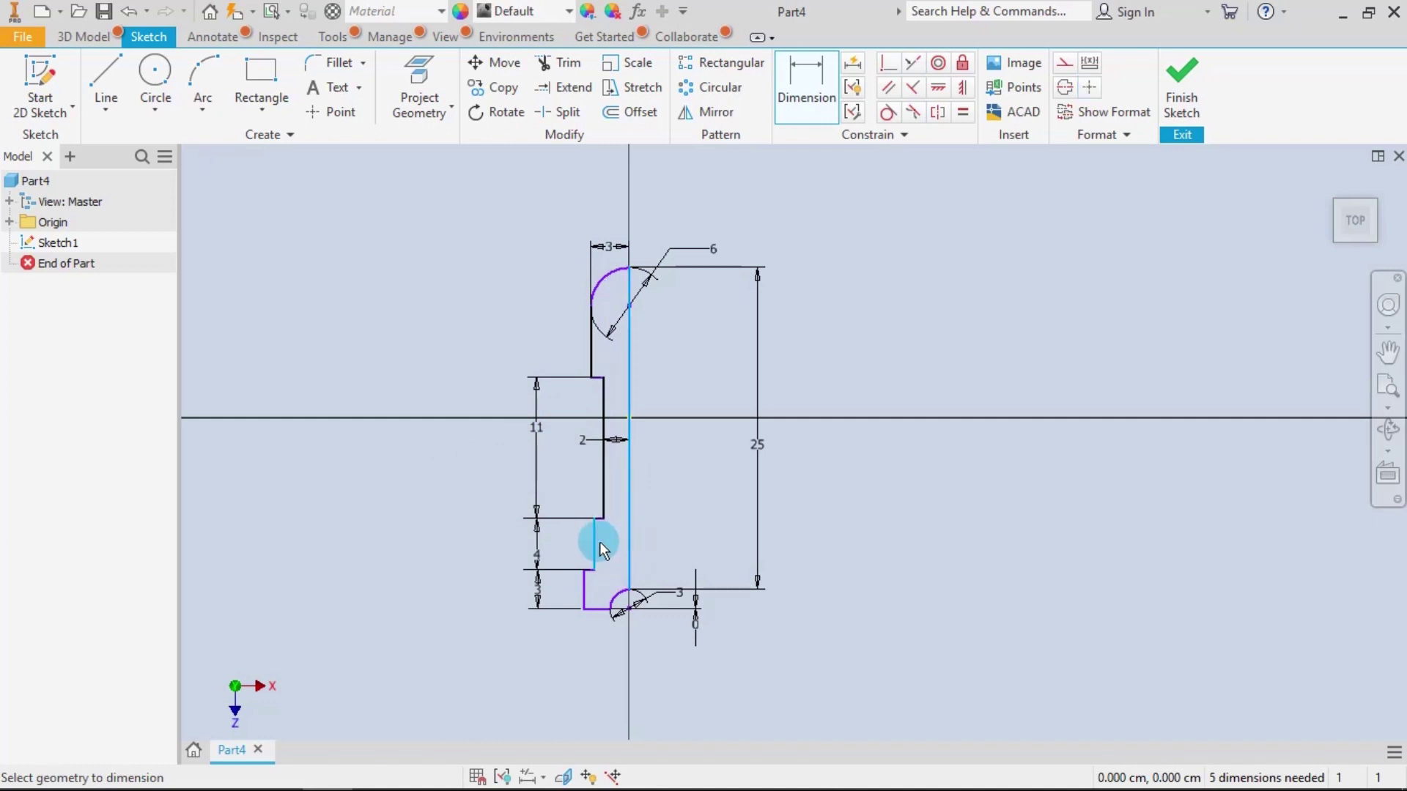
pyautogui.click(598, 543)
pyautogui.click(614, 660)
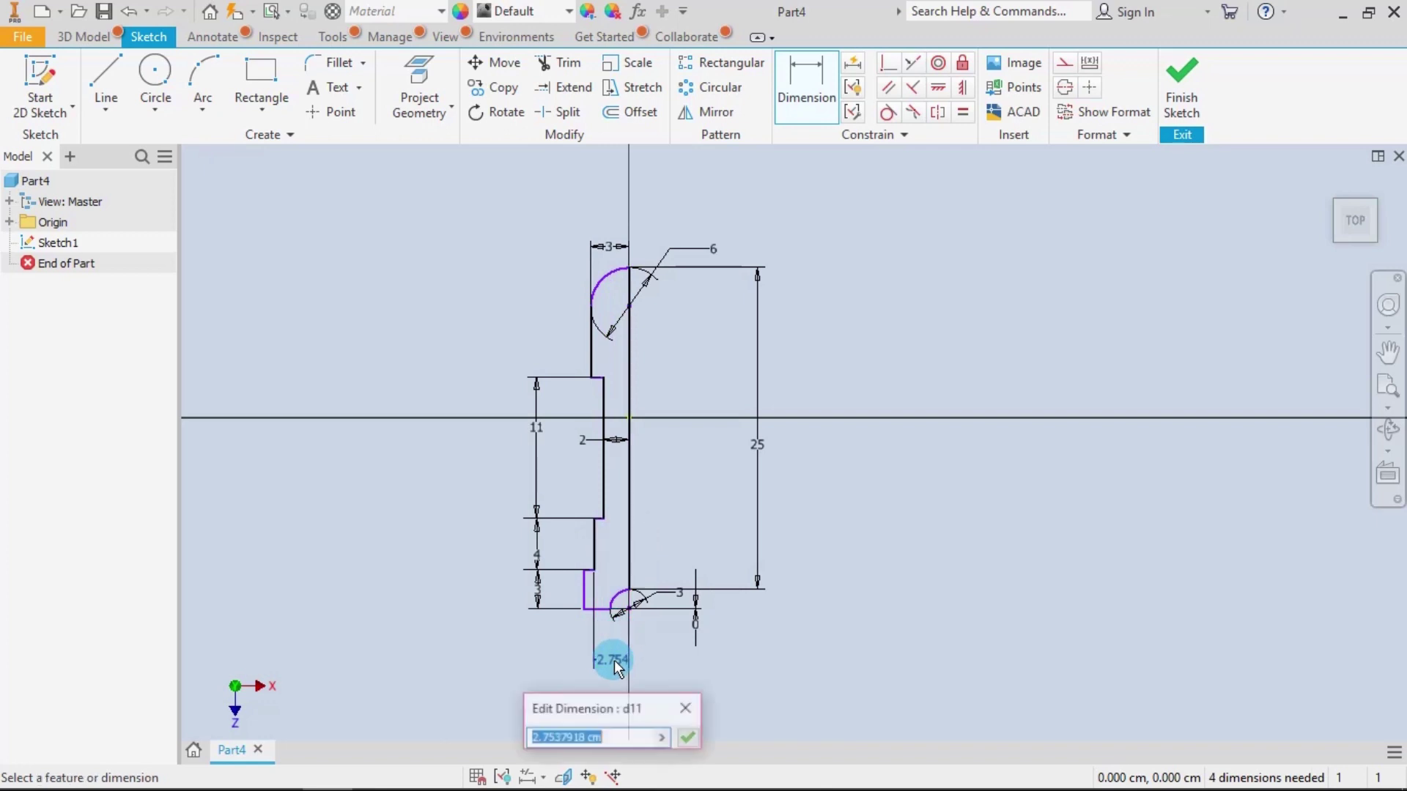
pyautogui.write('3')
pyautogui.press('Return')
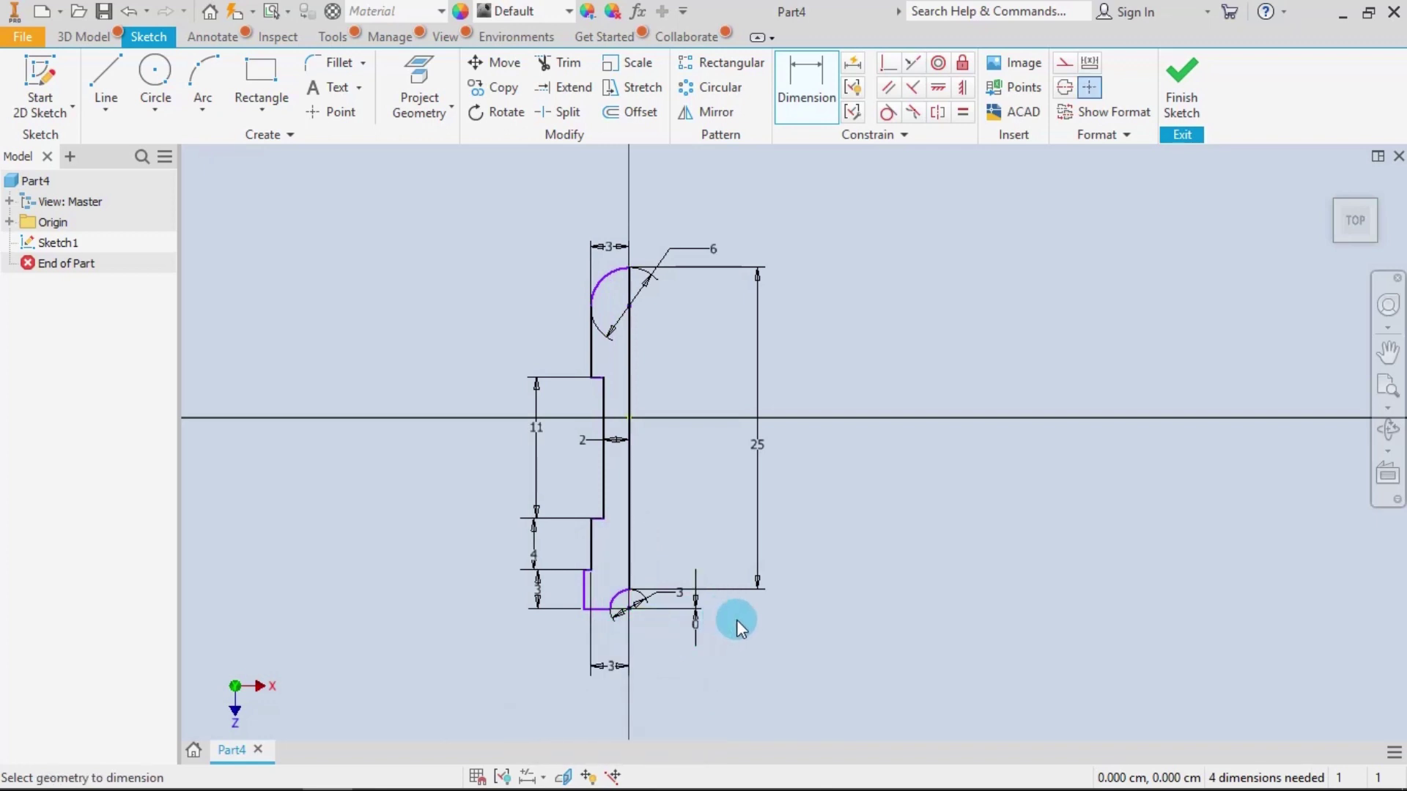
# Step: Dimension the lowest step's outer vertical line at 3.5 cm from the centre line
pyautogui.click(629, 570)
pyautogui.click(591, 599)
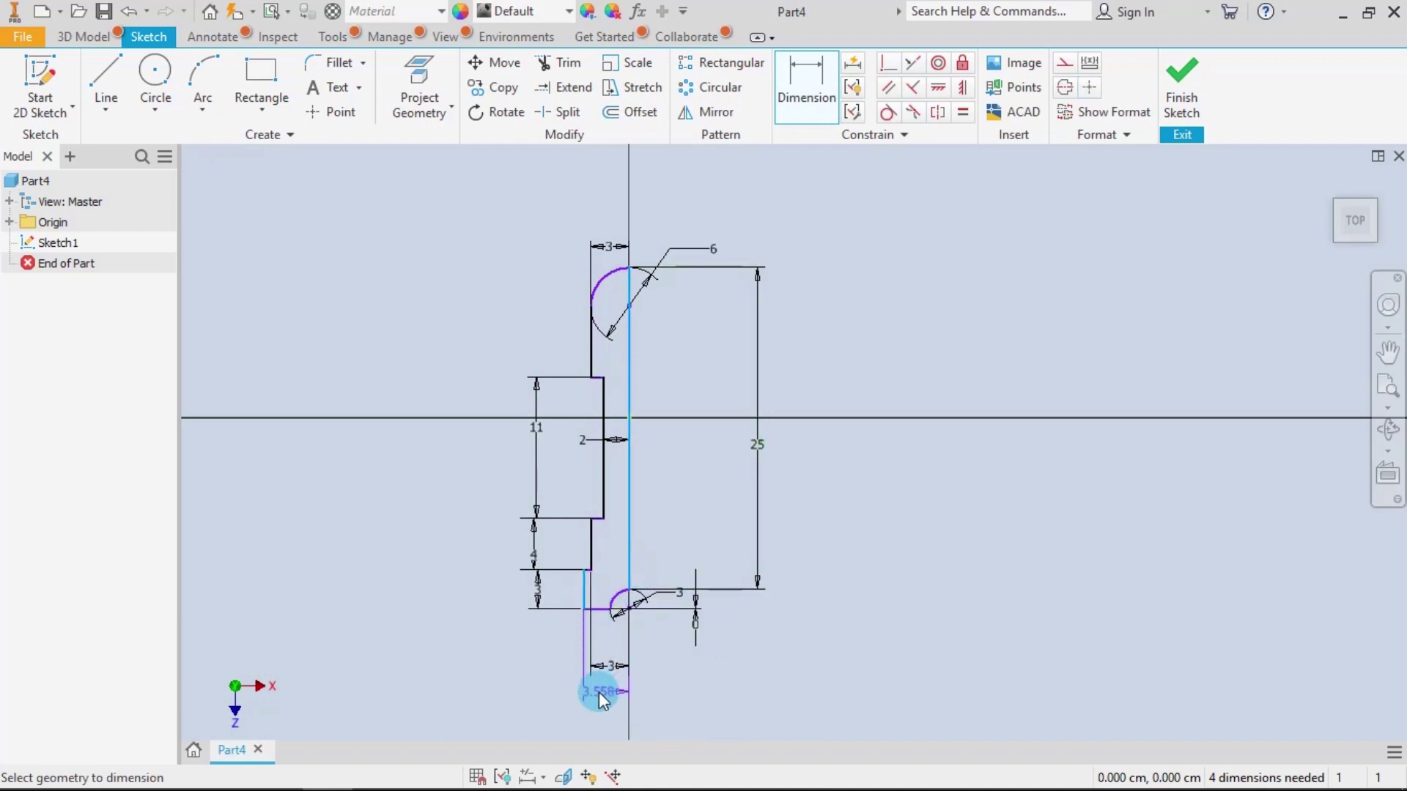
pyautogui.click(600, 694)
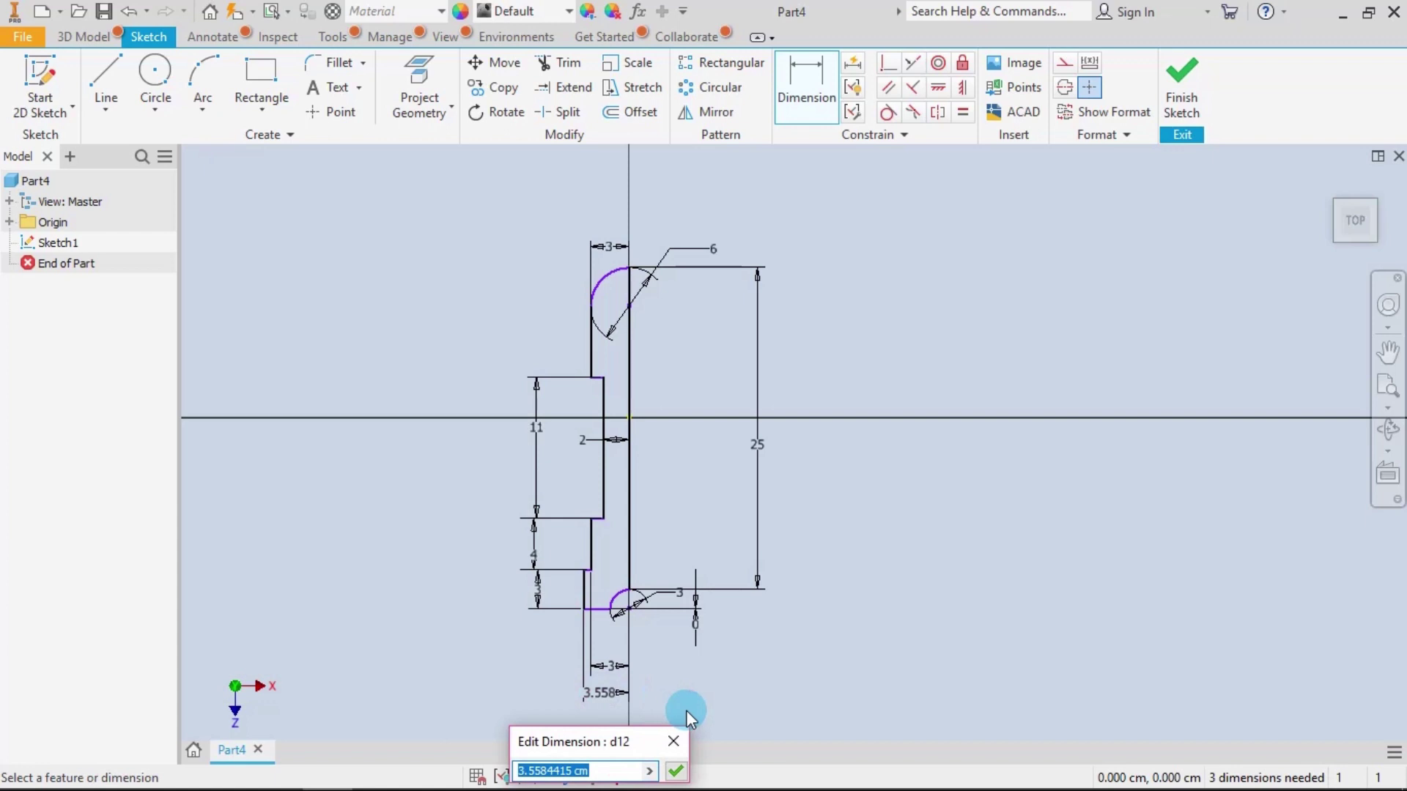
pyautogui.write('3.5')
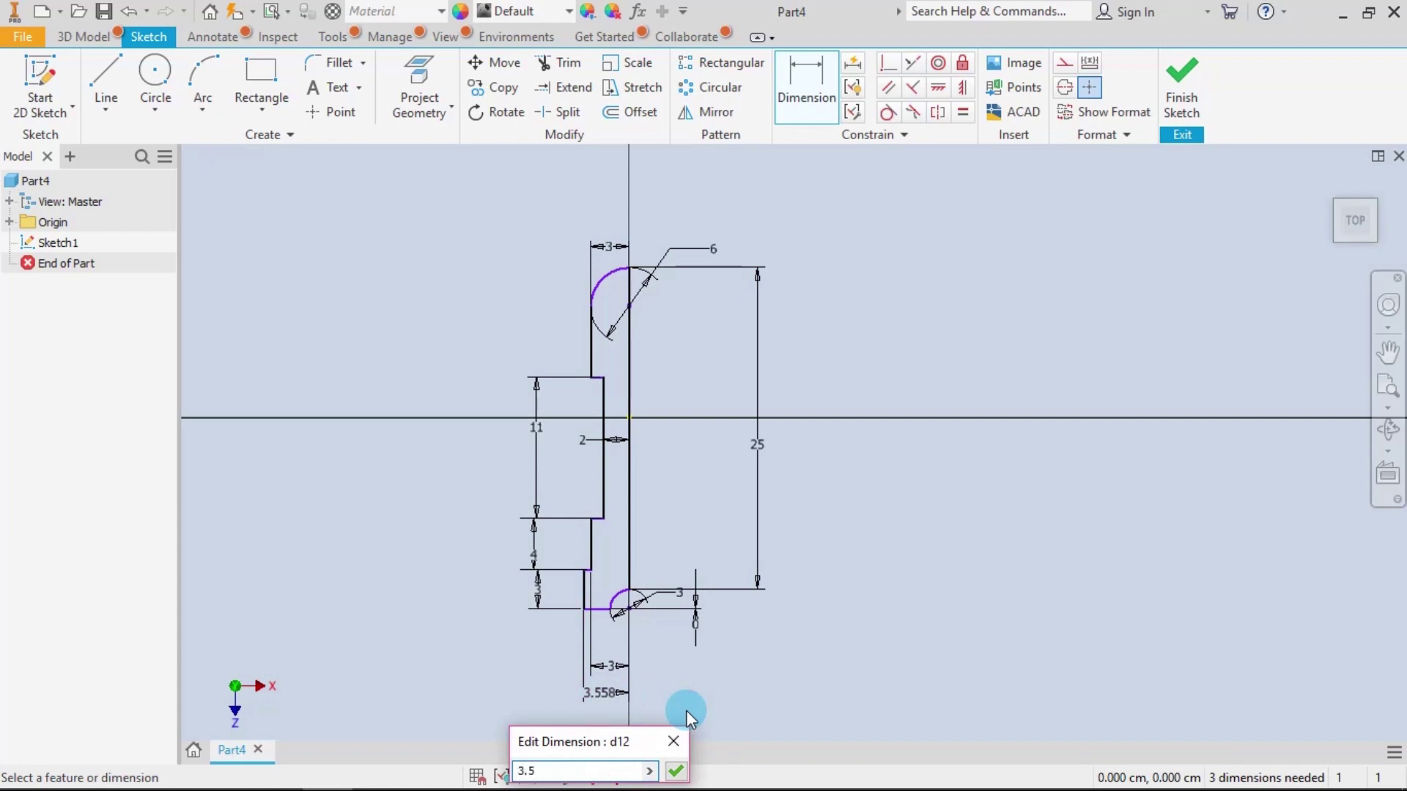
pyautogui.press('Return')
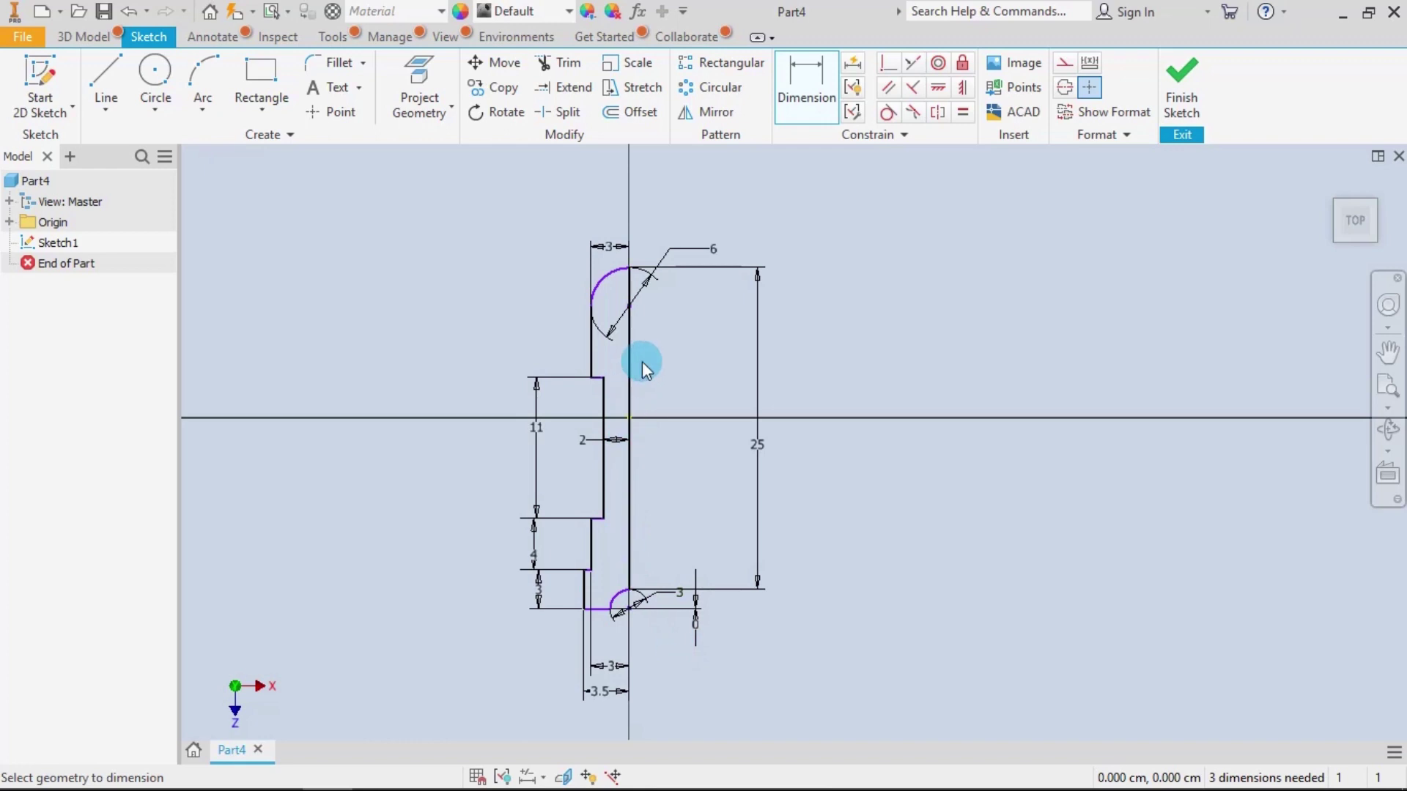
pyautogui.scroll(5, 591, 395)
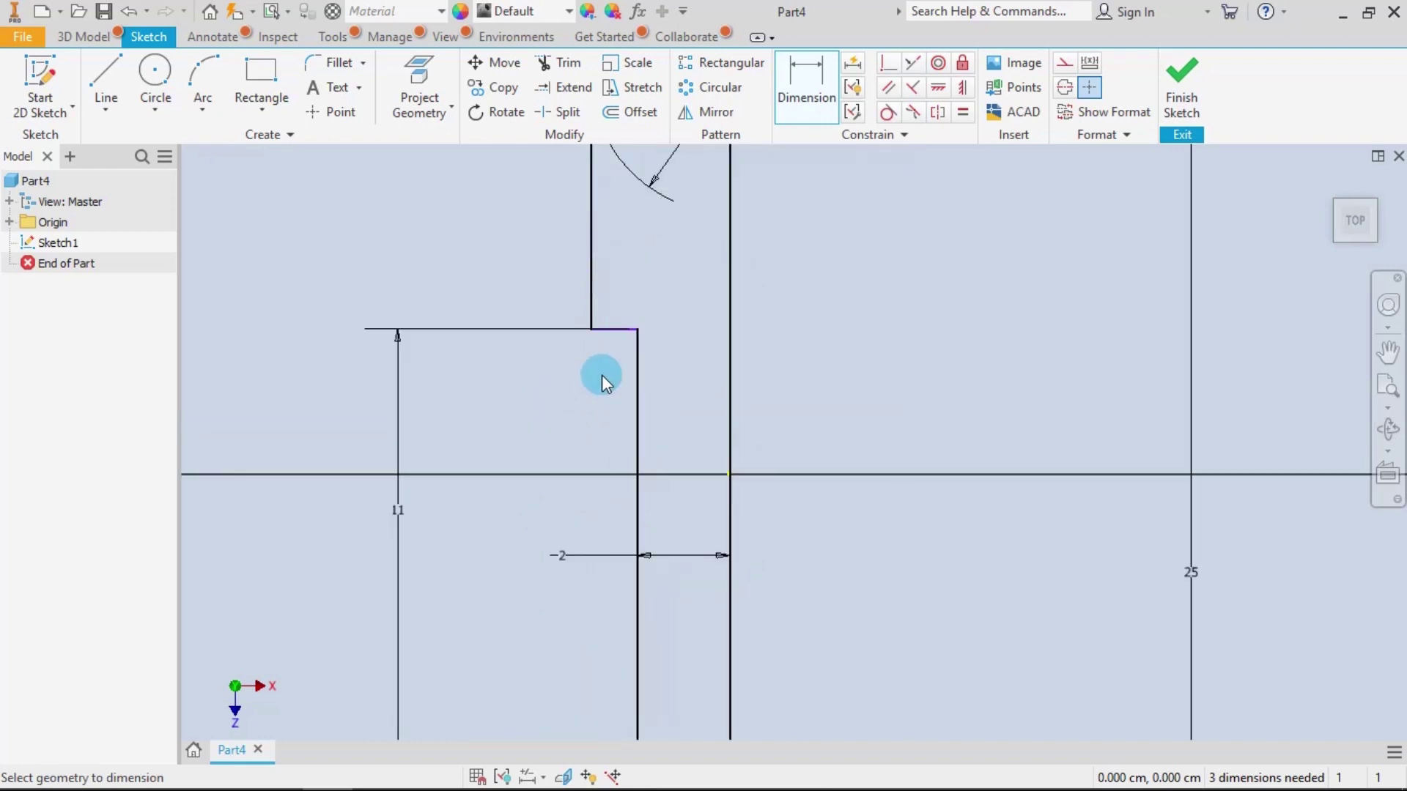
pyautogui.scroll(-2, 601, 375)
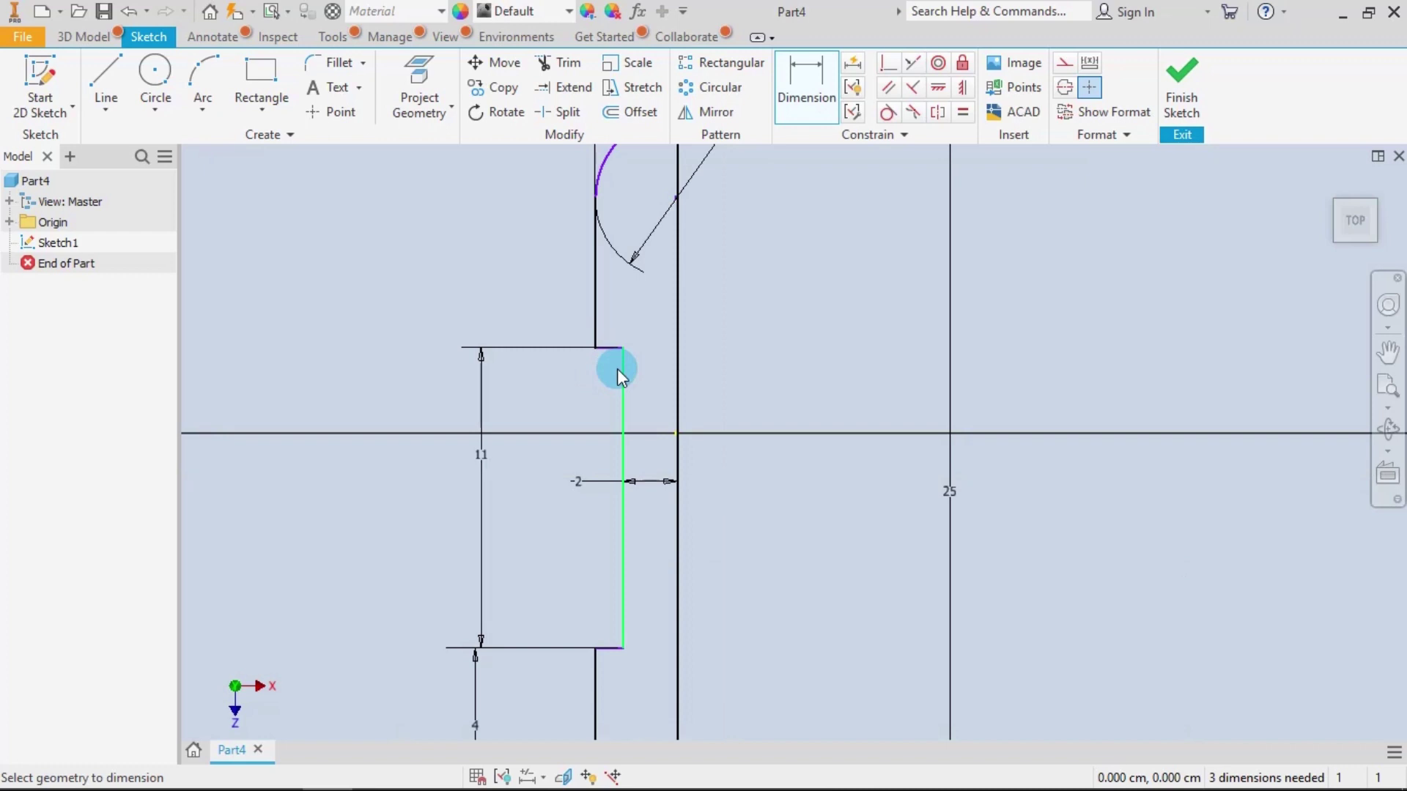
pyautogui.click(598, 323)
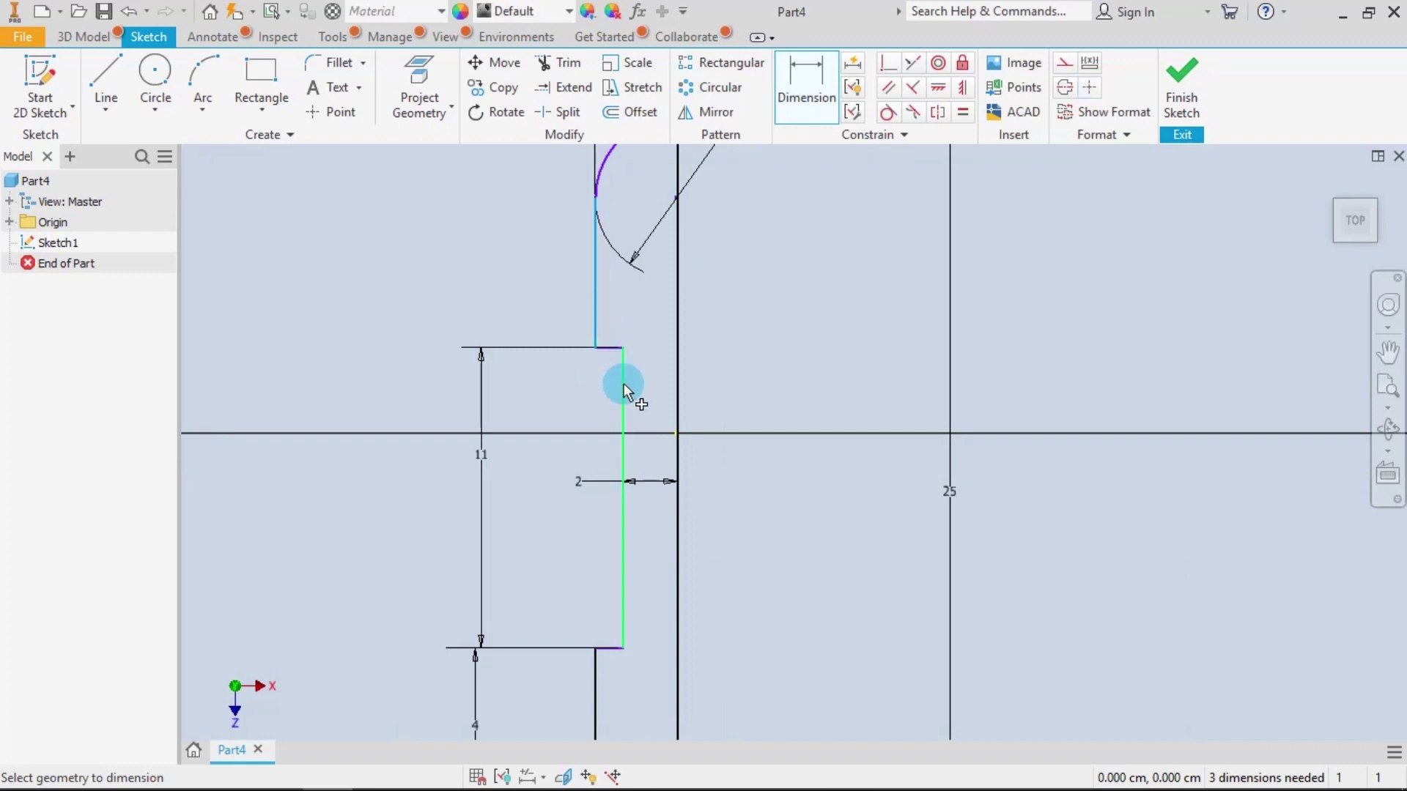
pyautogui.click(623, 384)
pyautogui.press('Escape')
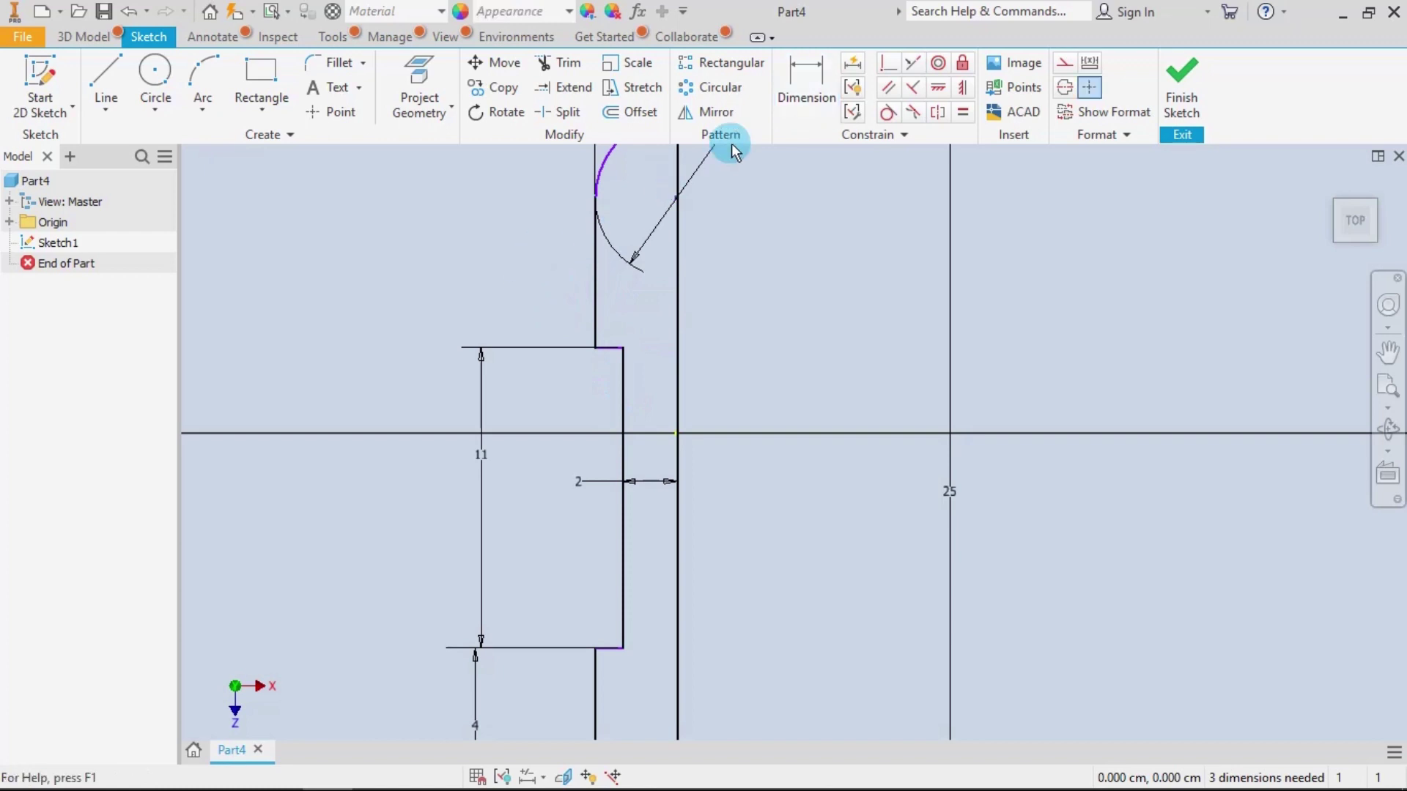
# Step: Fillet the corner at the upper end of the 11 cm recess line with a 1 cm radius
pyautogui.click(339, 66)
pyautogui.write('1')
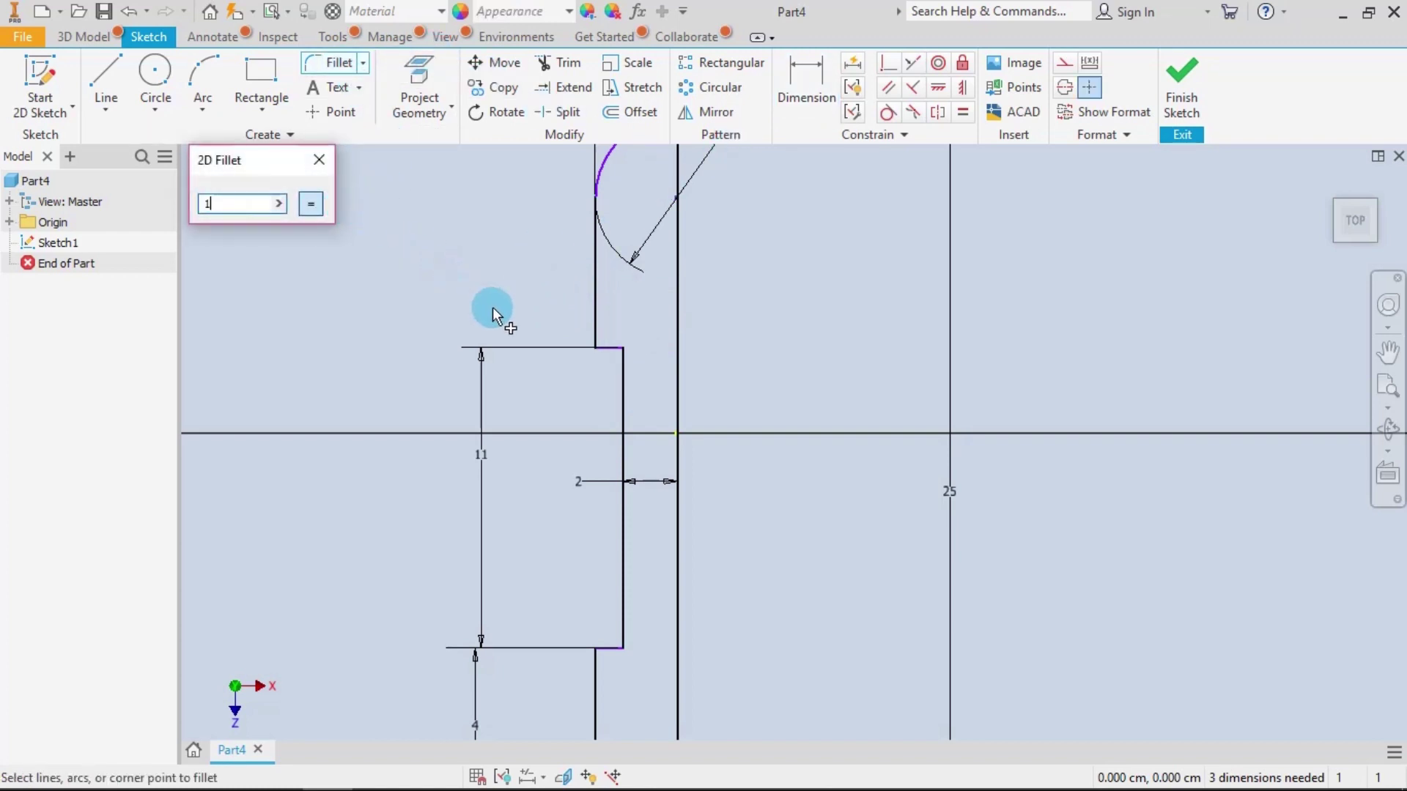
pyautogui.click(623, 357)
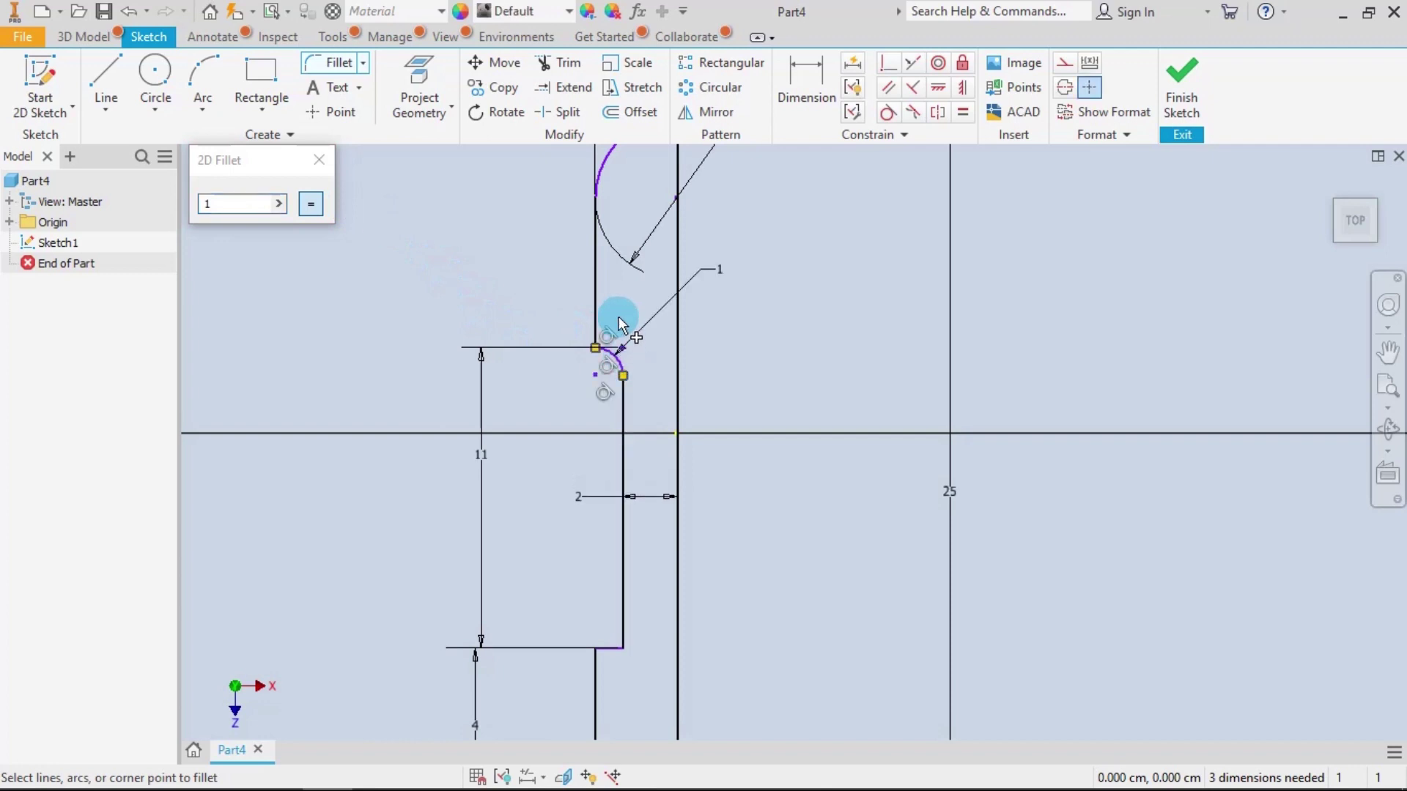
pyautogui.click(310, 203)
pyautogui.click(321, 160)
# Step: Fillet the corner at the lower end of the 11 cm recess line with a 1 cm radius
pyautogui.scroll(5, 530, 262)
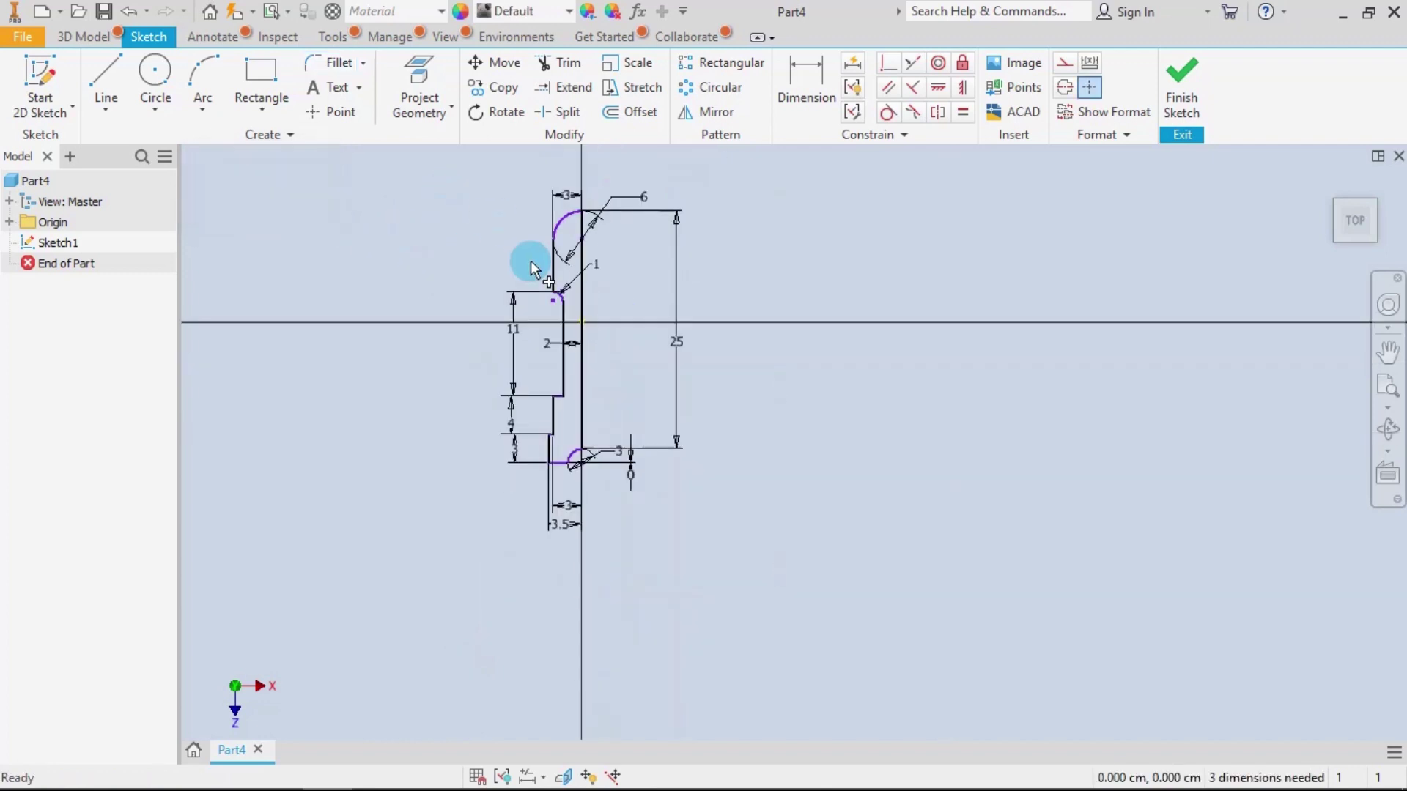
pyautogui.scroll(-3, 604, 251)
pyautogui.scroll(2, 673, 267)
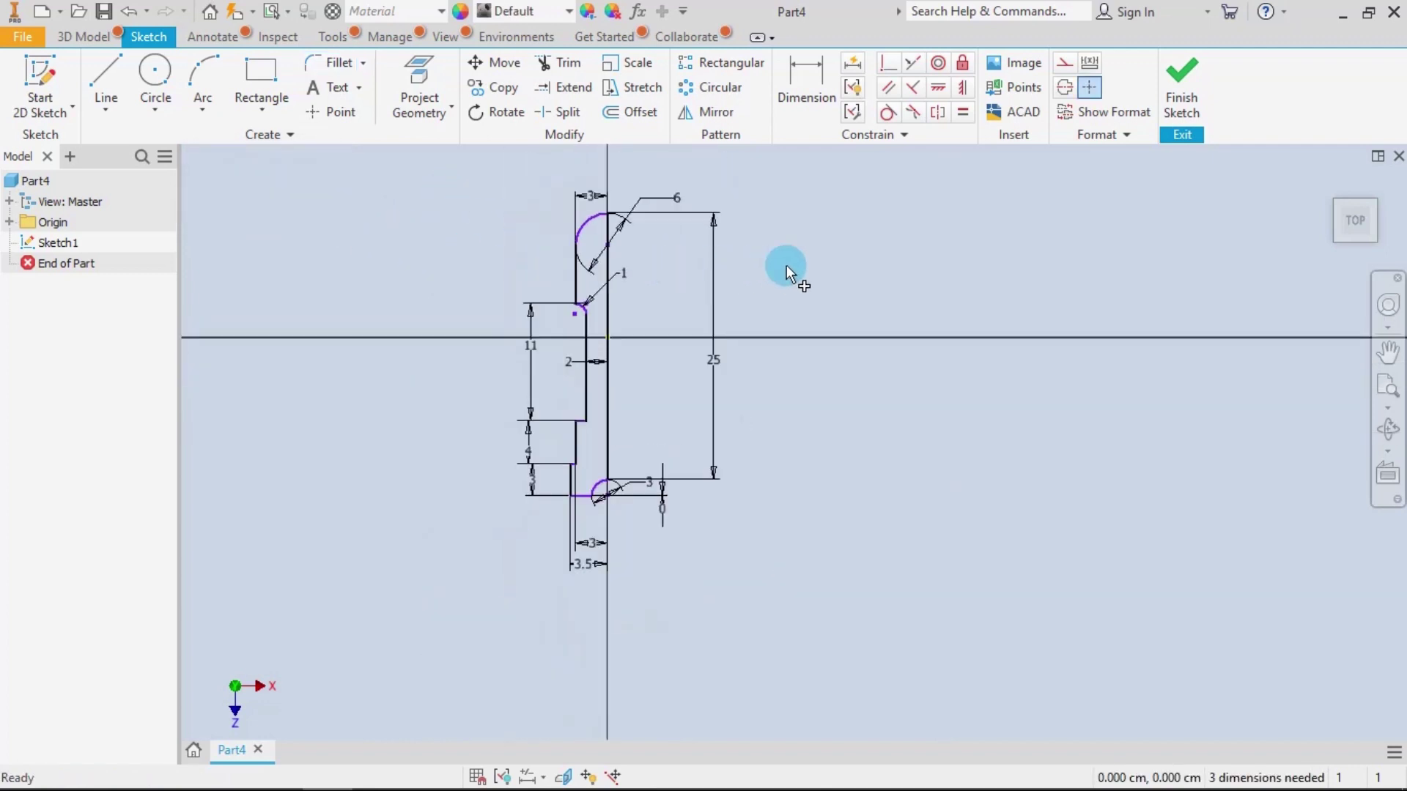
pyautogui.moveTo(786, 265); pyautogui.dragTo(780, 349, button='middle')
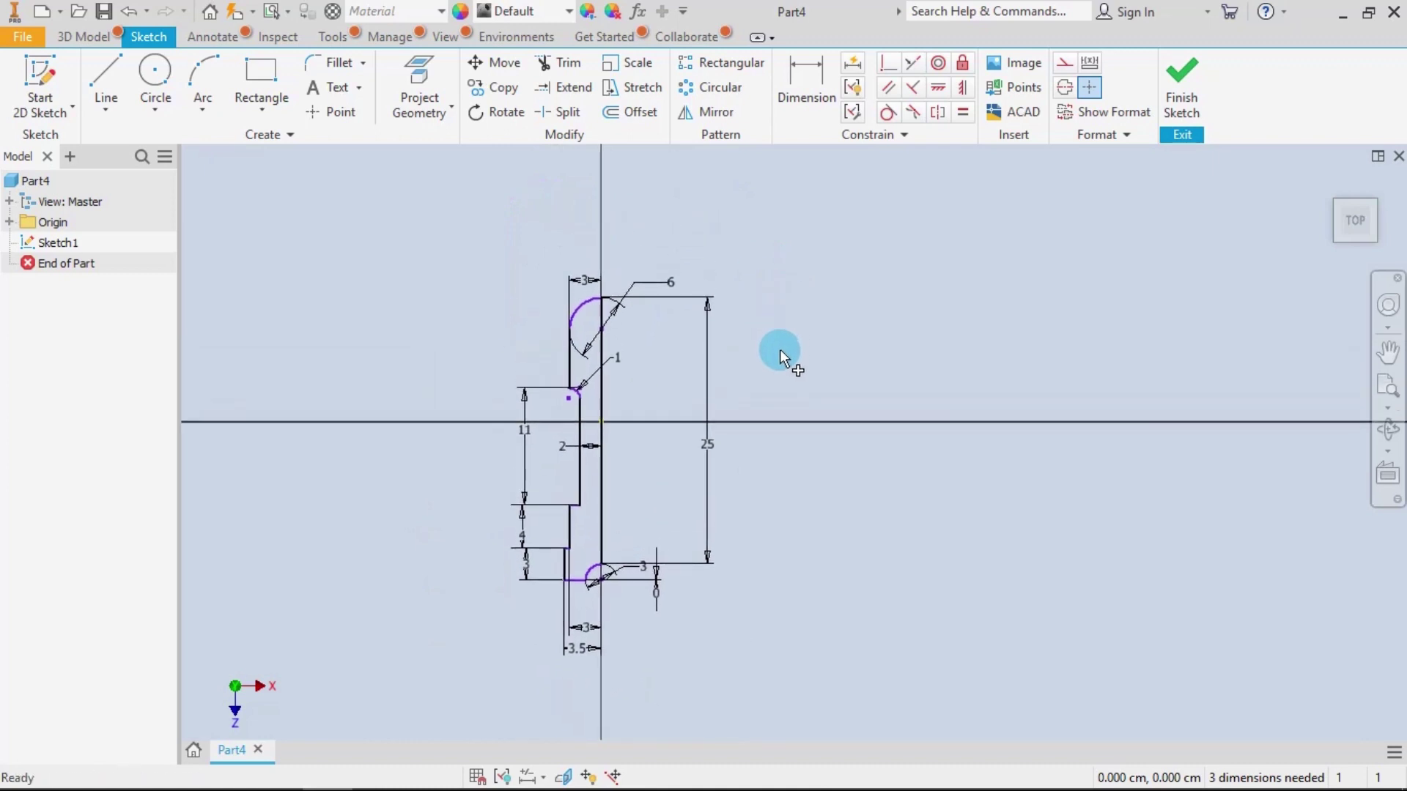
pyautogui.moveTo(779, 349); pyautogui.dragTo(940, 337, button='middle')
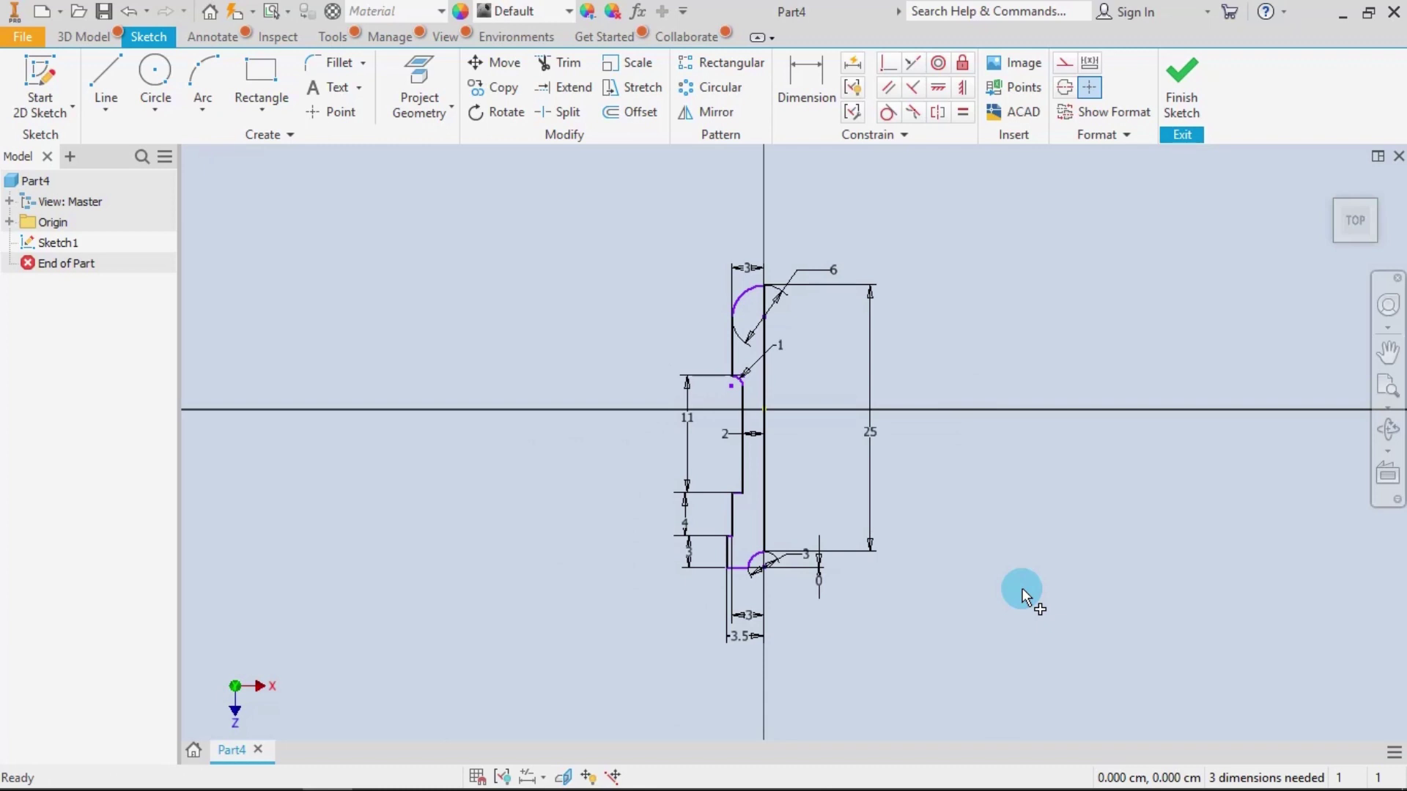
pyautogui.scroll(-3, 753, 504)
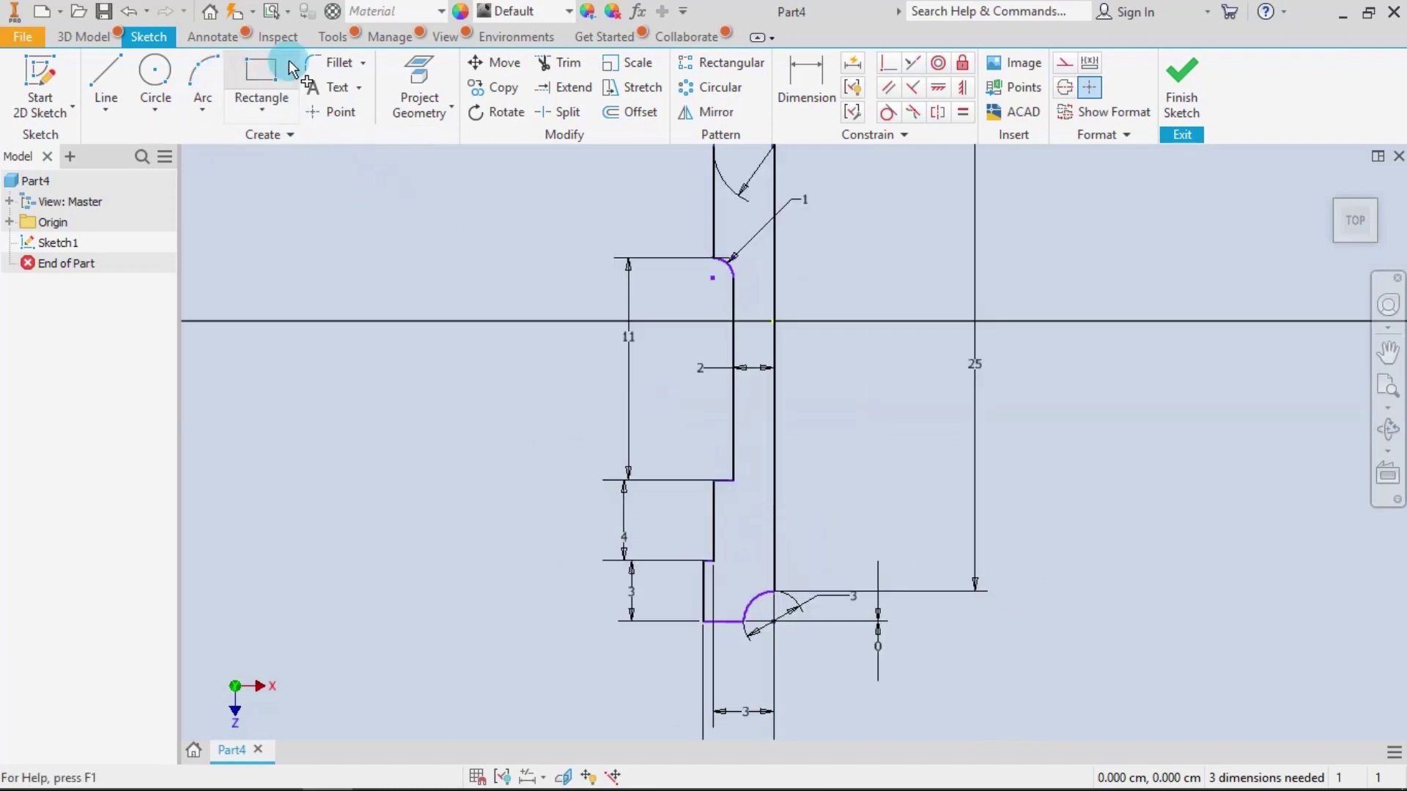
pyautogui.click(334, 62)
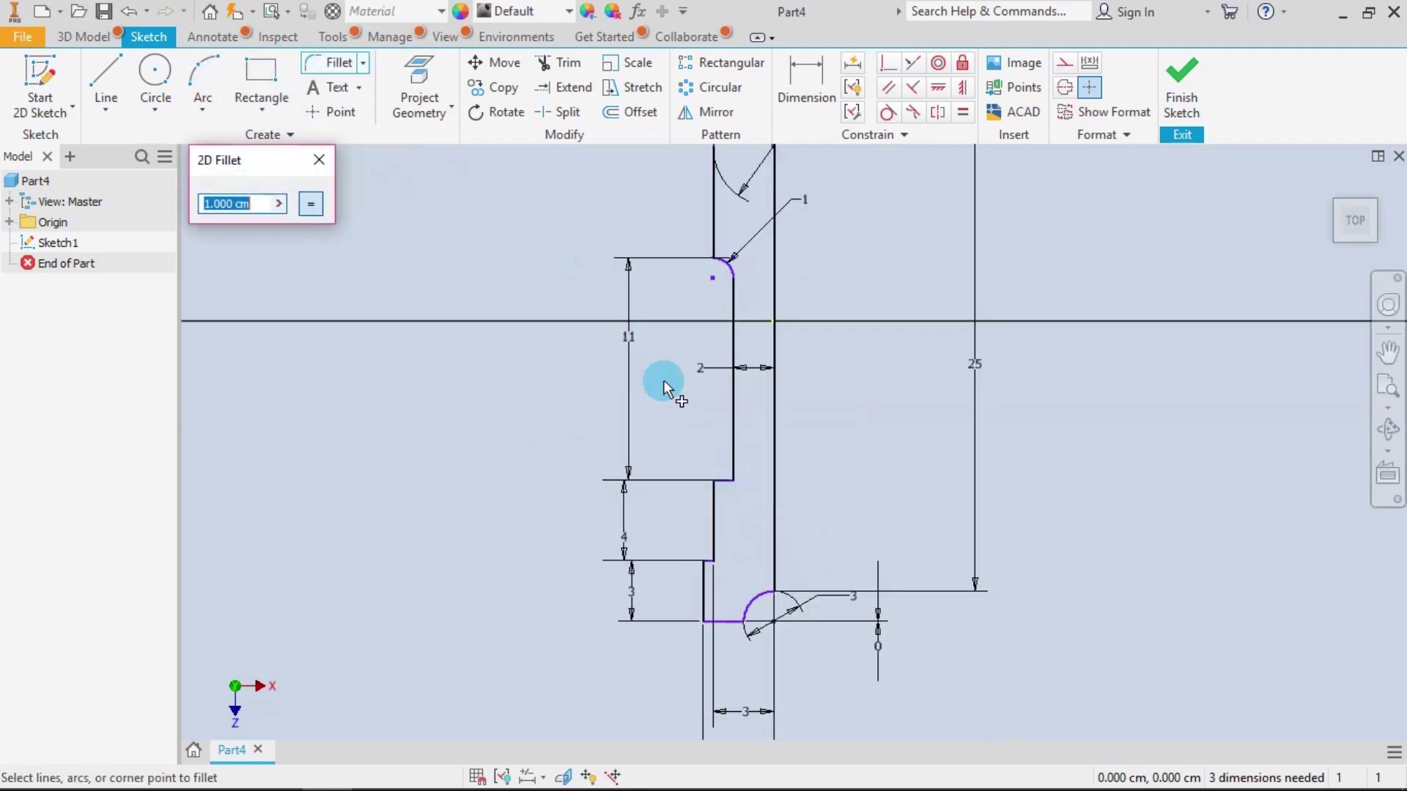
pyautogui.click(738, 448)
pyautogui.click(727, 480)
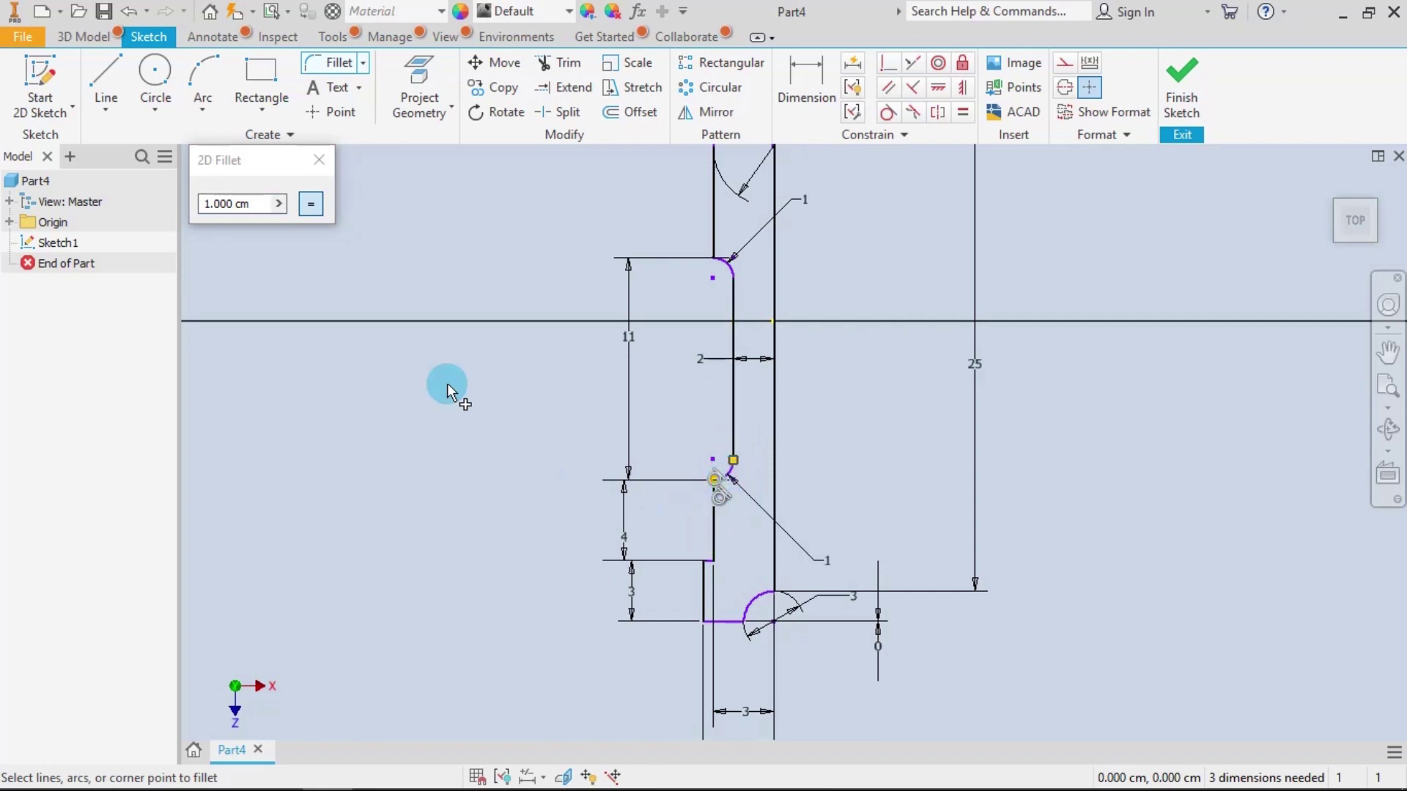
pyautogui.click(319, 160)
# Step: Finish the sketch and revolve the closed profile a full 360 degrees around the long centre line
pyautogui.scroll(-2, 565, 437)
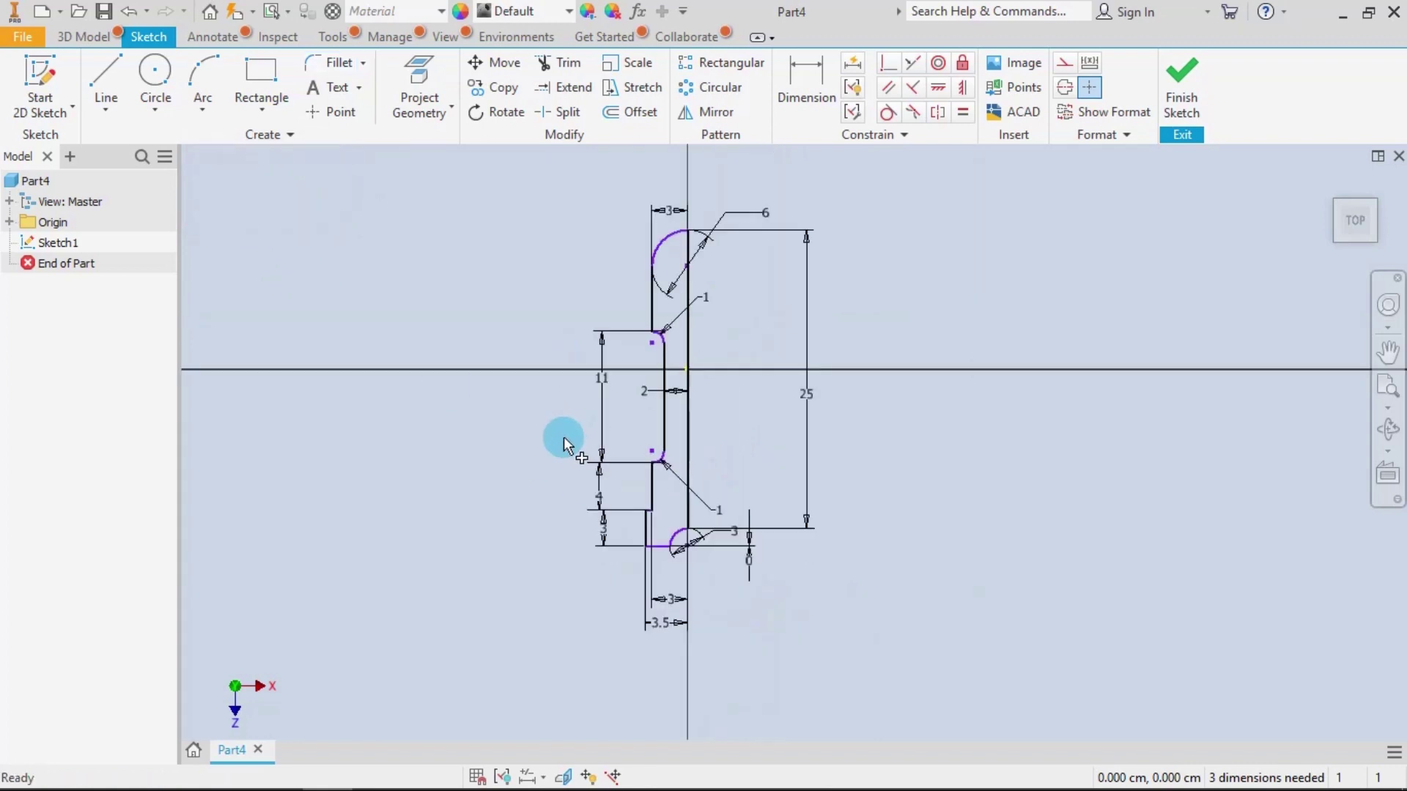
pyautogui.moveTo(842, 397)
pyautogui.mouseDown(button='middle')
pyautogui.moveTo(877, 405)
pyautogui.moveTo(815, 434)
pyautogui.mouseUp(button='middle')
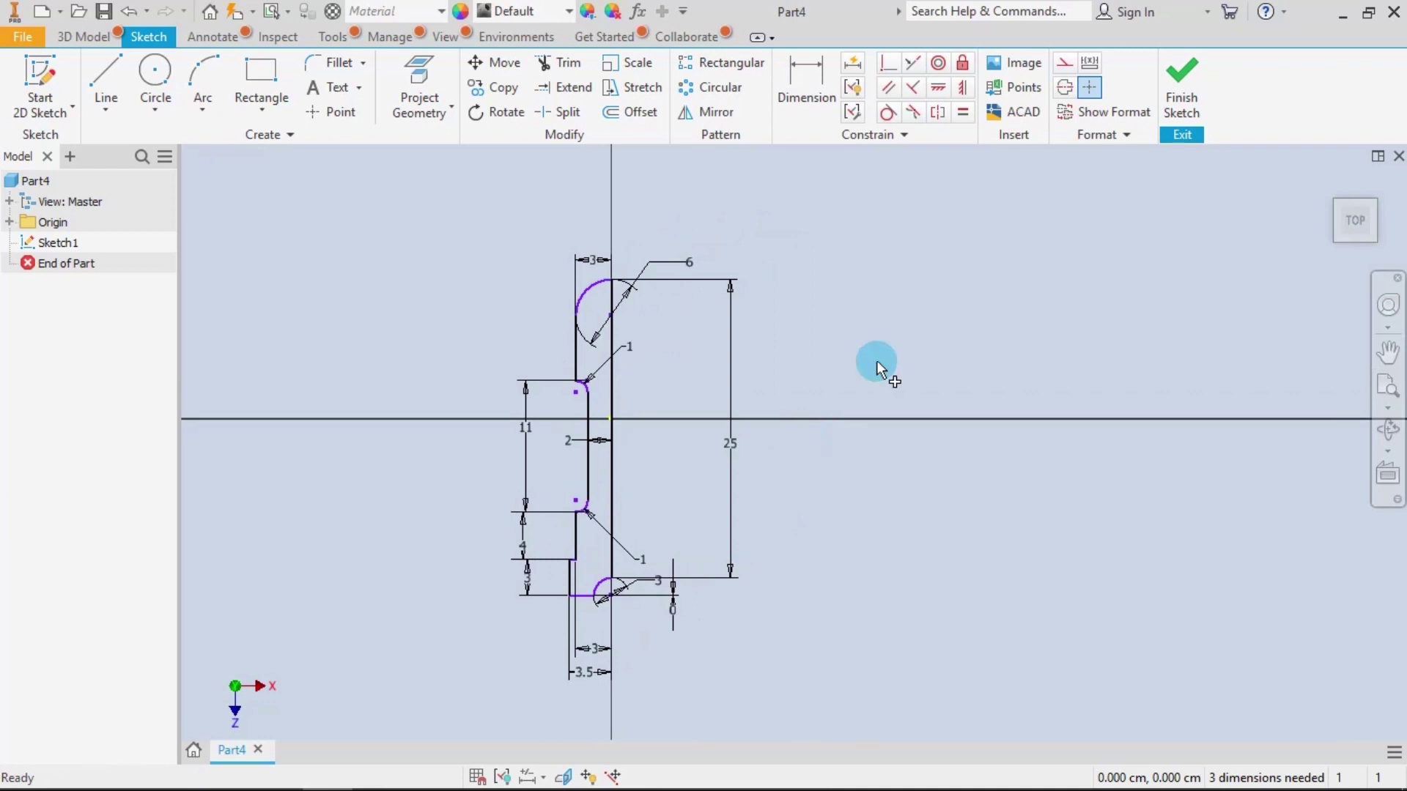
pyautogui.click(1180, 95)
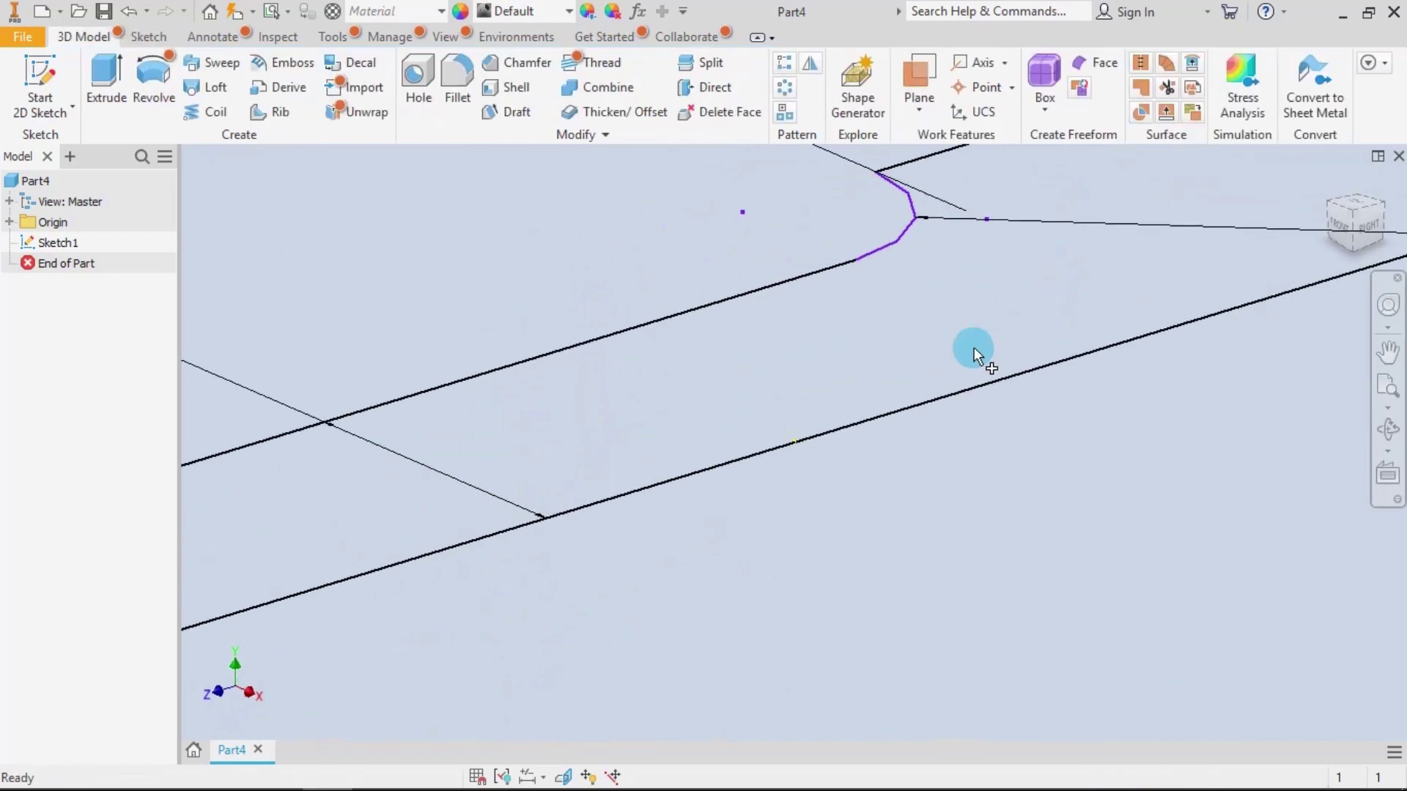
pyautogui.click(141, 79)
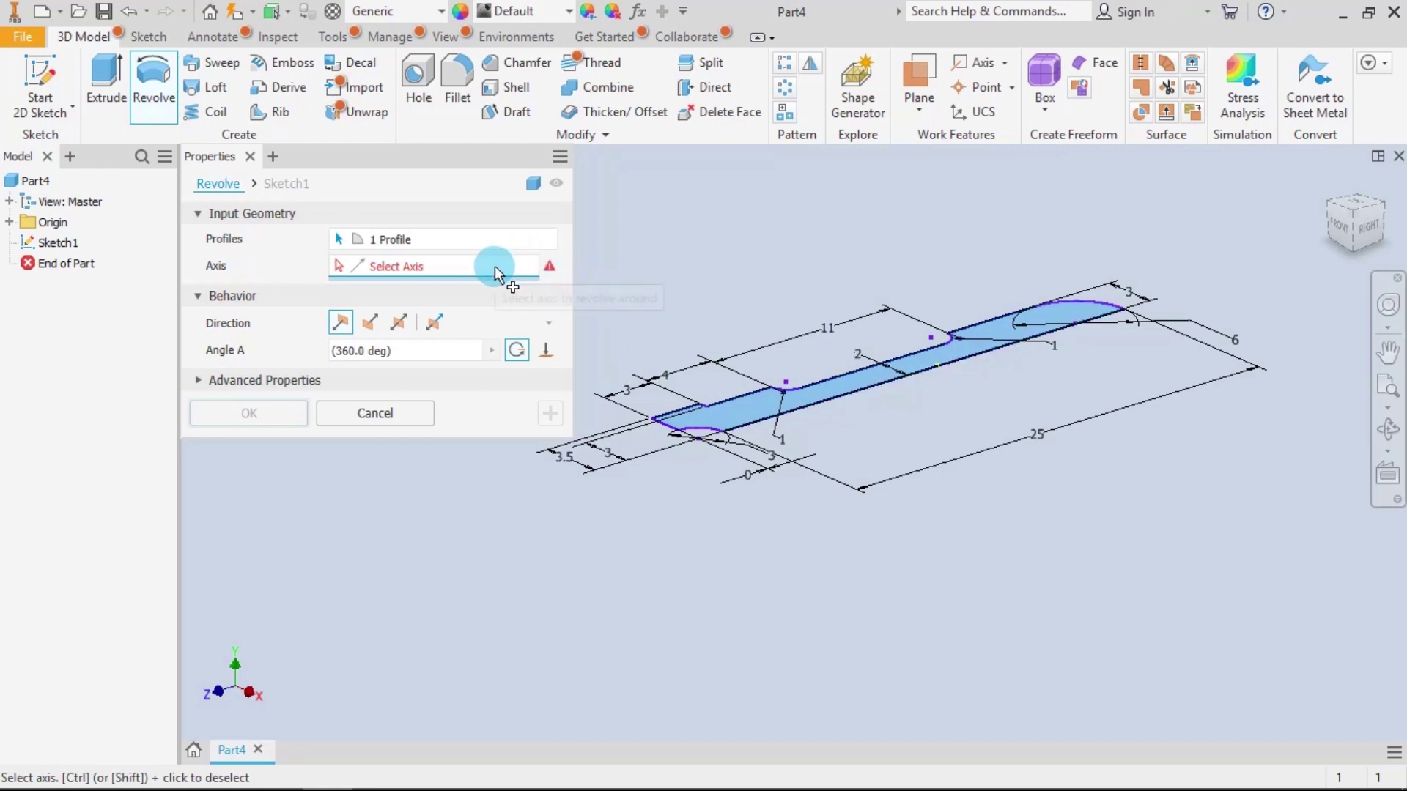
pyautogui.click(819, 403)
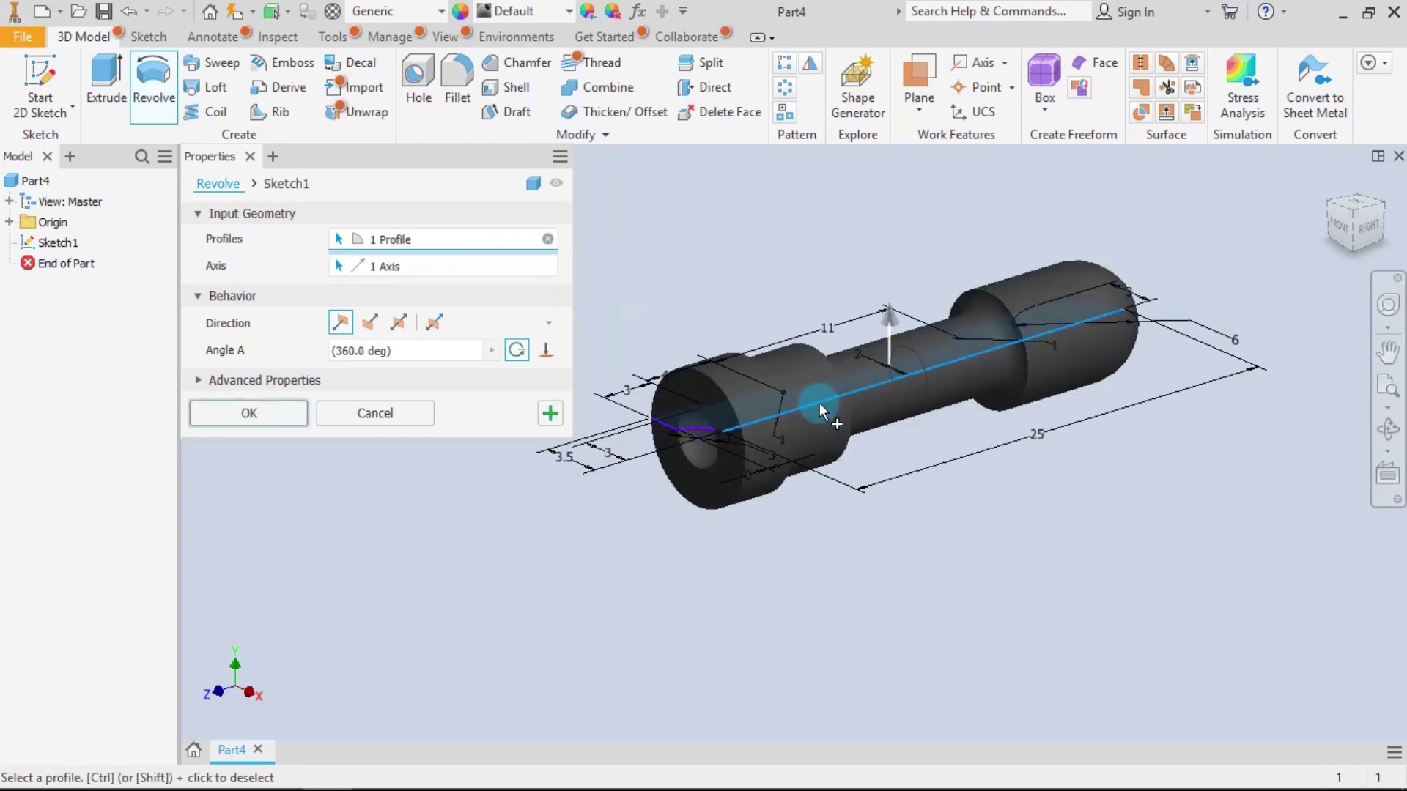
pyautogui.click(249, 413)
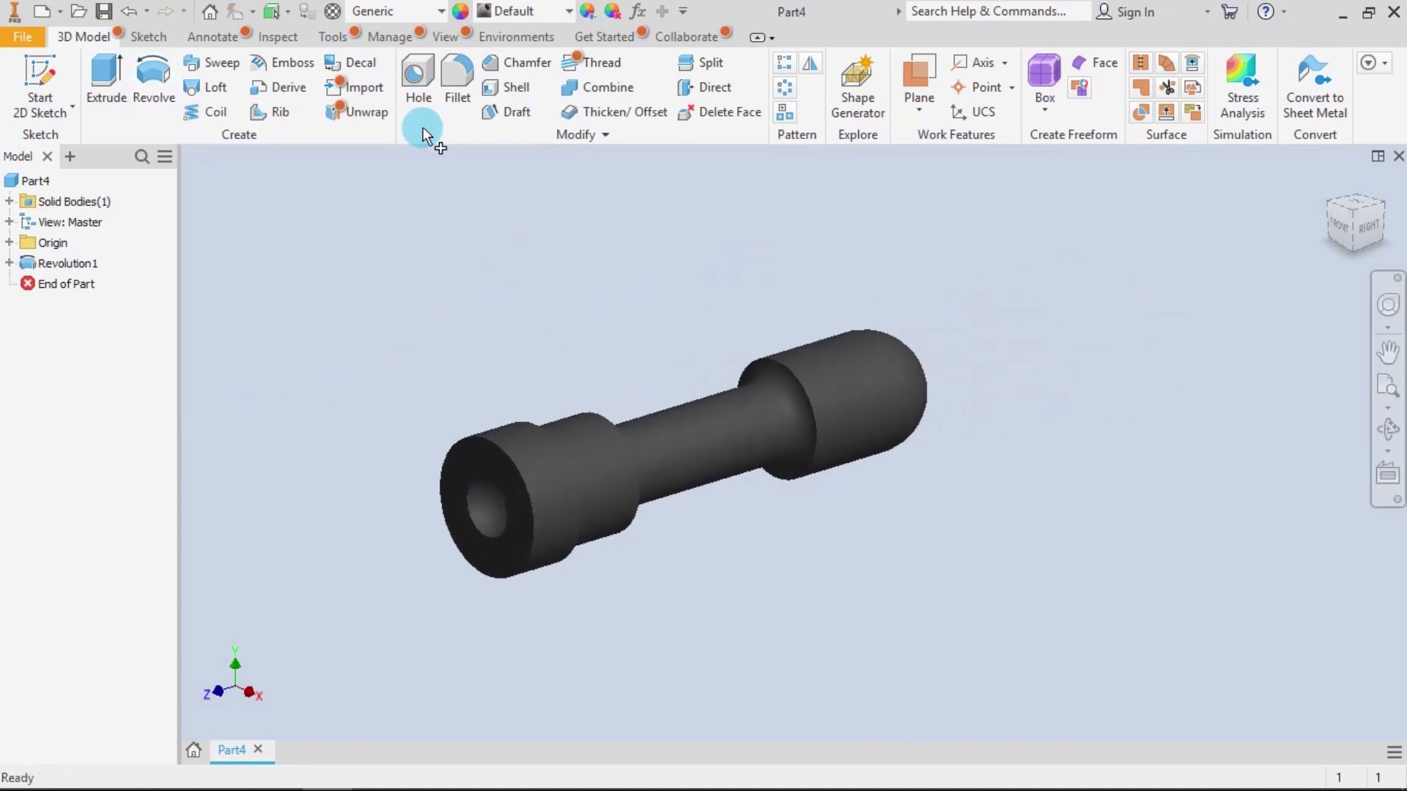
# Step: Display the revolved part shaded with visible edges and turn on its shadows
pyautogui.click(442, 37)
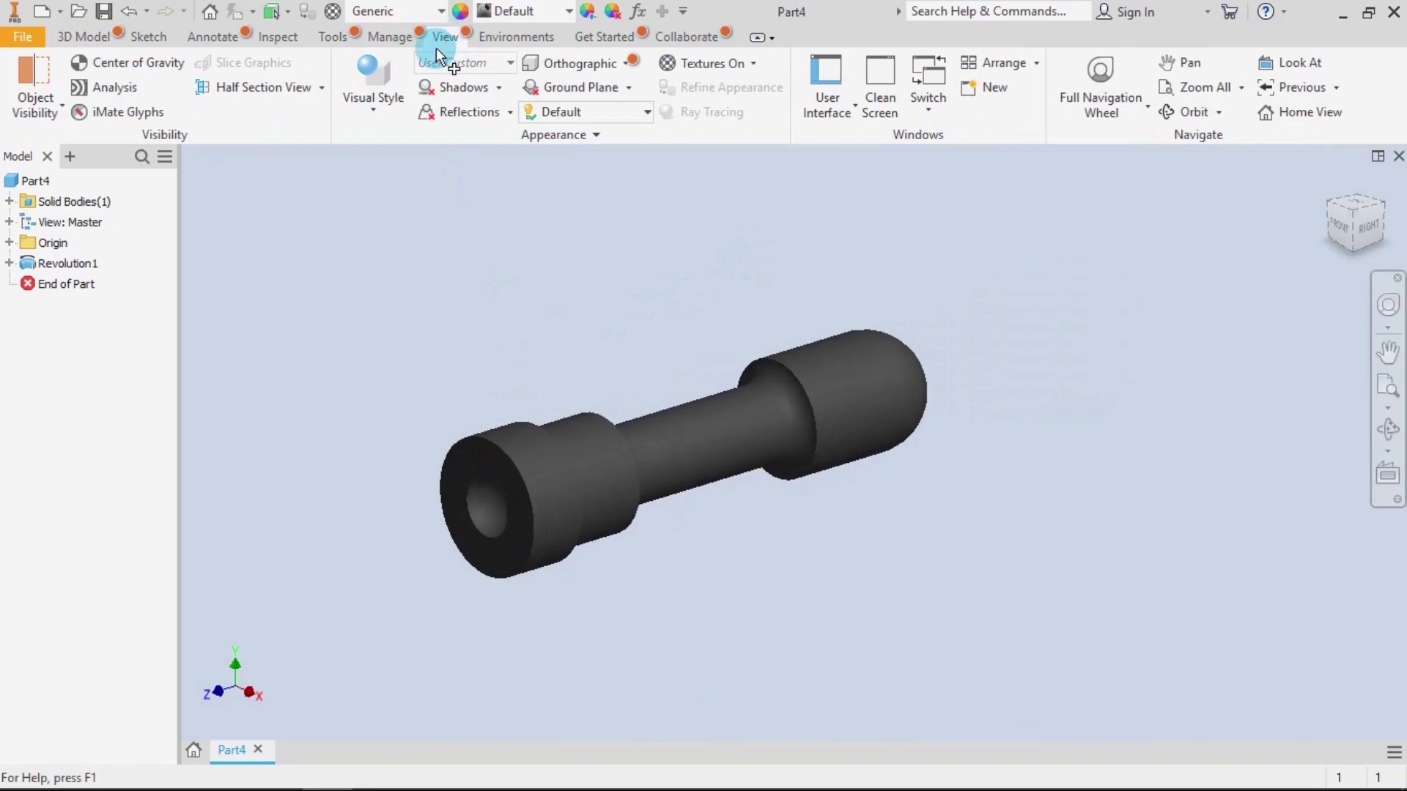
pyautogui.click(385, 98)
pyautogui.click(381, 231)
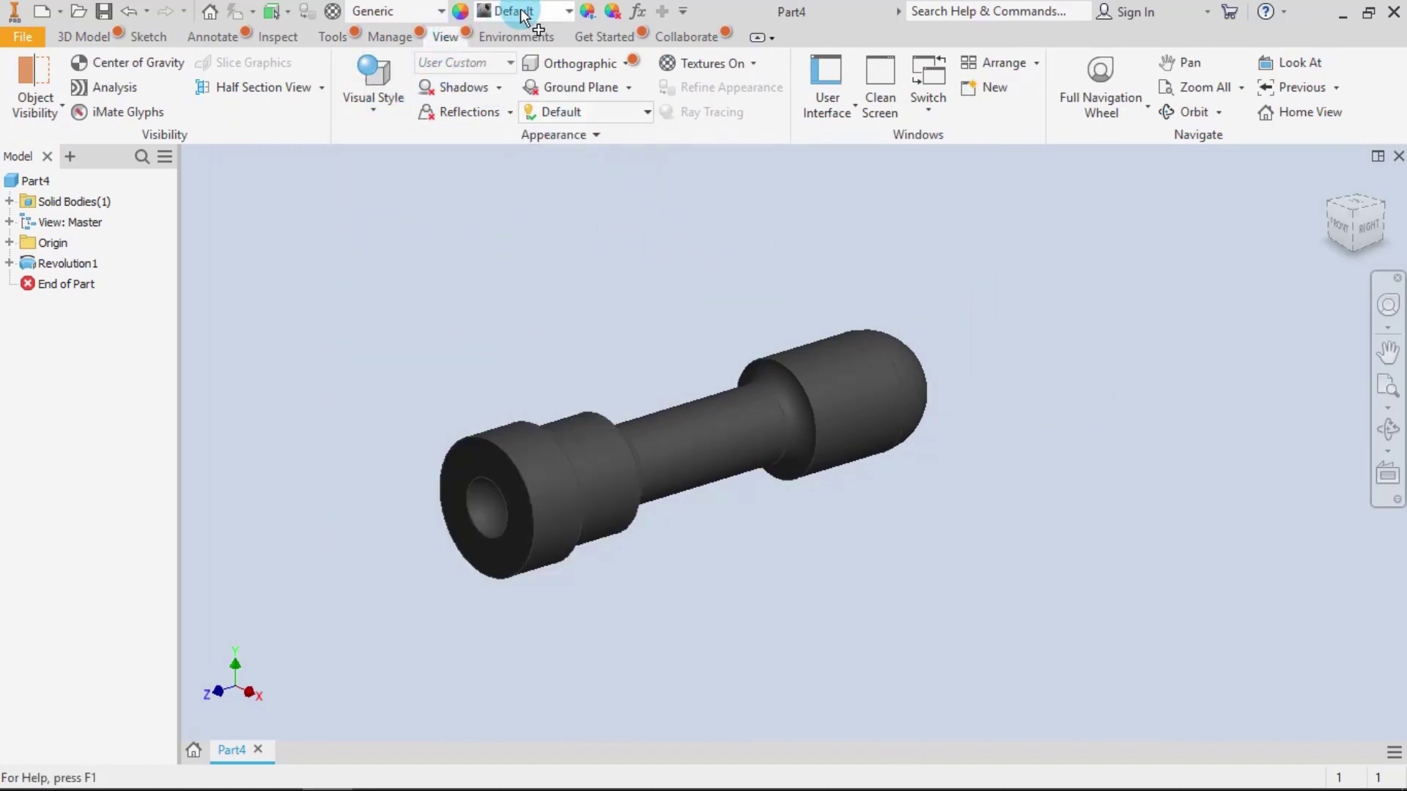
pyautogui.click(469, 91)
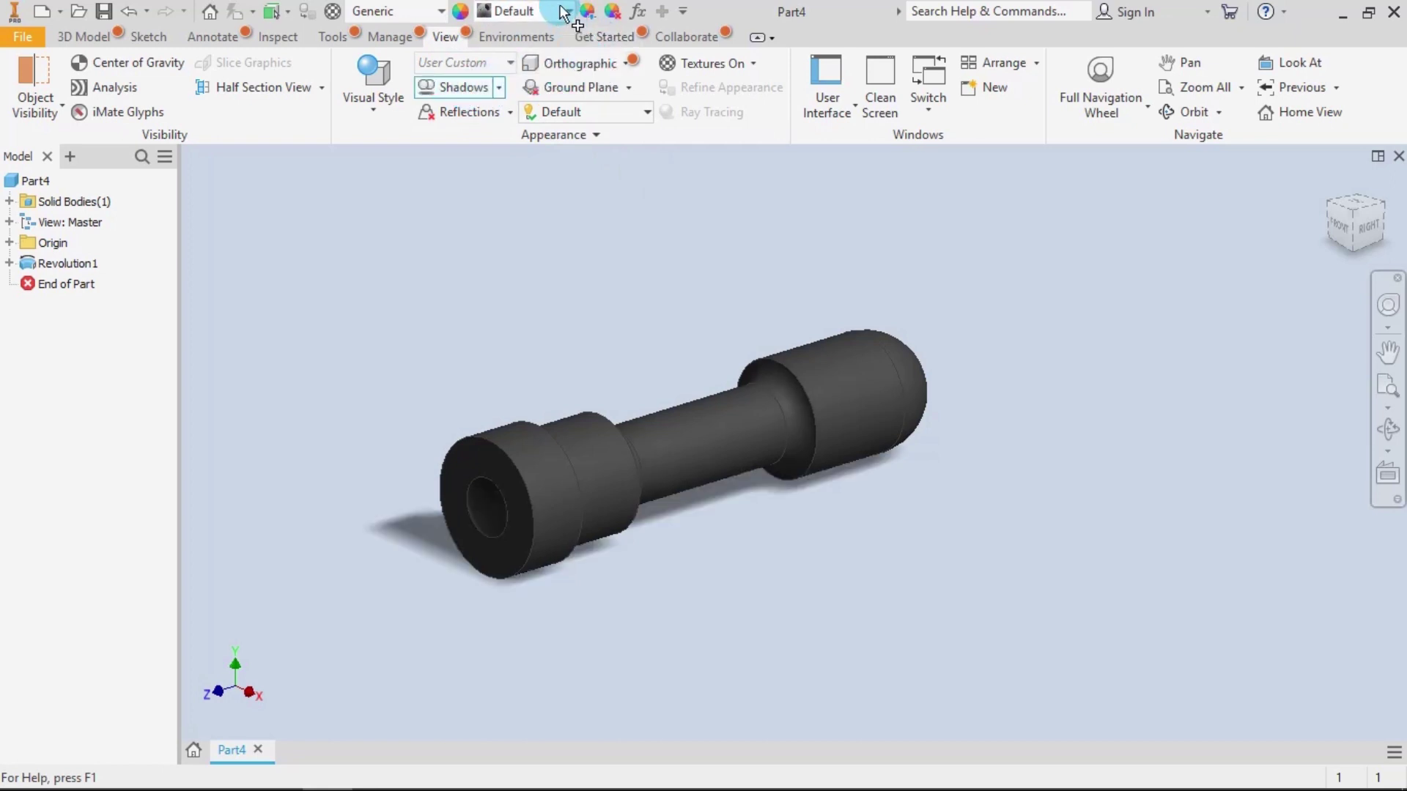
# Step: Adjust the whole part's appearance to a red with hue 0, saturation 70 and lightness 69, and apply it
pyautogui.click(588, 14)
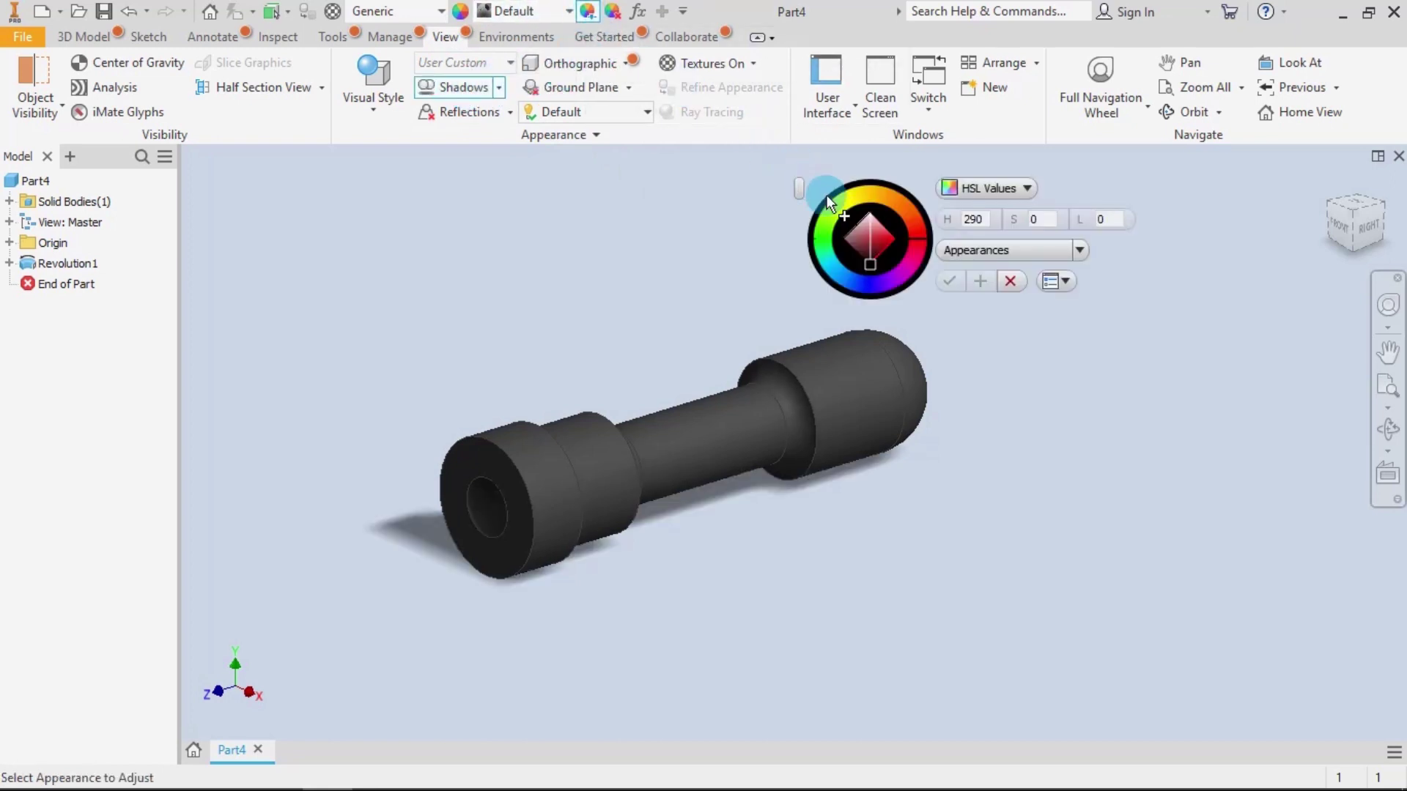
pyautogui.click(816, 369)
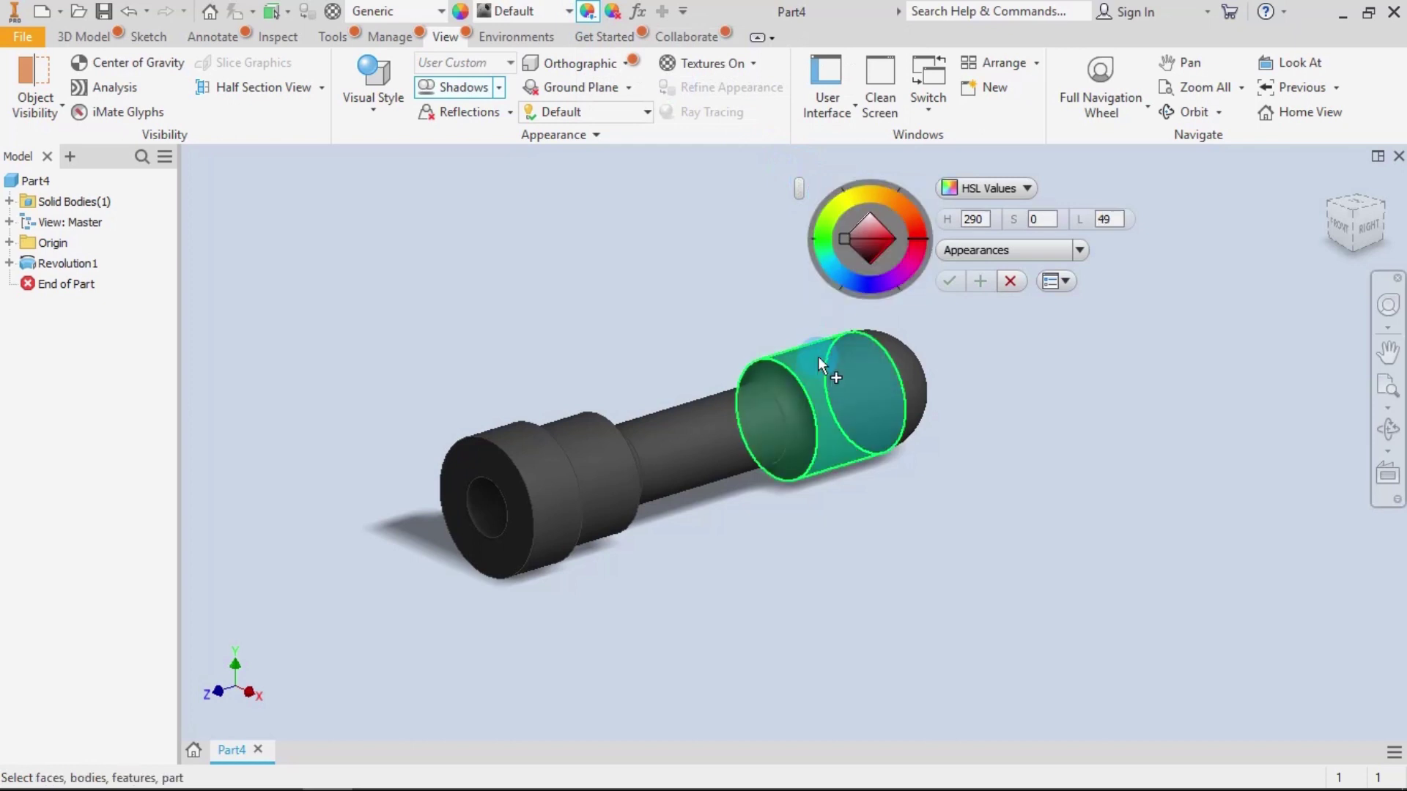
pyautogui.click(868, 225)
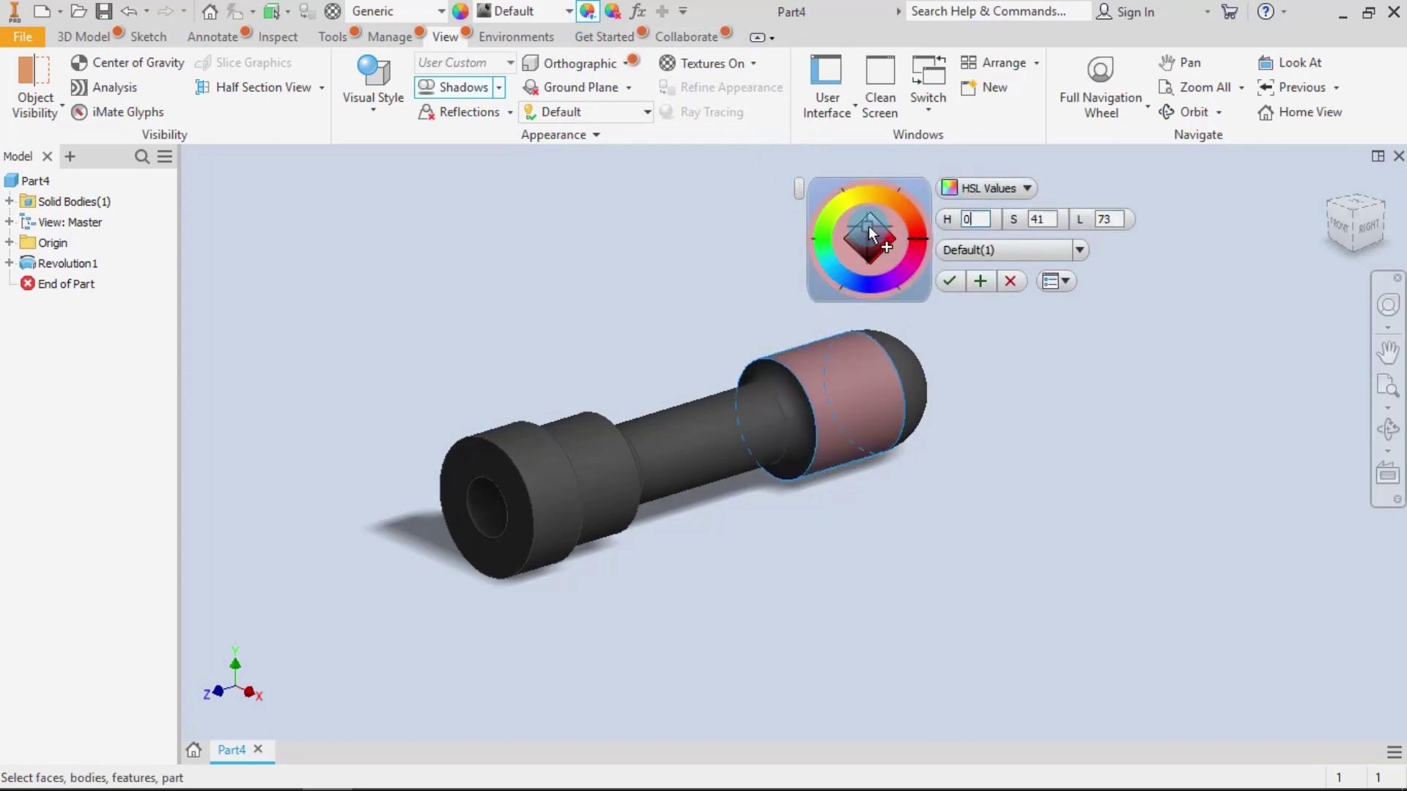
pyautogui.click(793, 376)
pyautogui.moveTo(858, 252); pyautogui.dragTo(877, 227)
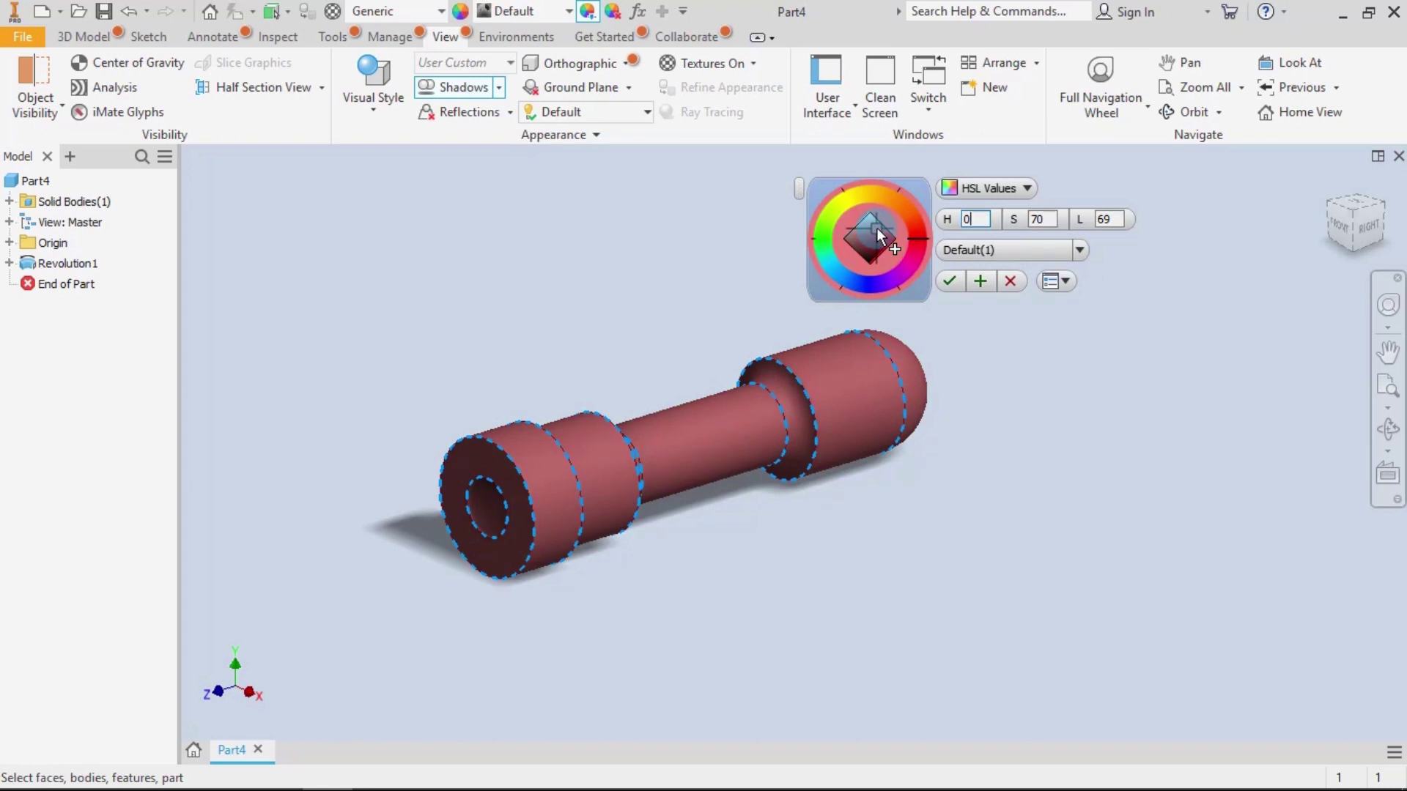
pyautogui.click(950, 281)
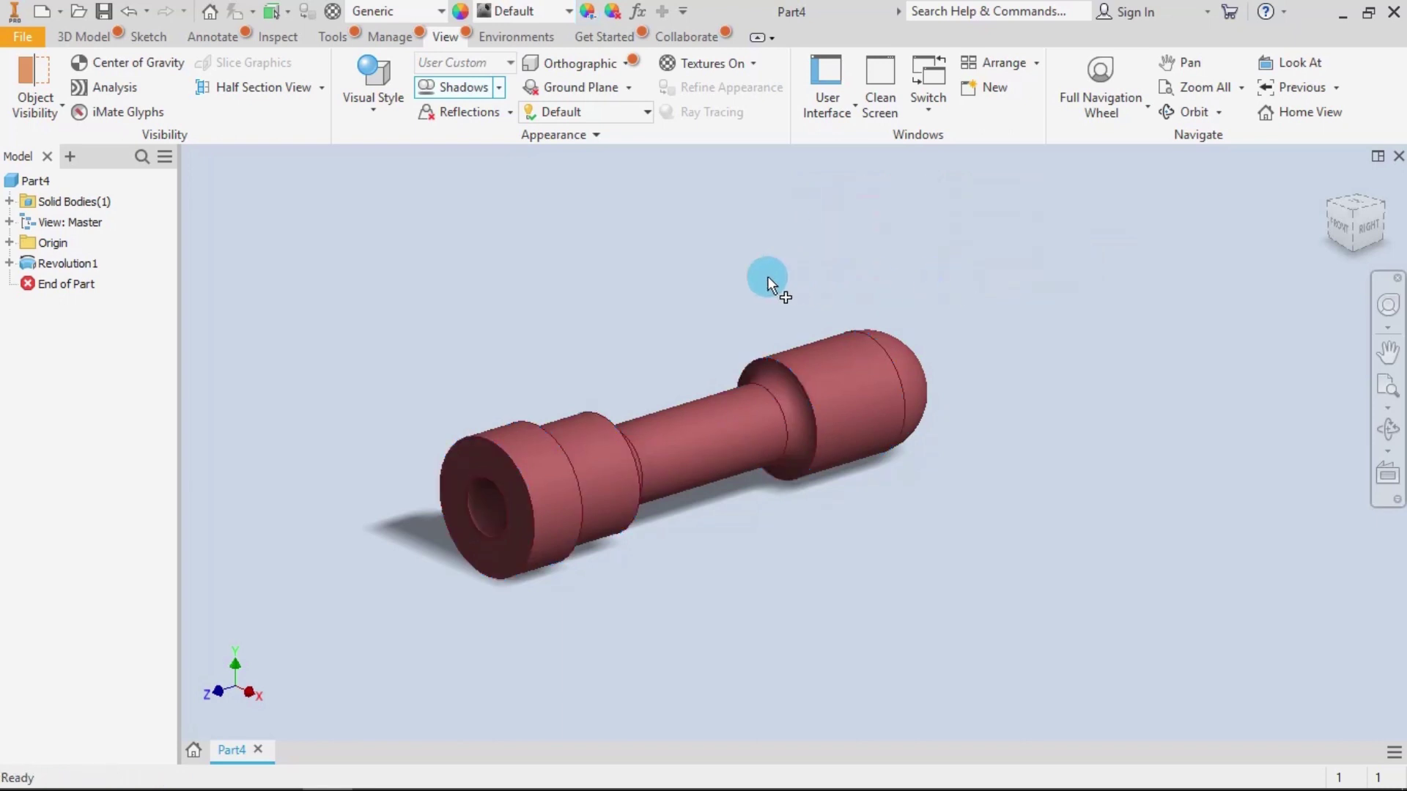
pyautogui.keyDown('shift'); pyautogui.moveTo(665, 353); pyautogui.dragTo(495, 372, button='middle'); pyautogui.keyUp('shift')
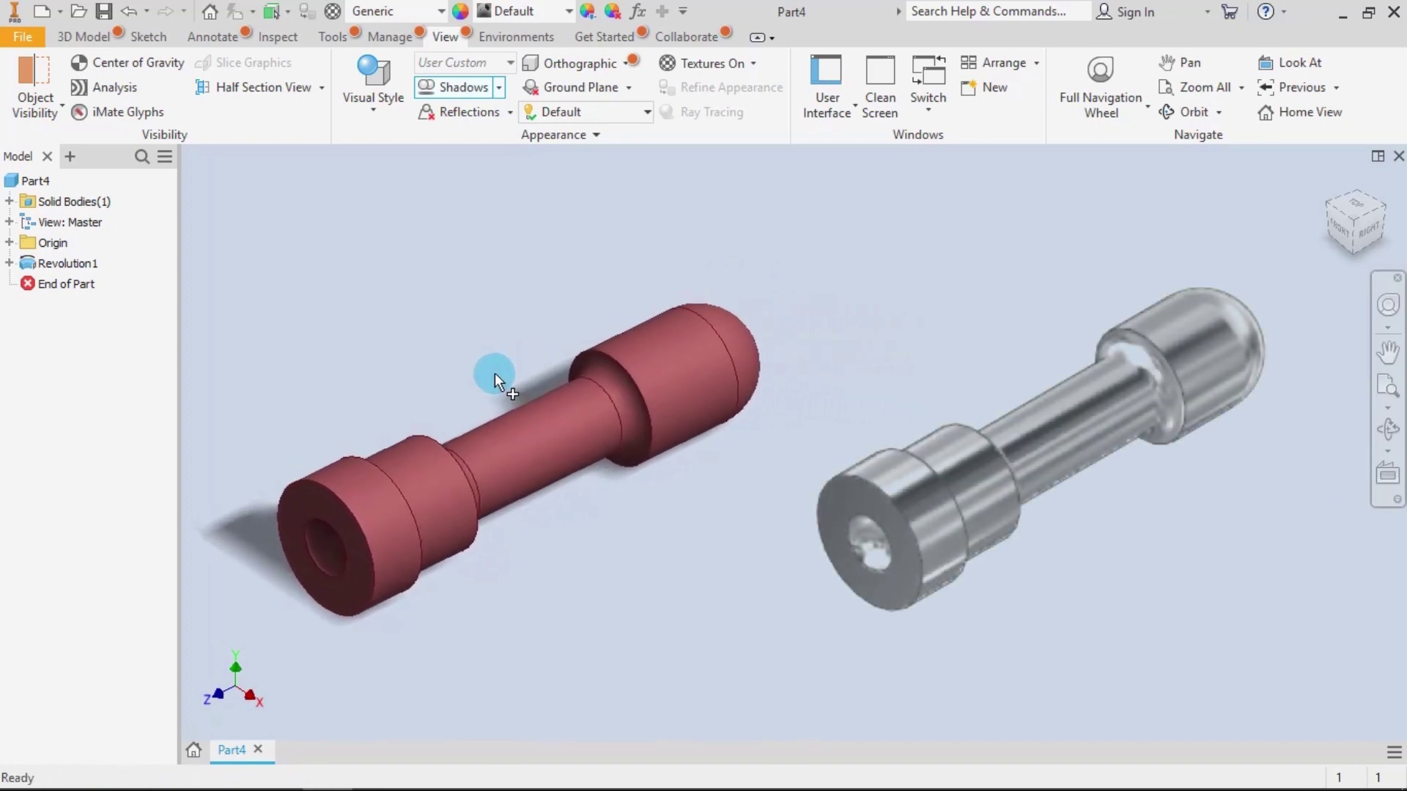